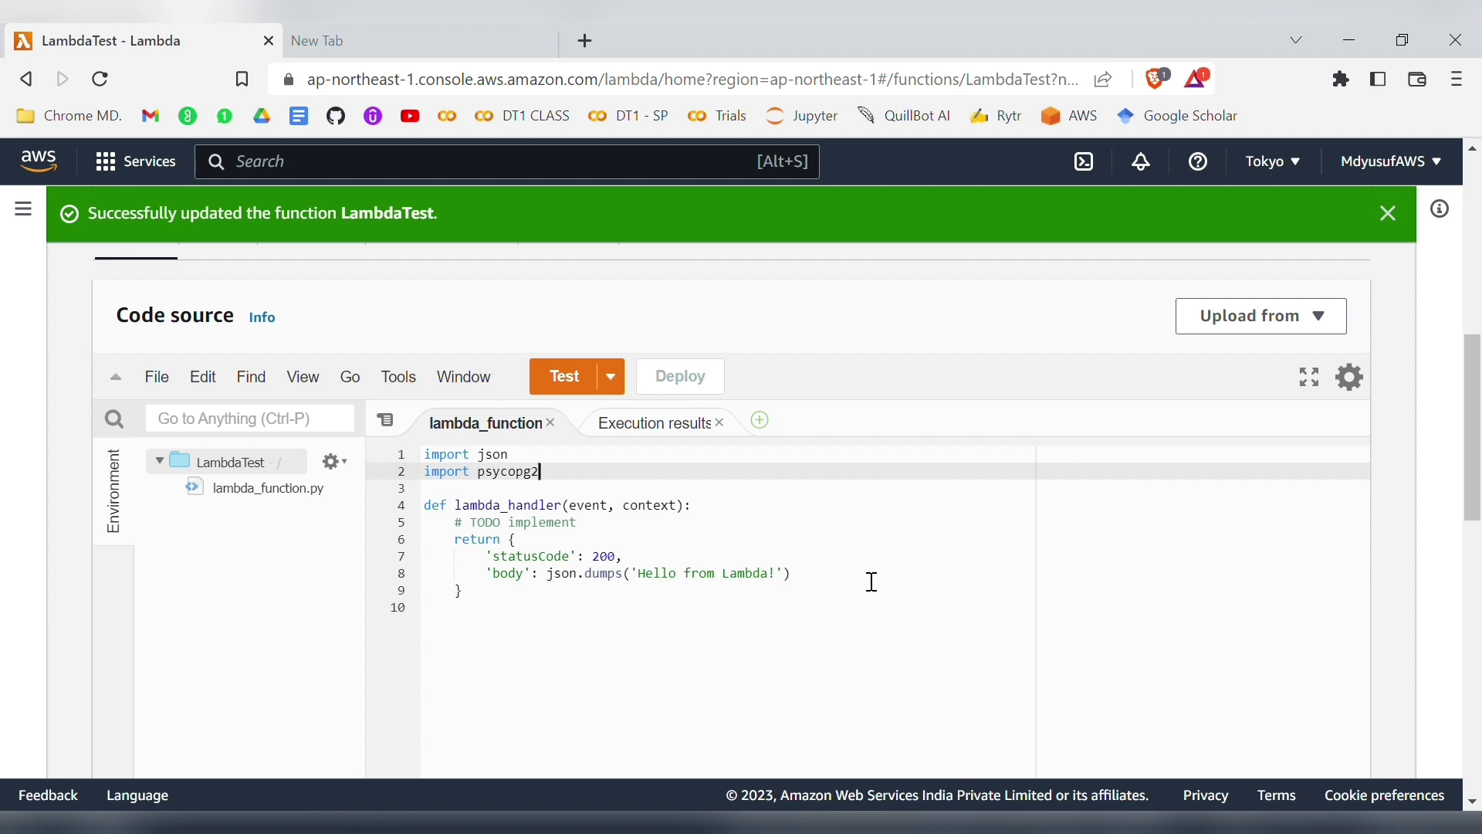
Step: Search the AWS services for cloud9 and open the Cloud9 service
{"action": "scroll", "coordinate": [873, 581], "scroll_direction": "down", "scroll_amount": 5}
{"action": "scroll", "coordinate": [872, 582], "scroll_direction": "up", "scroll_amount": 8}
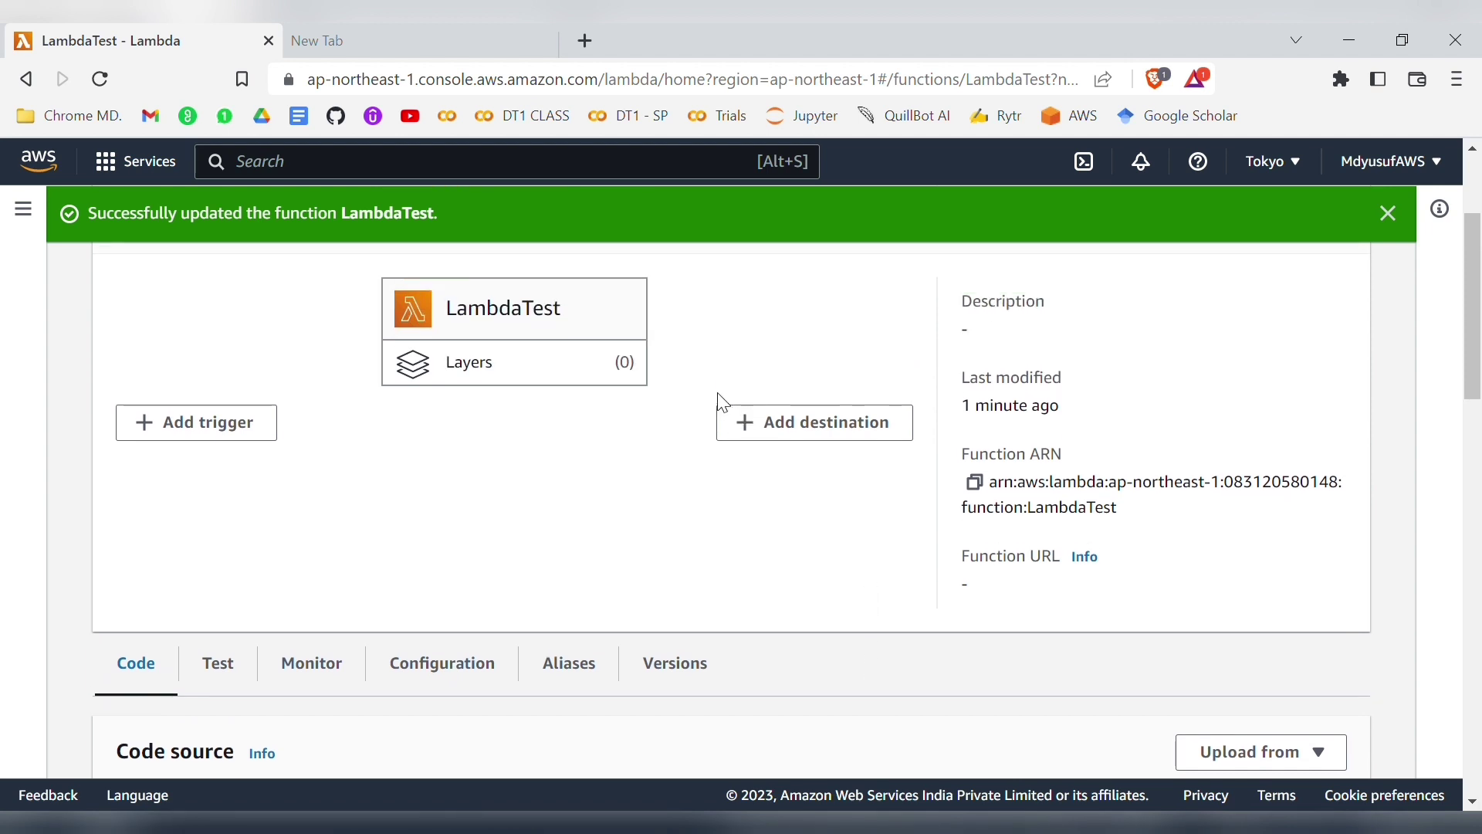
{"action": "left_click", "coordinate": [155, 166]}
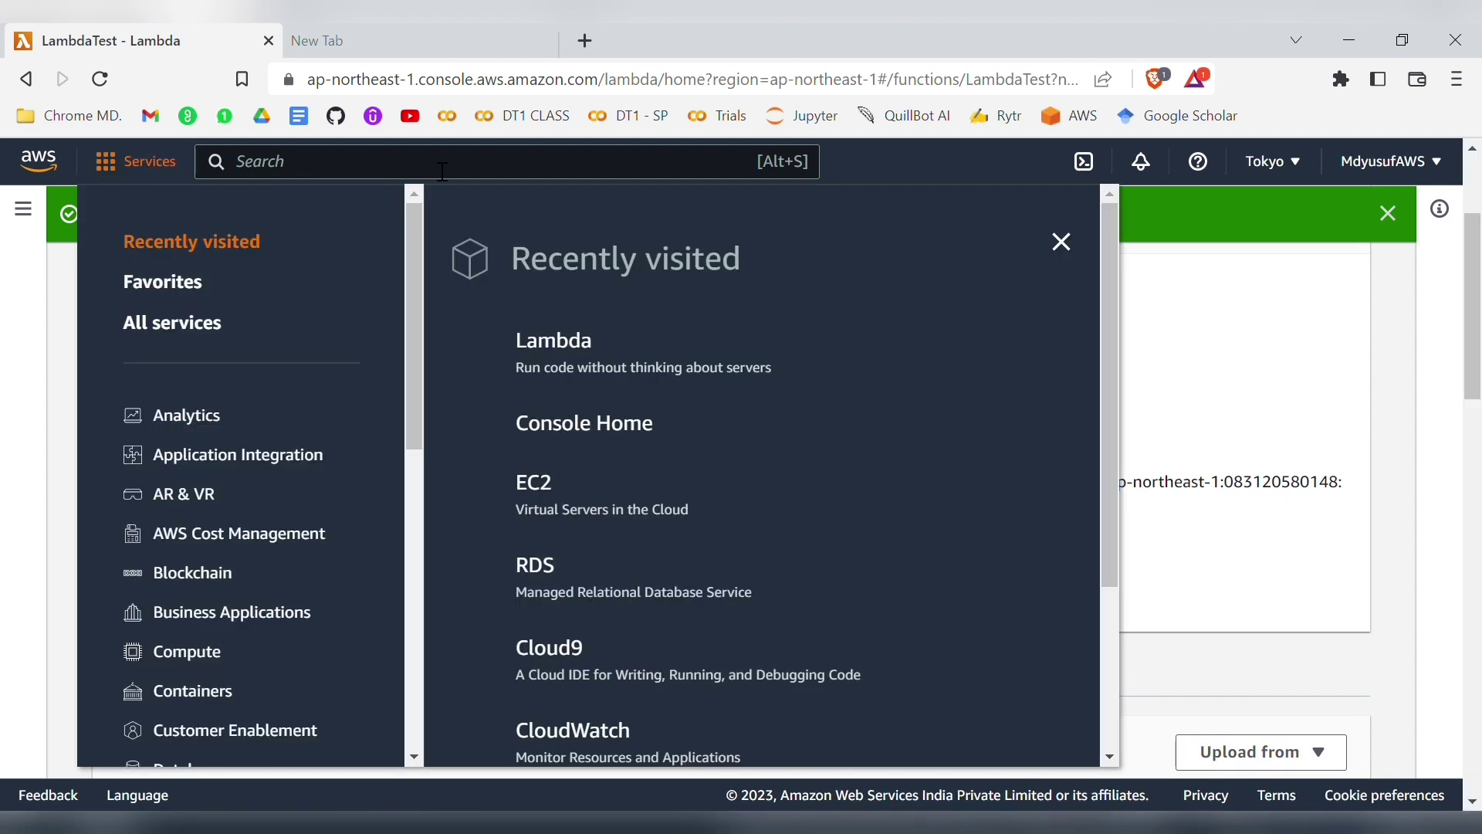
{"action": "left_click", "coordinate": [442, 171]}
{"action": "type", "text": "clo"}
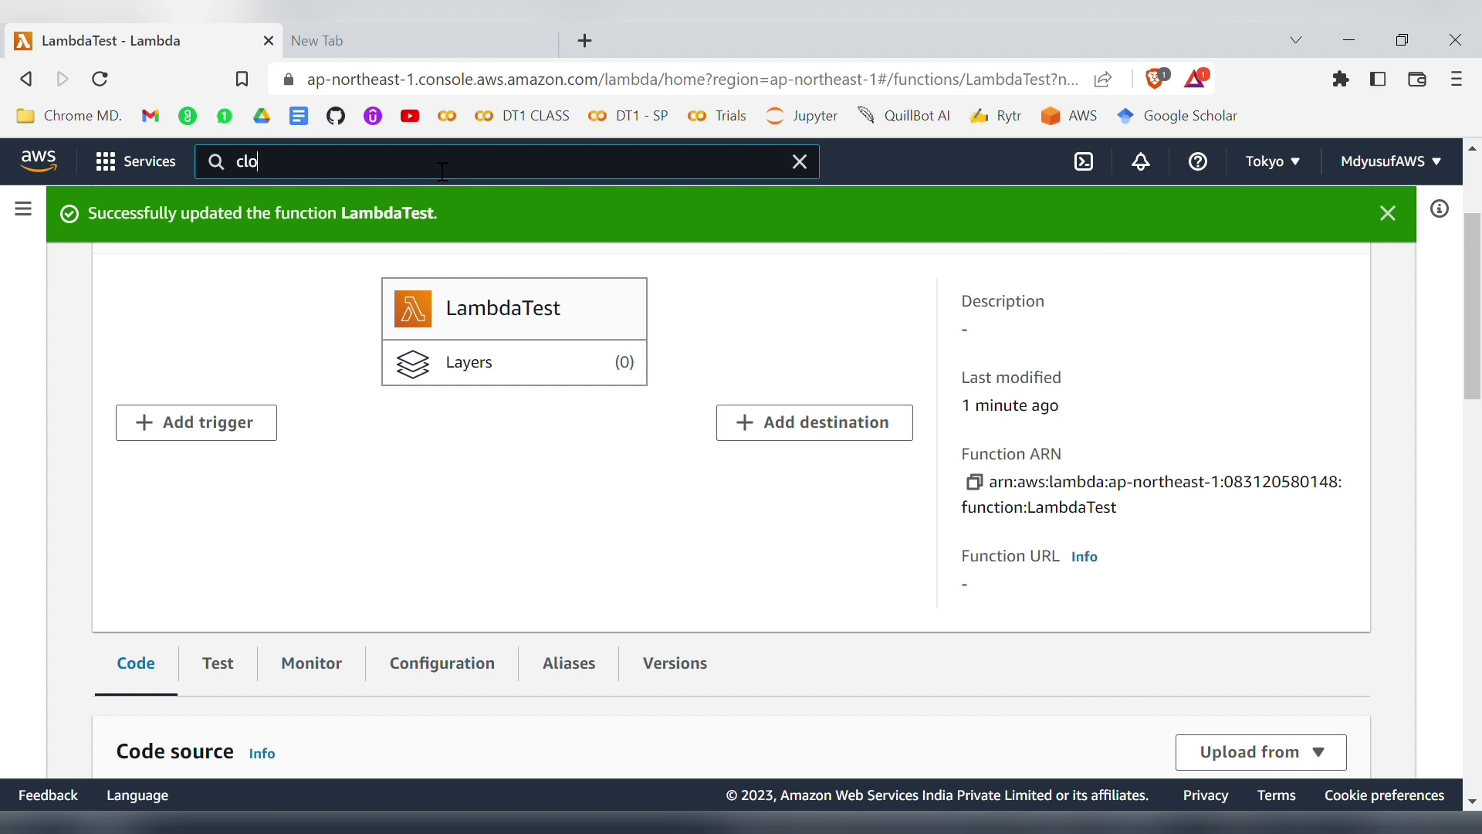
{"action": "type", "text": "ud9"}
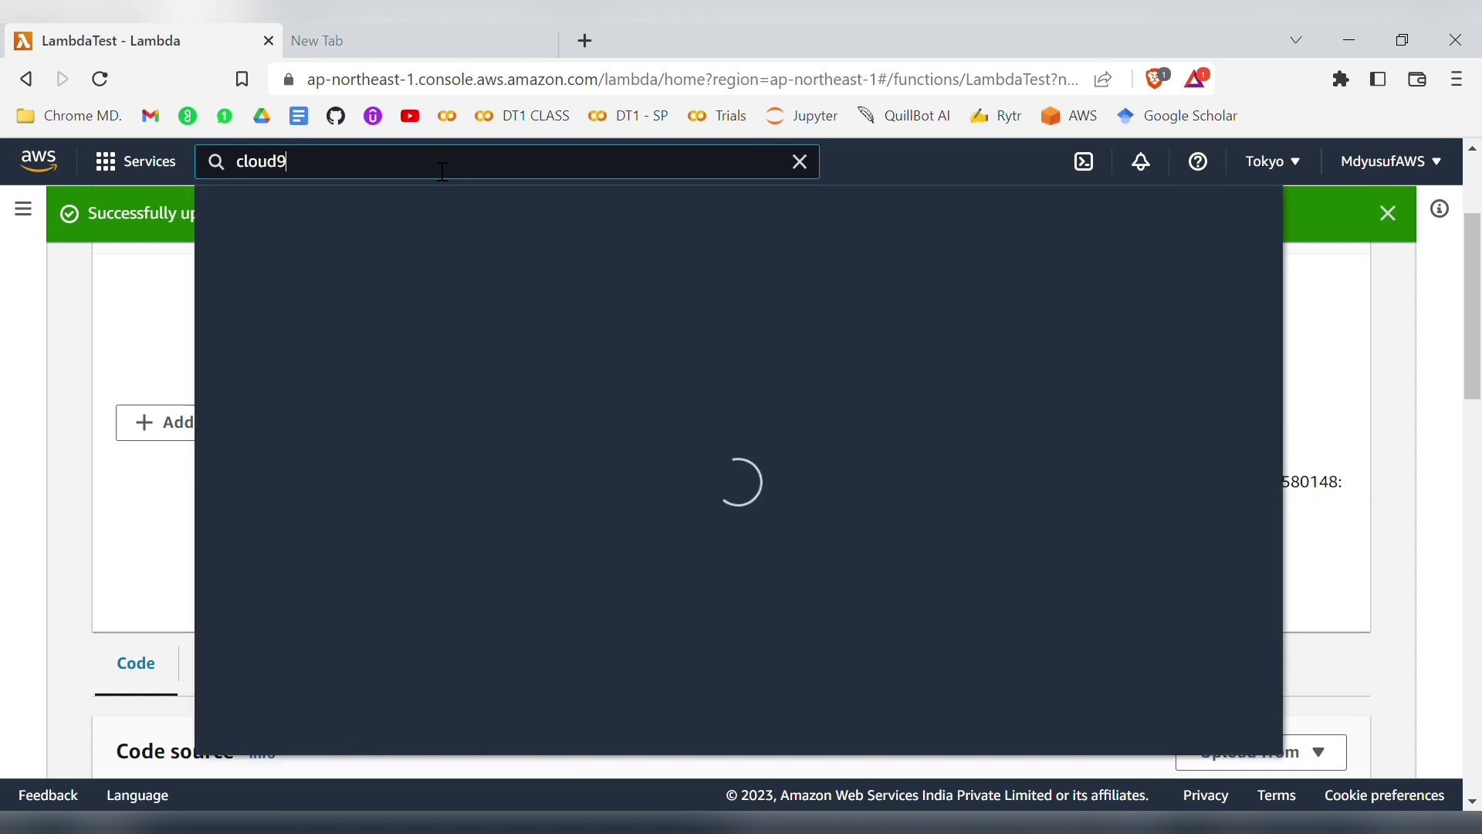
{"action": "left_click", "coordinate": [587, 344]}
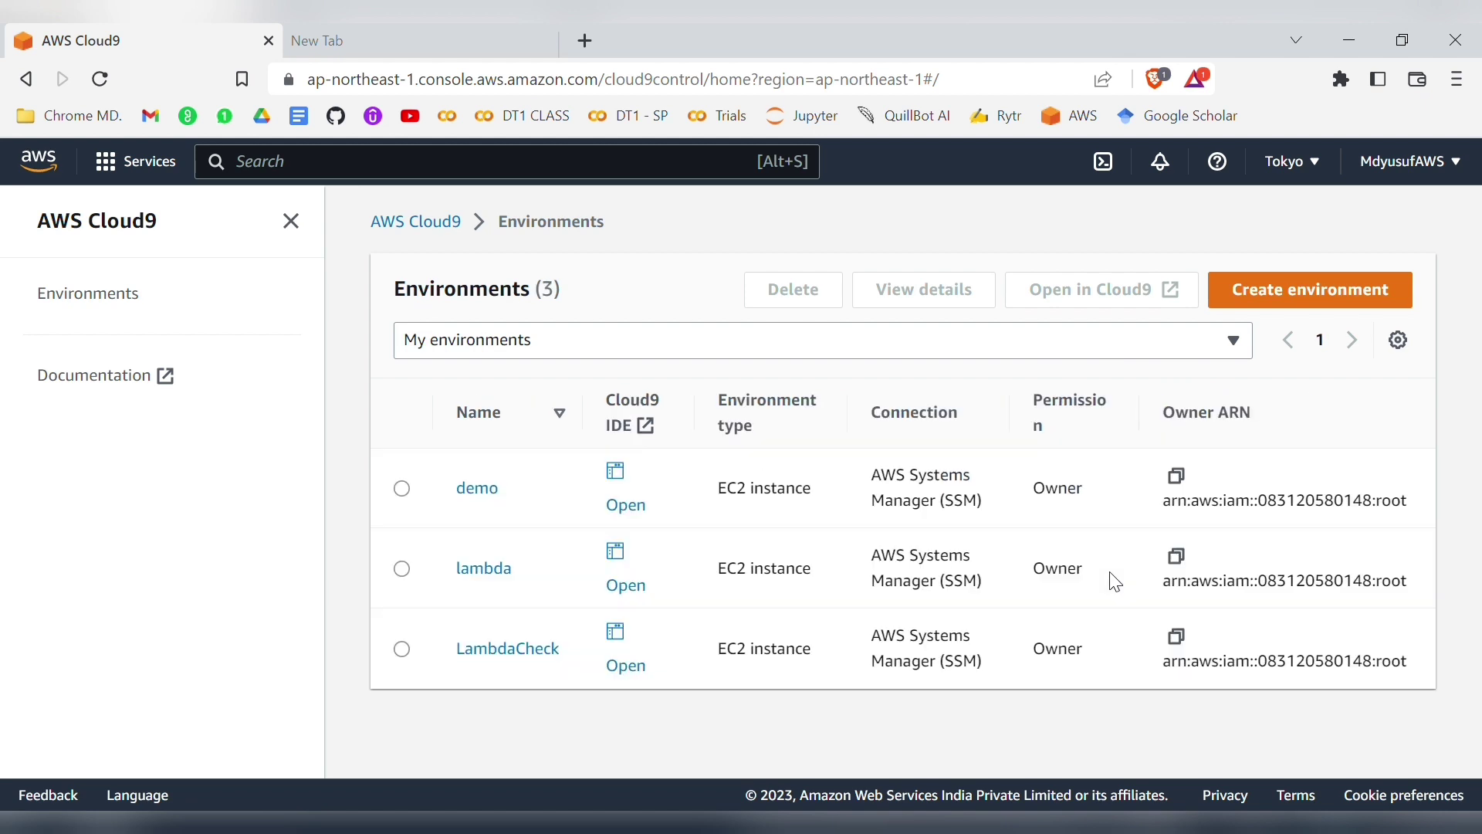
Step: Create a Cloud9 environment named LambdaTest, keeping the default t2.micro instance, Amazon Linux 2, 30-minute timeout and SSM connection
{"action": "left_click", "coordinate": [1304, 310]}
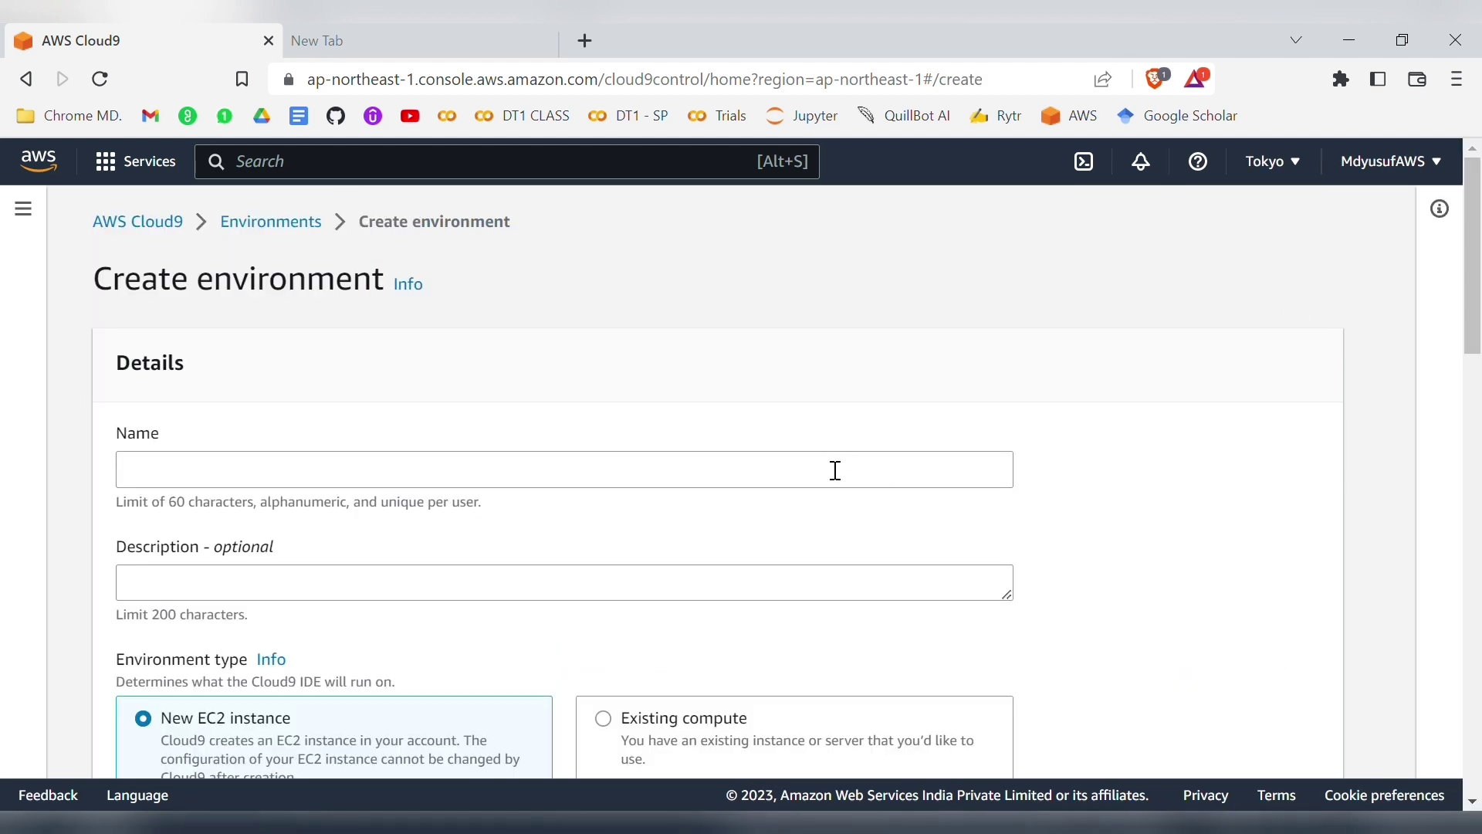
{"action": "left_click", "coordinate": [837, 471]}
{"action": "type", "text": "Lam"}
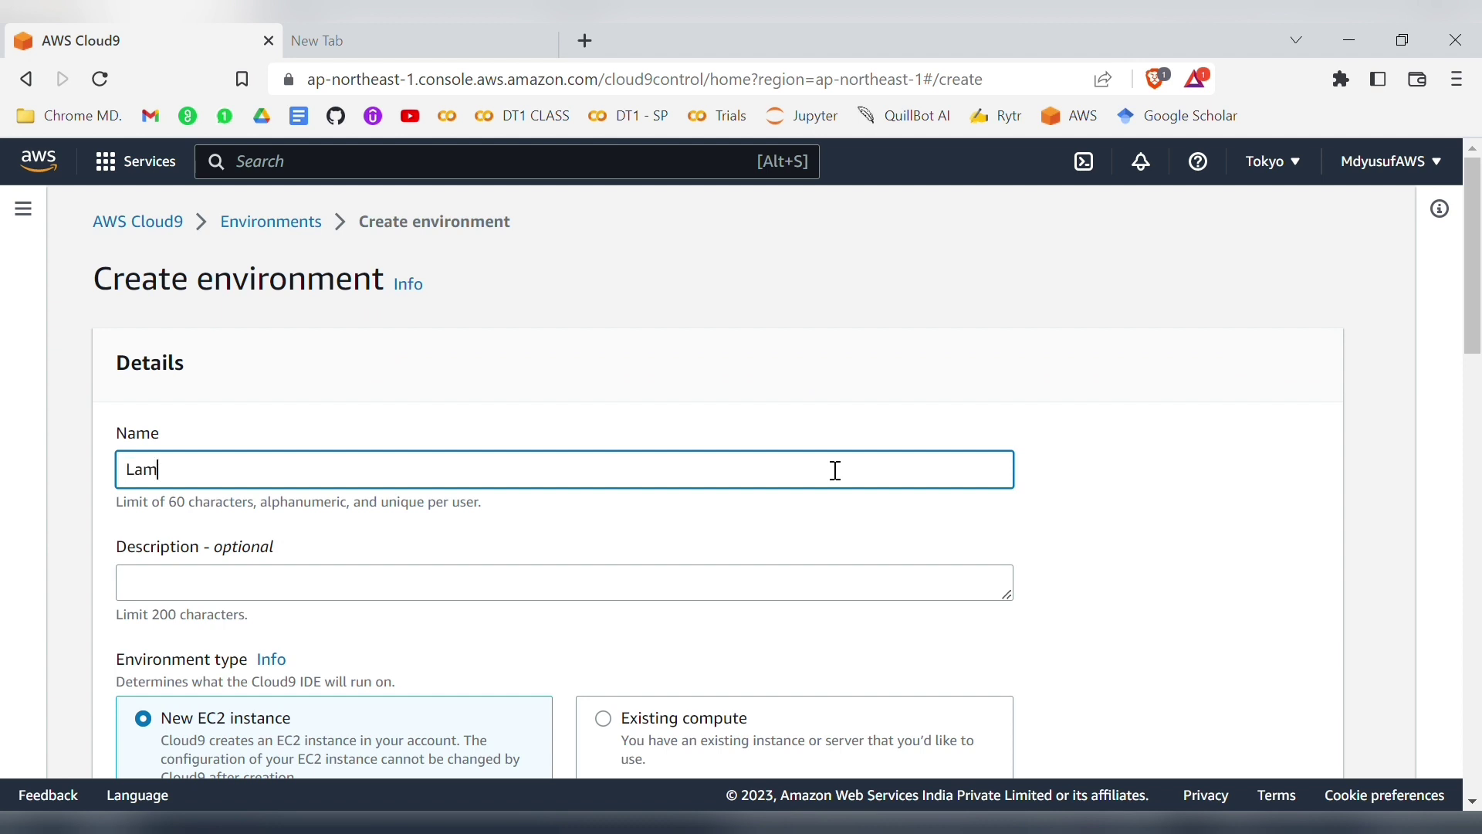
{"action": "type", "text": "bdaTest"}
{"action": "scroll", "coordinate": [762, 592], "scroll_direction": "down", "scroll_amount": 6}
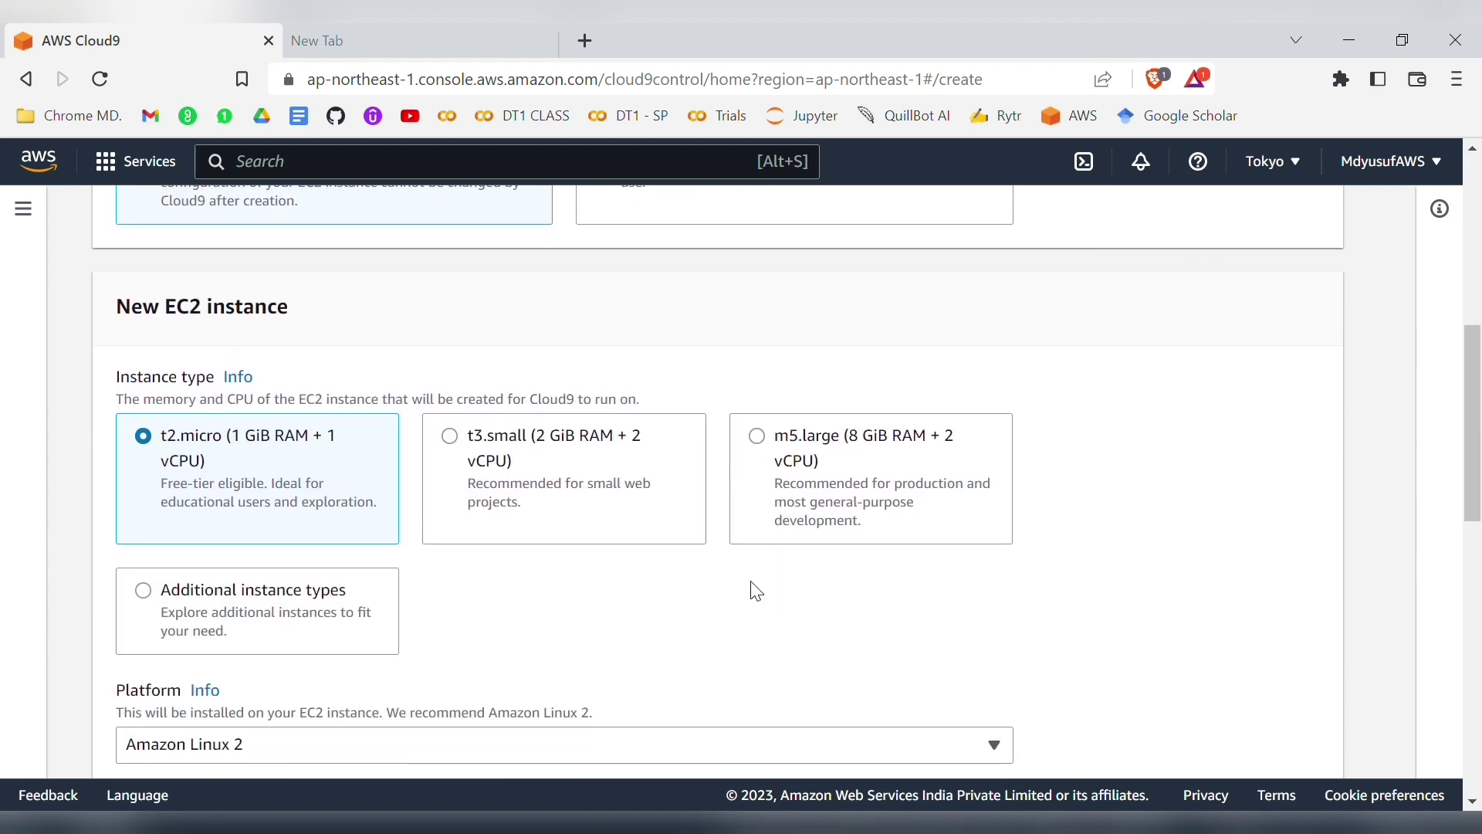
{"action": "scroll", "coordinate": [755, 590], "scroll_direction": "down", "scroll_amount": 2}
{"action": "scroll", "coordinate": [755, 591], "scroll_direction": "down", "scroll_amount": 2}
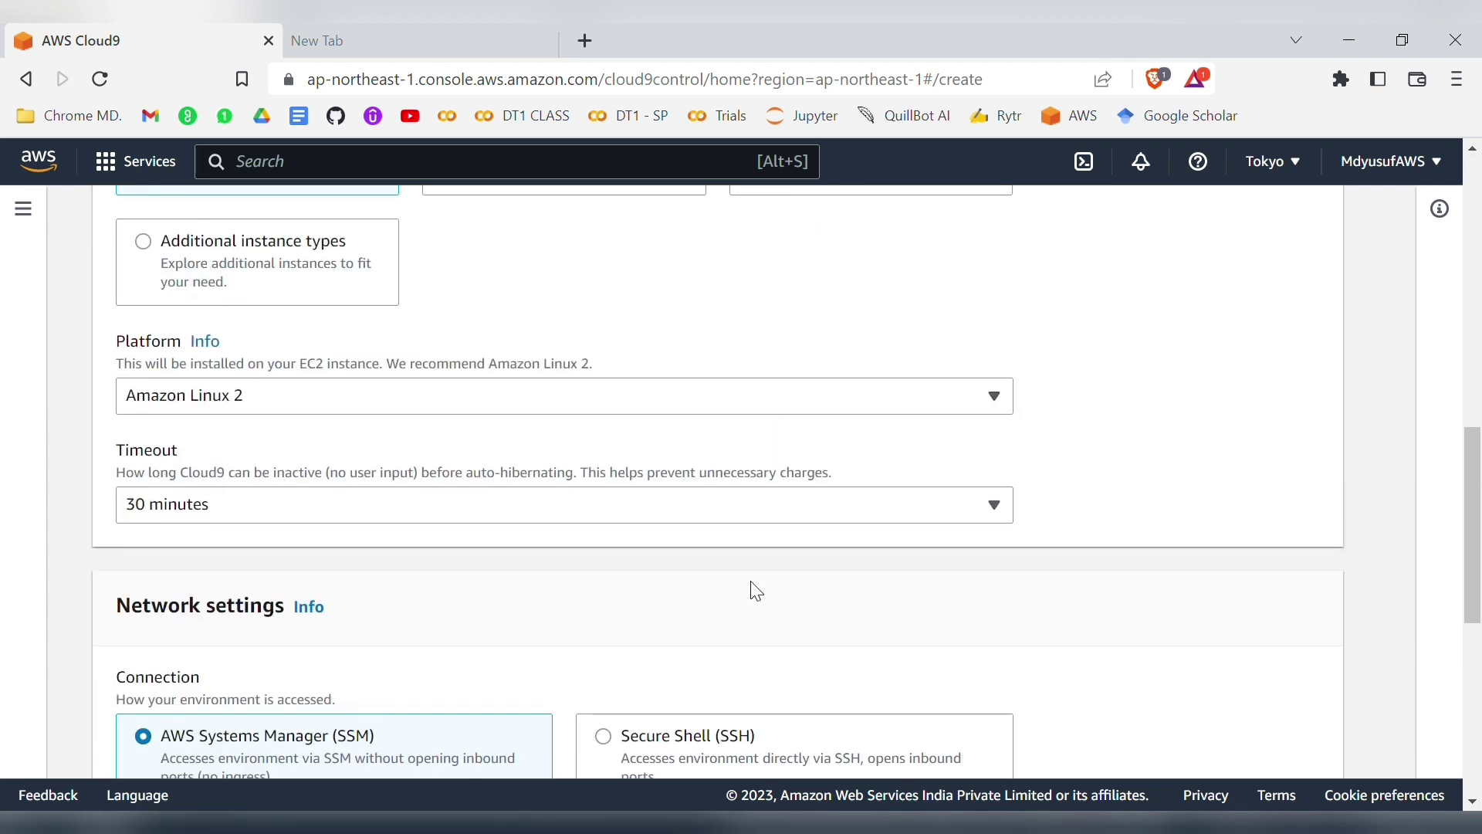
{"action": "scroll", "coordinate": [757, 592], "scroll_direction": "down", "scroll_amount": 4}
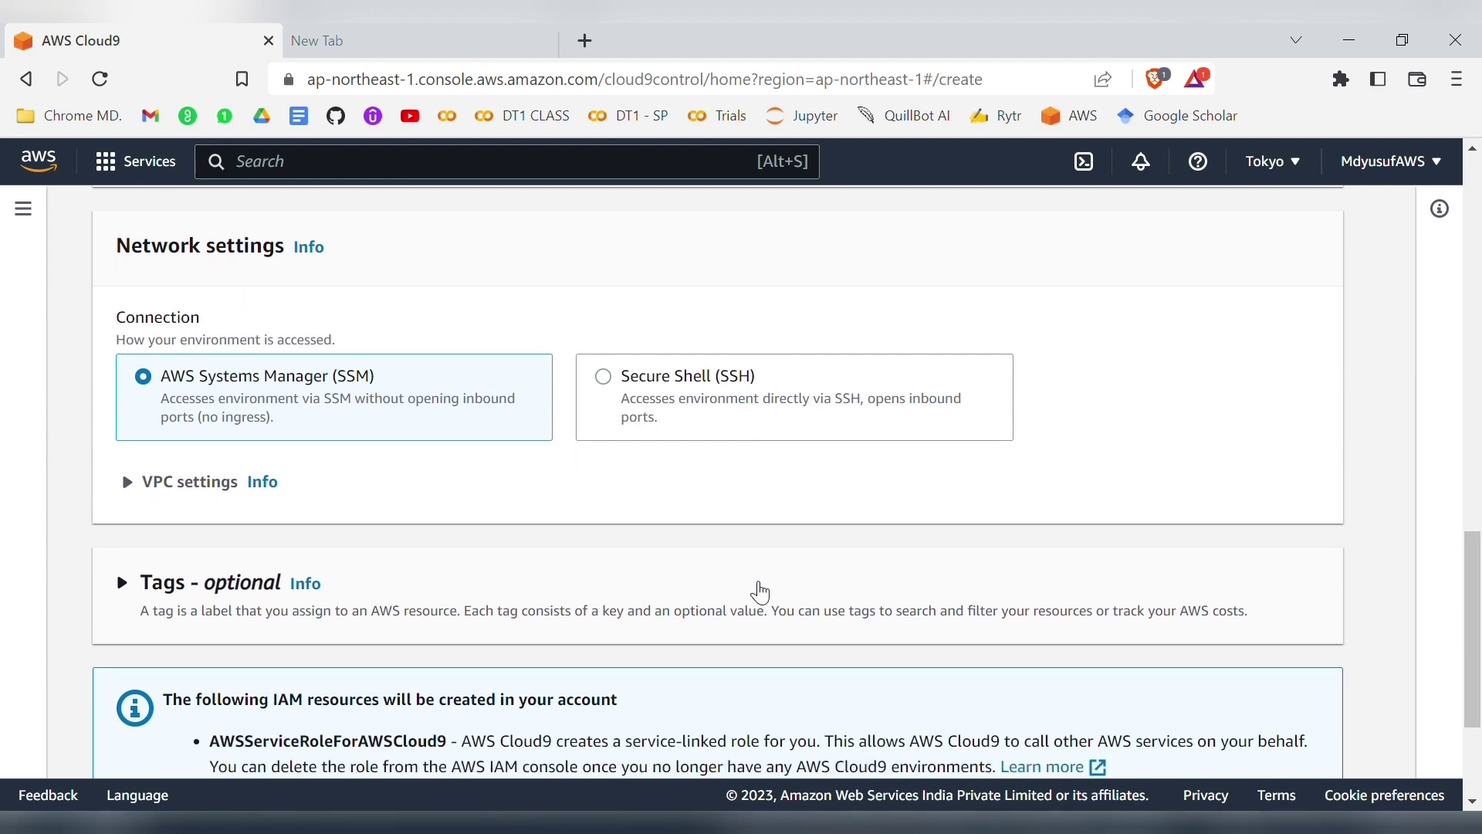
{"action": "scroll", "coordinate": [757, 592], "scroll_direction": "down", "scroll_amount": 3}
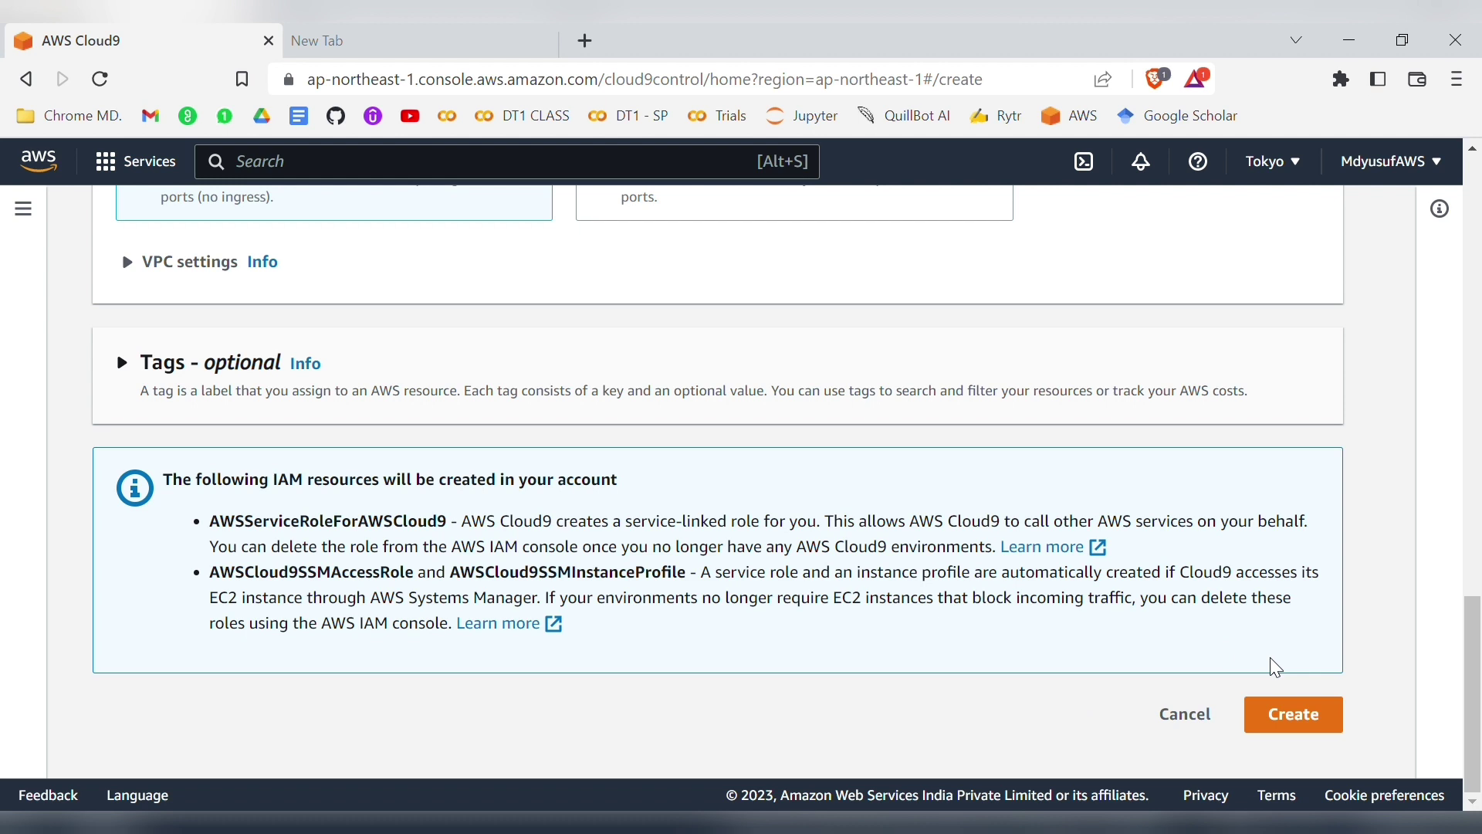
{"action": "left_click", "coordinate": [1289, 711]}
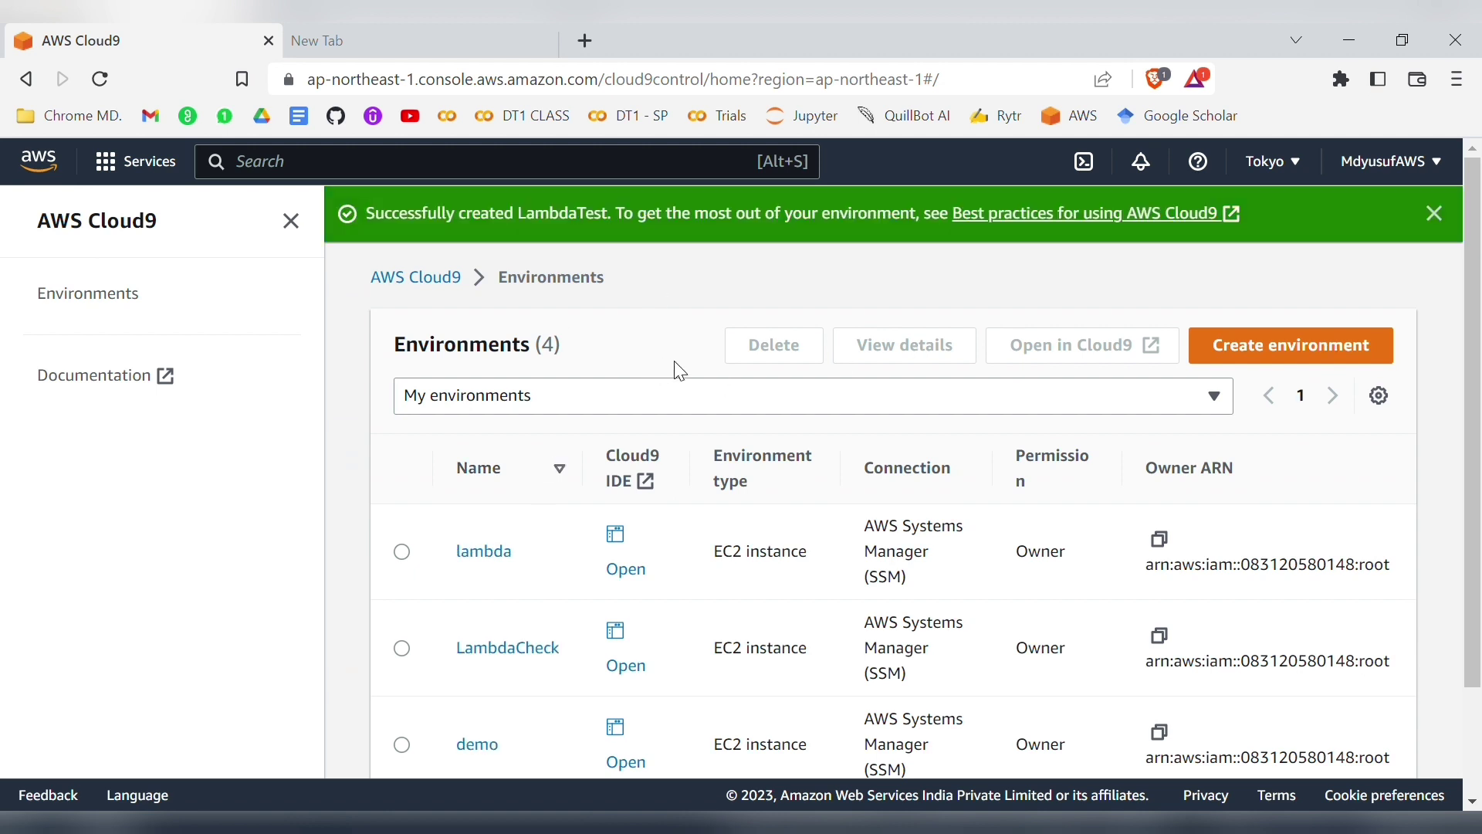
Step: Open the LambdaTest environment in the Cloud9 IDE and give the terminal the full workspace in place of the Welcome tab
{"action": "scroll", "coordinate": [622, 579], "scroll_direction": "down", "scroll_amount": 2}
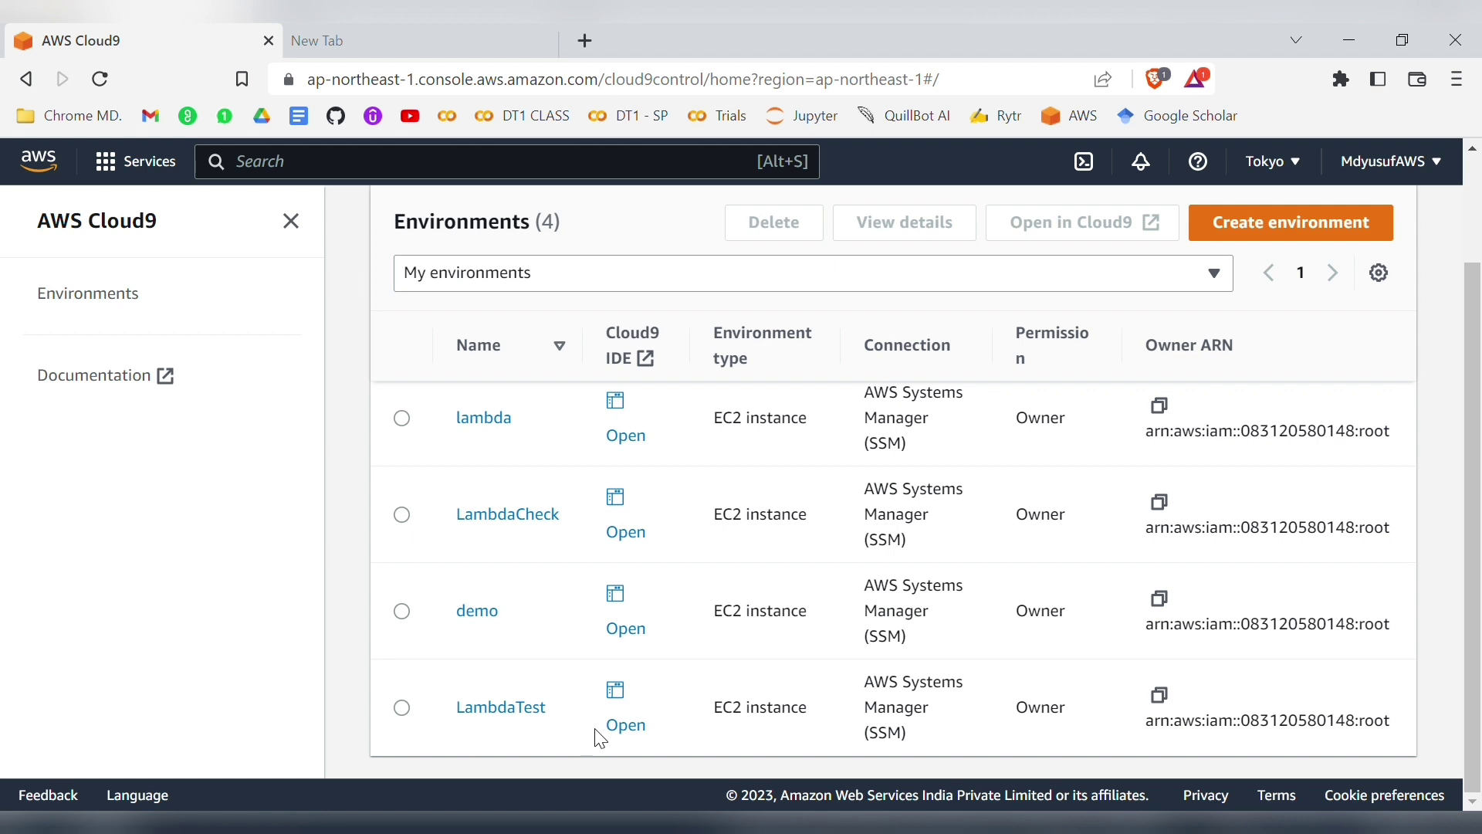
{"action": "left_click", "coordinate": [624, 730]}
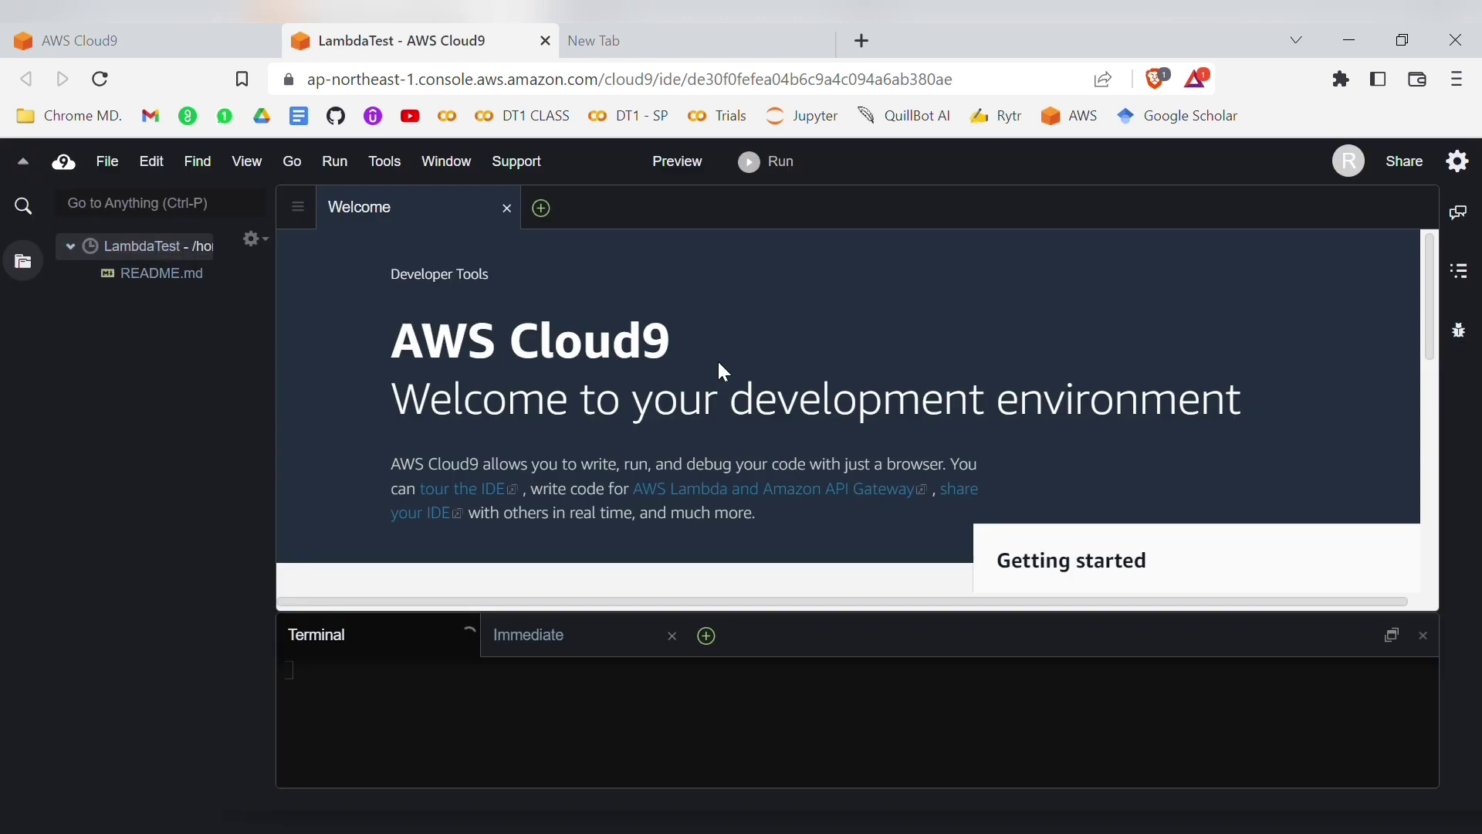
{"action": "left_click", "coordinate": [508, 209]}
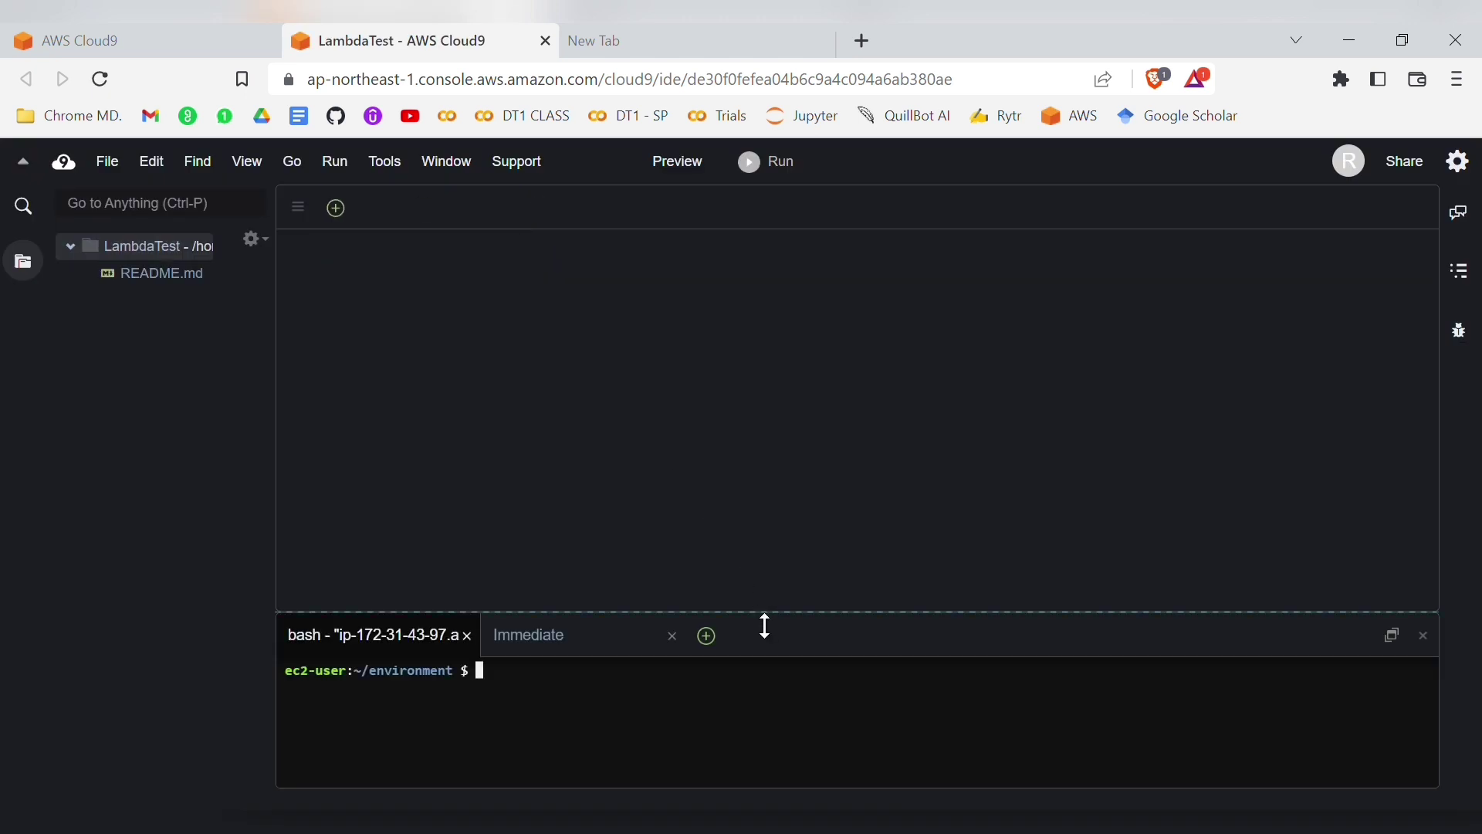
{"action": "left_click_drag", "start_coordinate": [765, 611], "coordinate": [691, 178]}
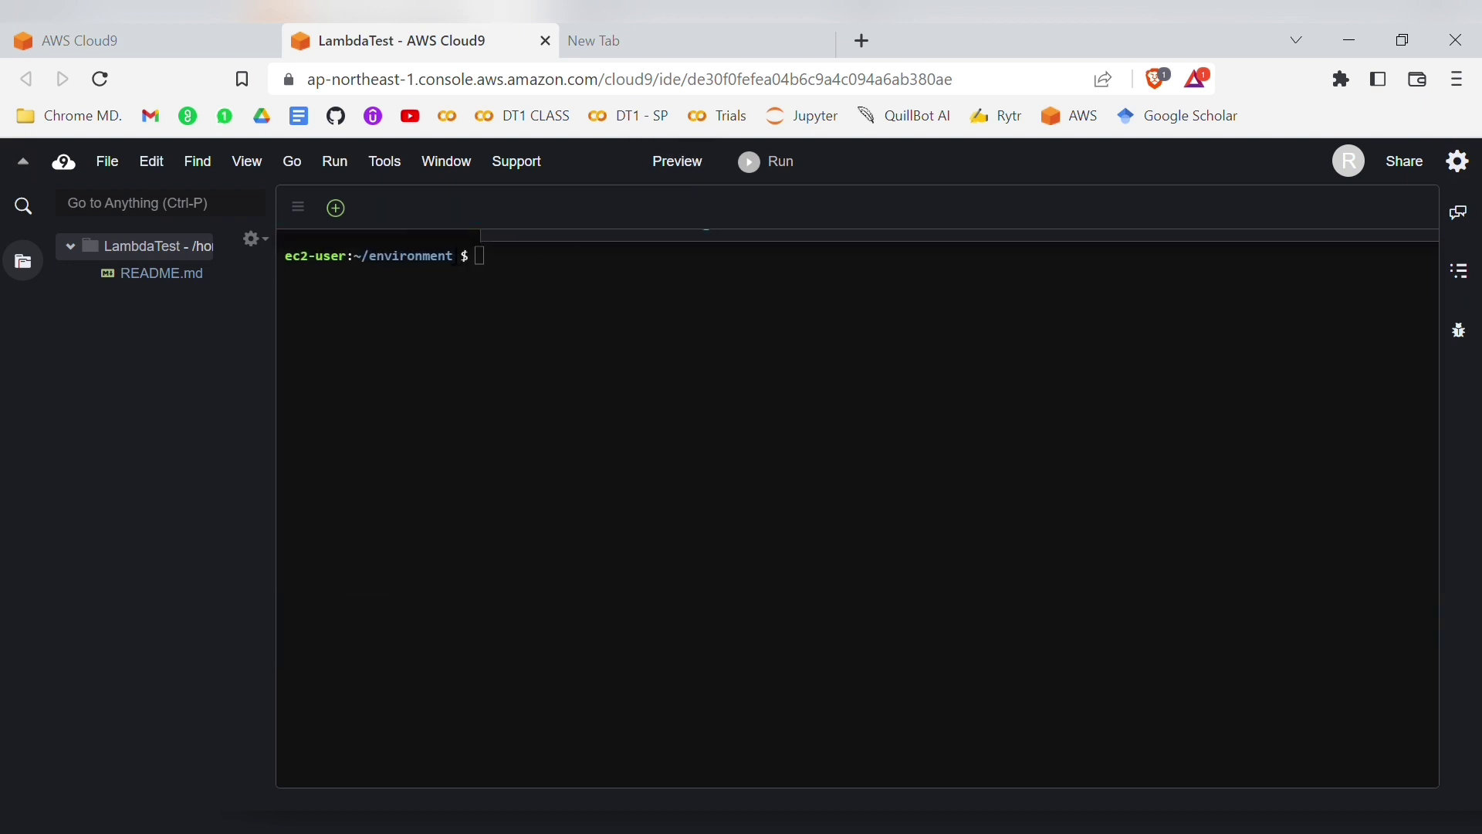
{"action": "left_click", "coordinate": [495, 264]}
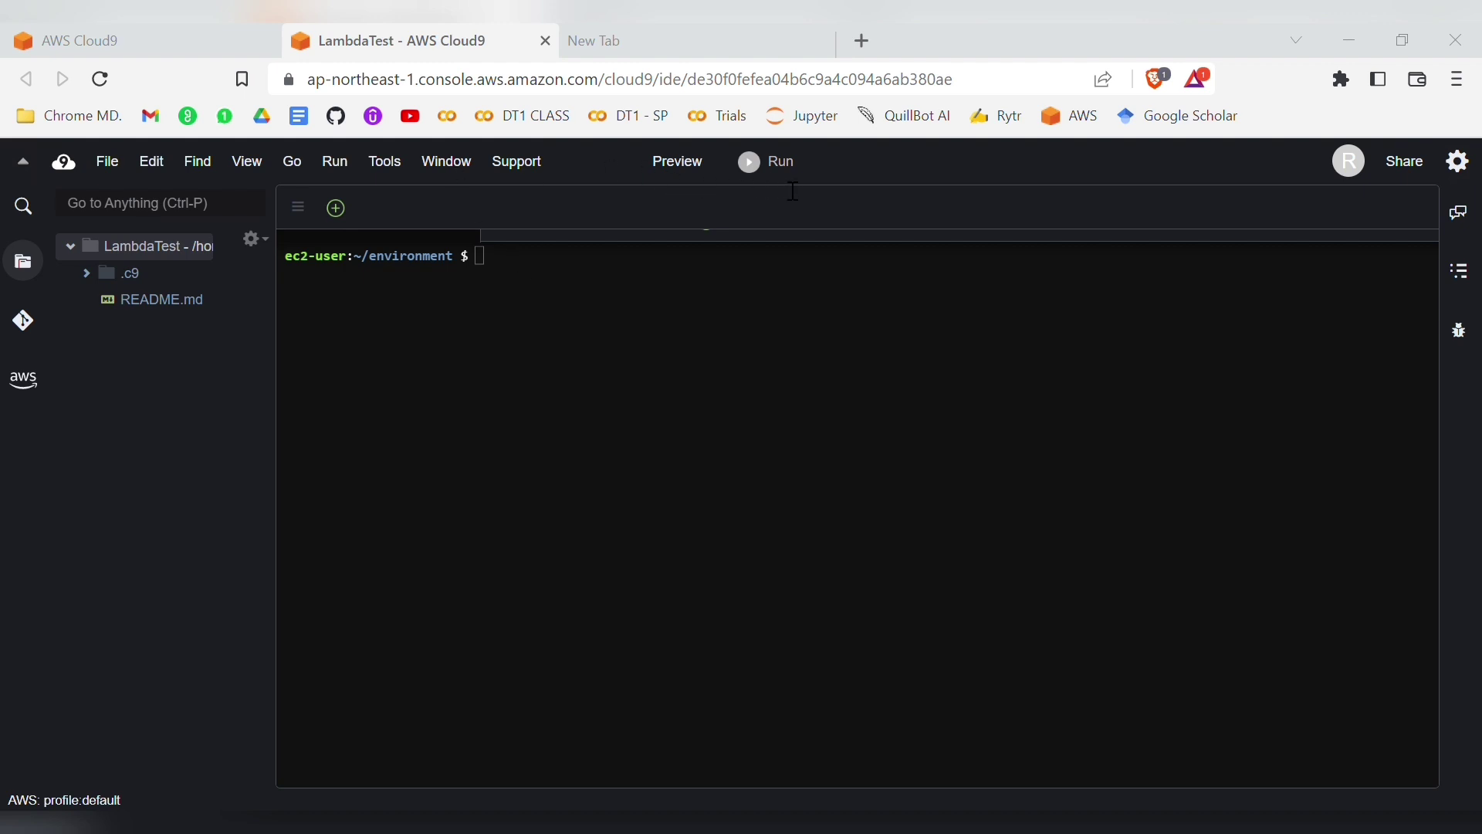
Step: Install Python 3.8 by running "sudo amazon-linux-extras install python3.8" in the terminal, answering y to the package installation
{"action": "left_click", "coordinate": [863, 171]}
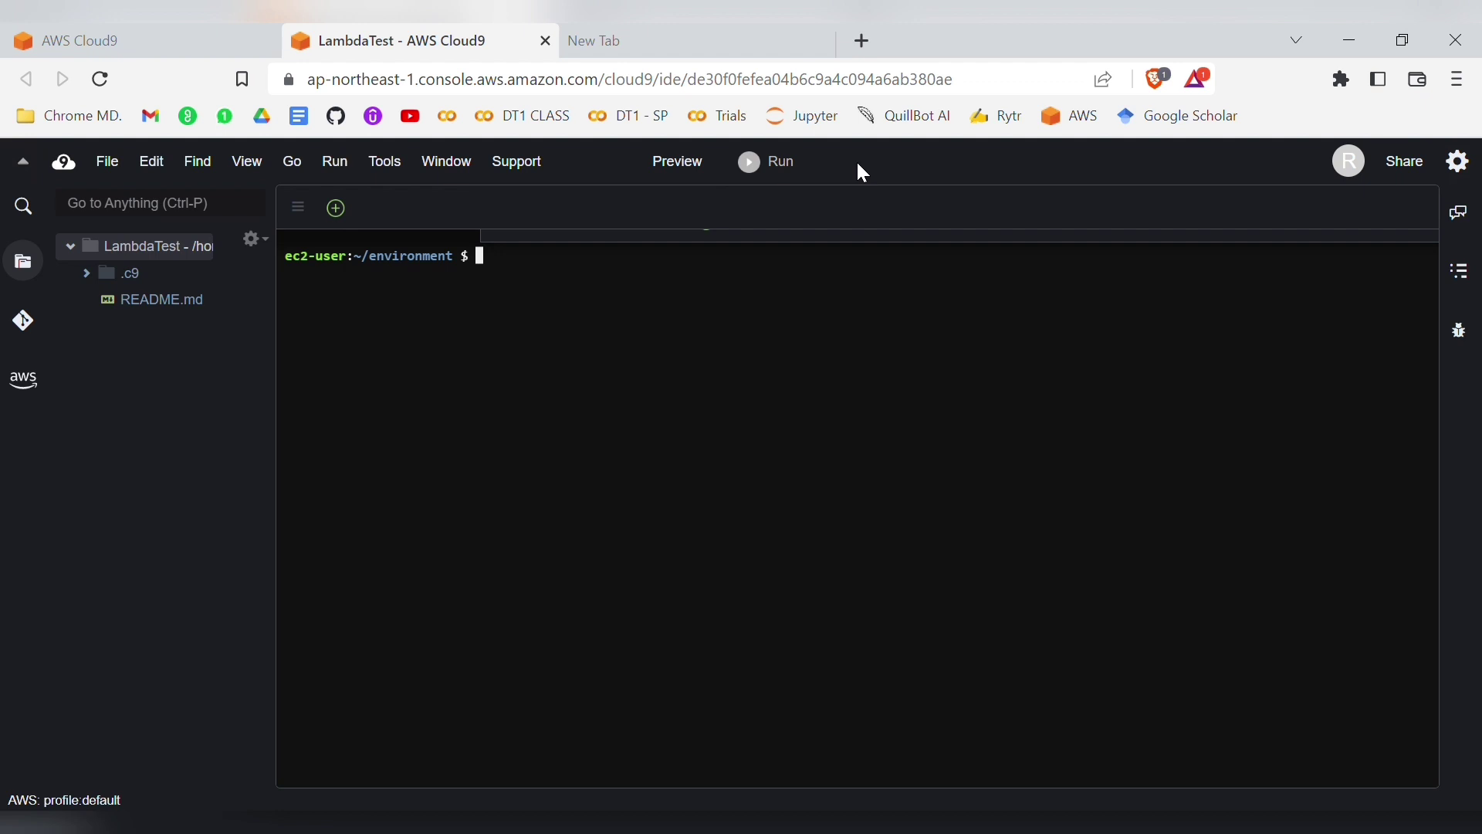
{"action": "type", "text": "sudo amazon-linux-extras install python3.8"}
{"action": "key", "text": "Return"}
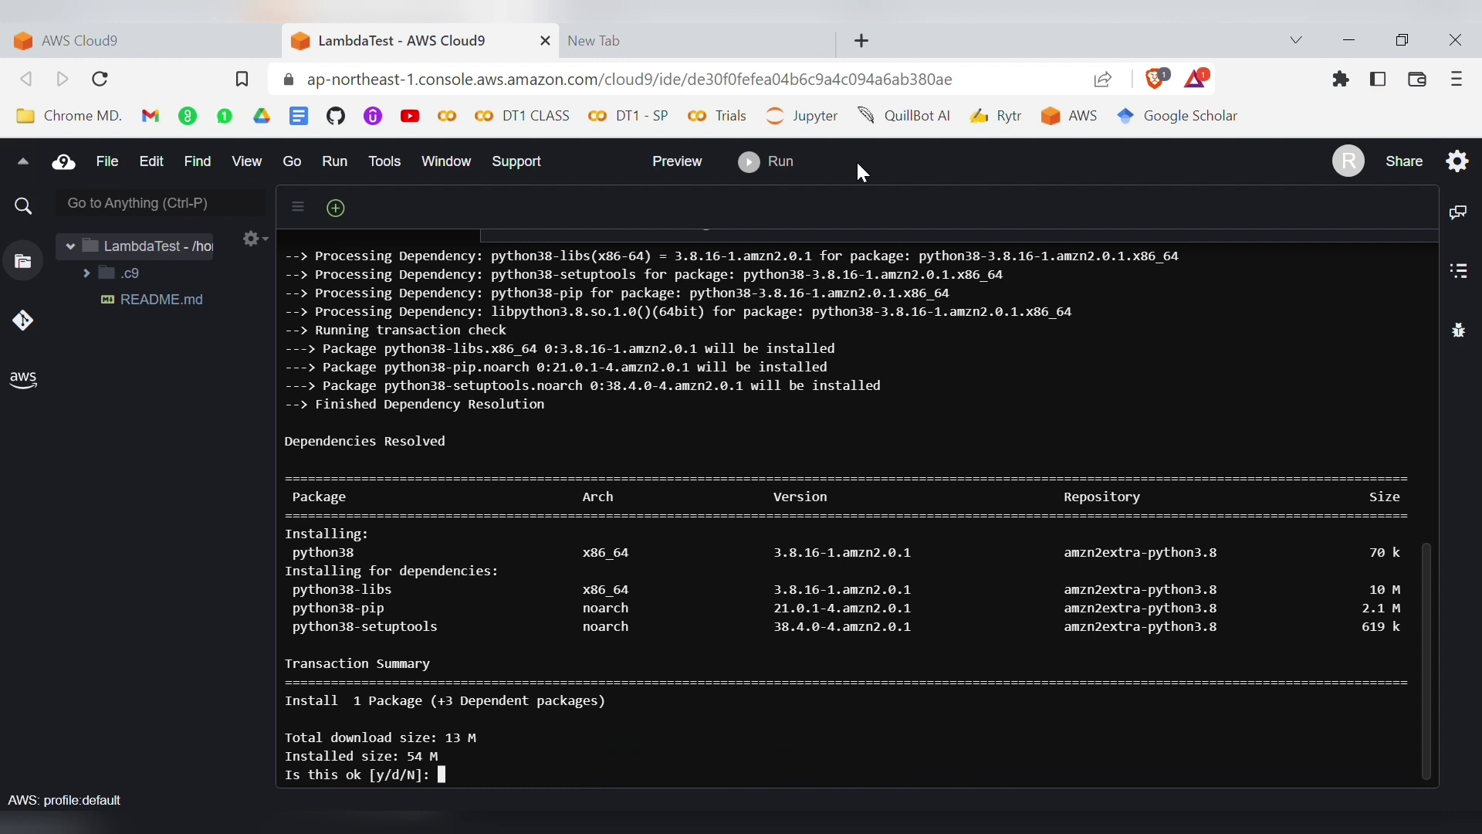
{"action": "type", "text": "y"}
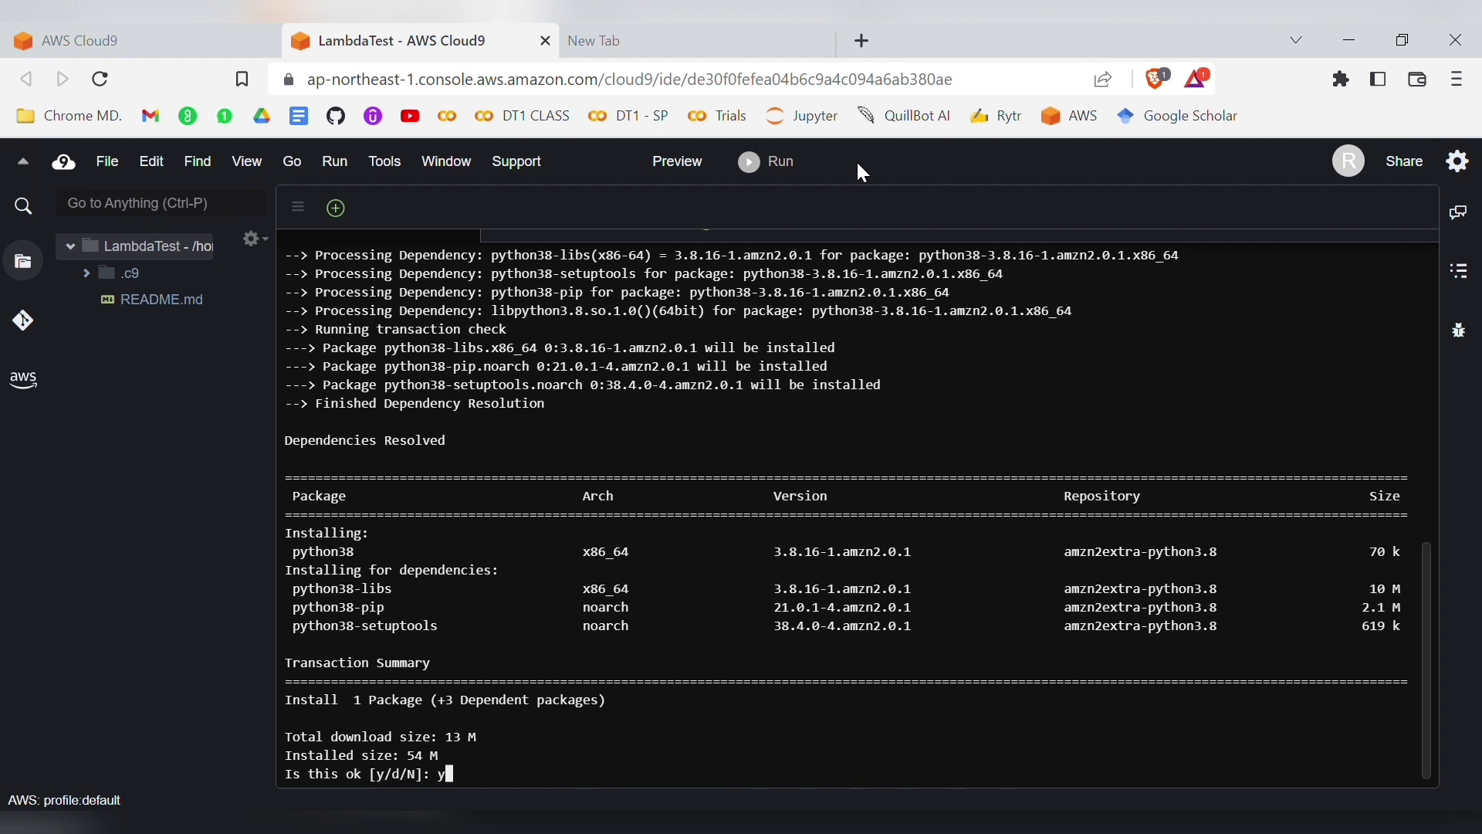
{"action": "key", "text": "Return"}
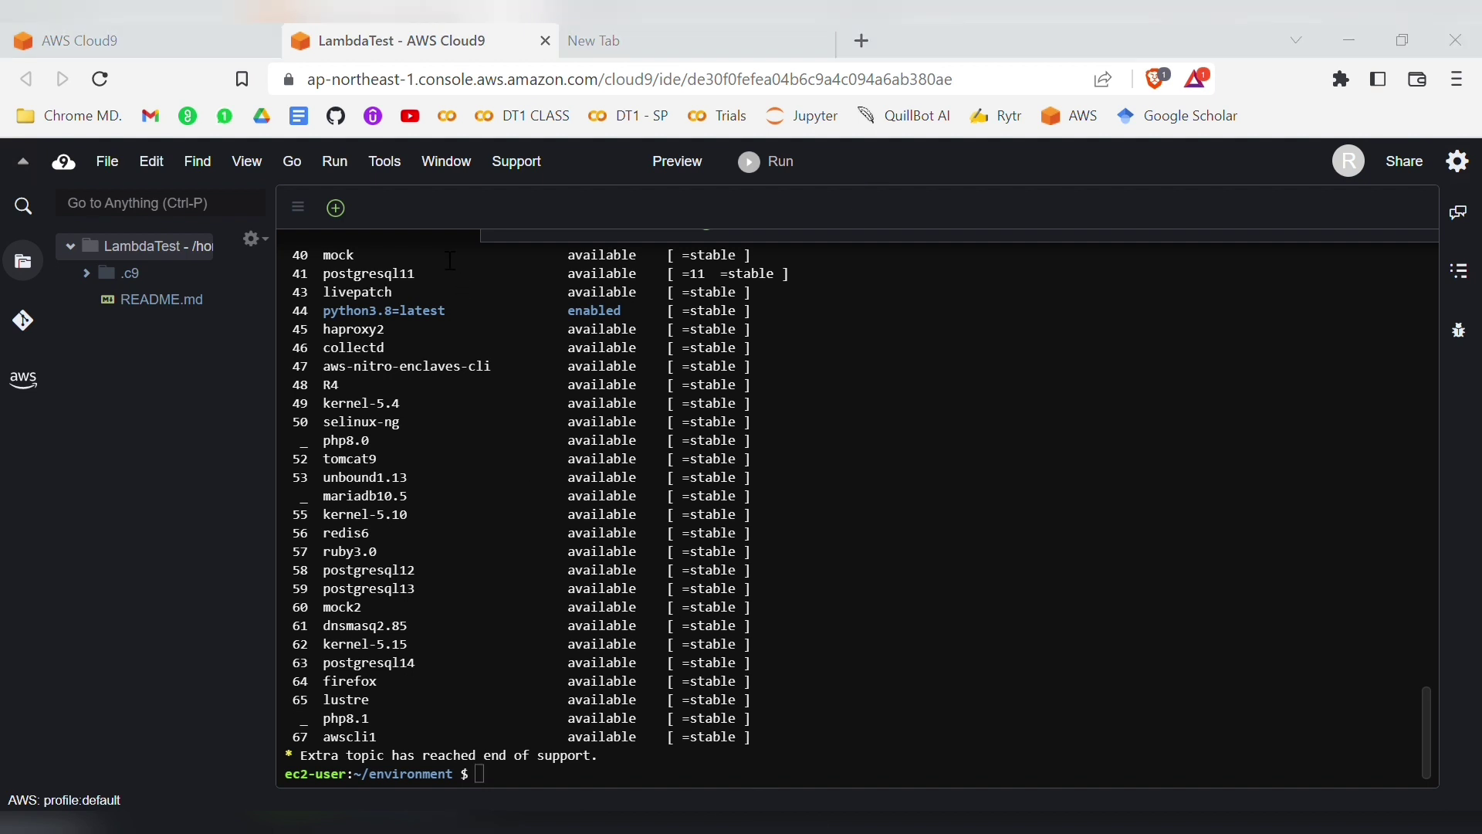
{"action": "left_click", "coordinate": [854, 259]}
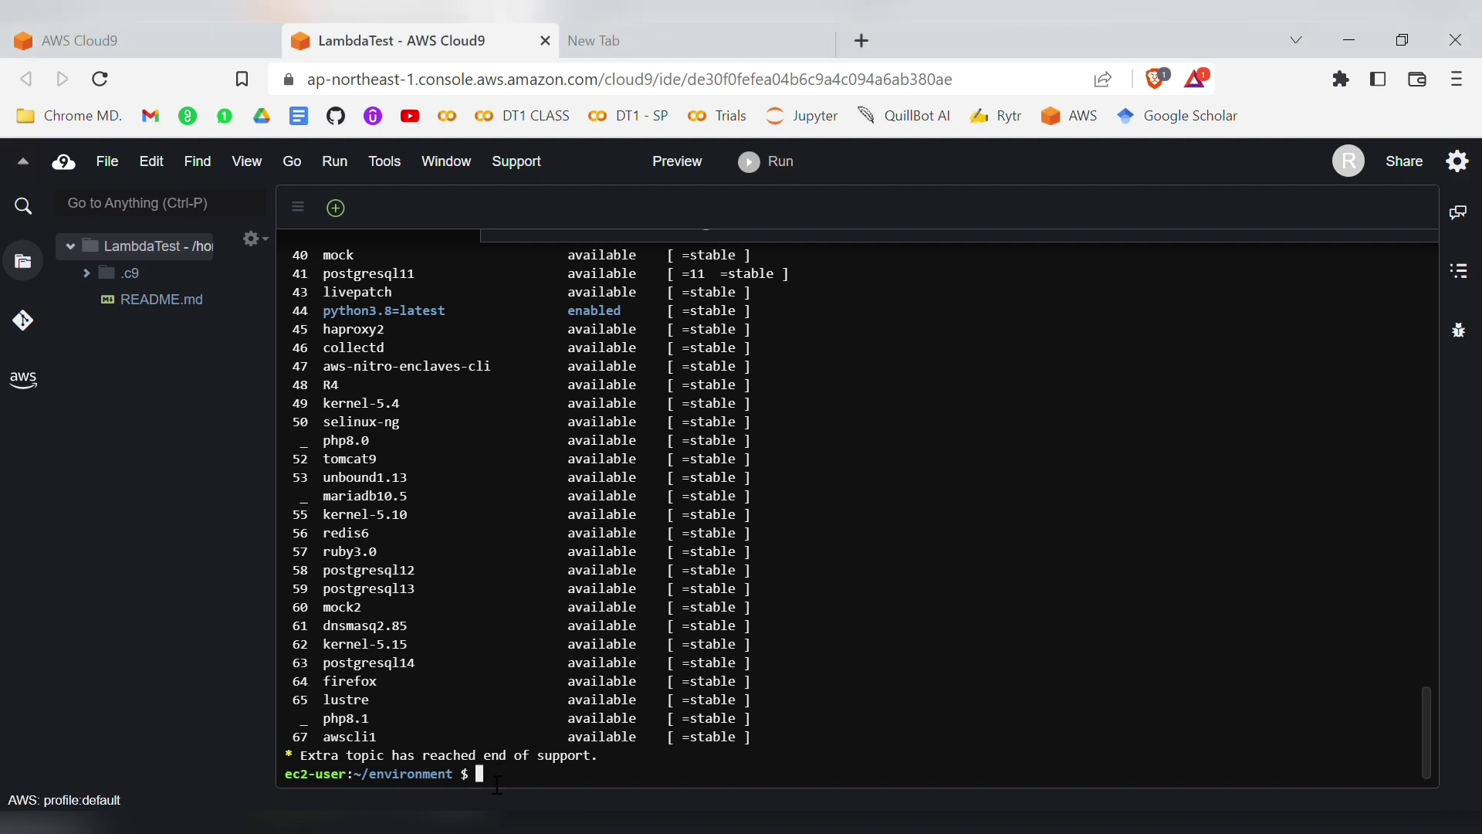
{"action": "type", "text": "curl -O https://bootstrap.pypa.io/get-pip.py"}
{"action": "key", "text": "Return"}
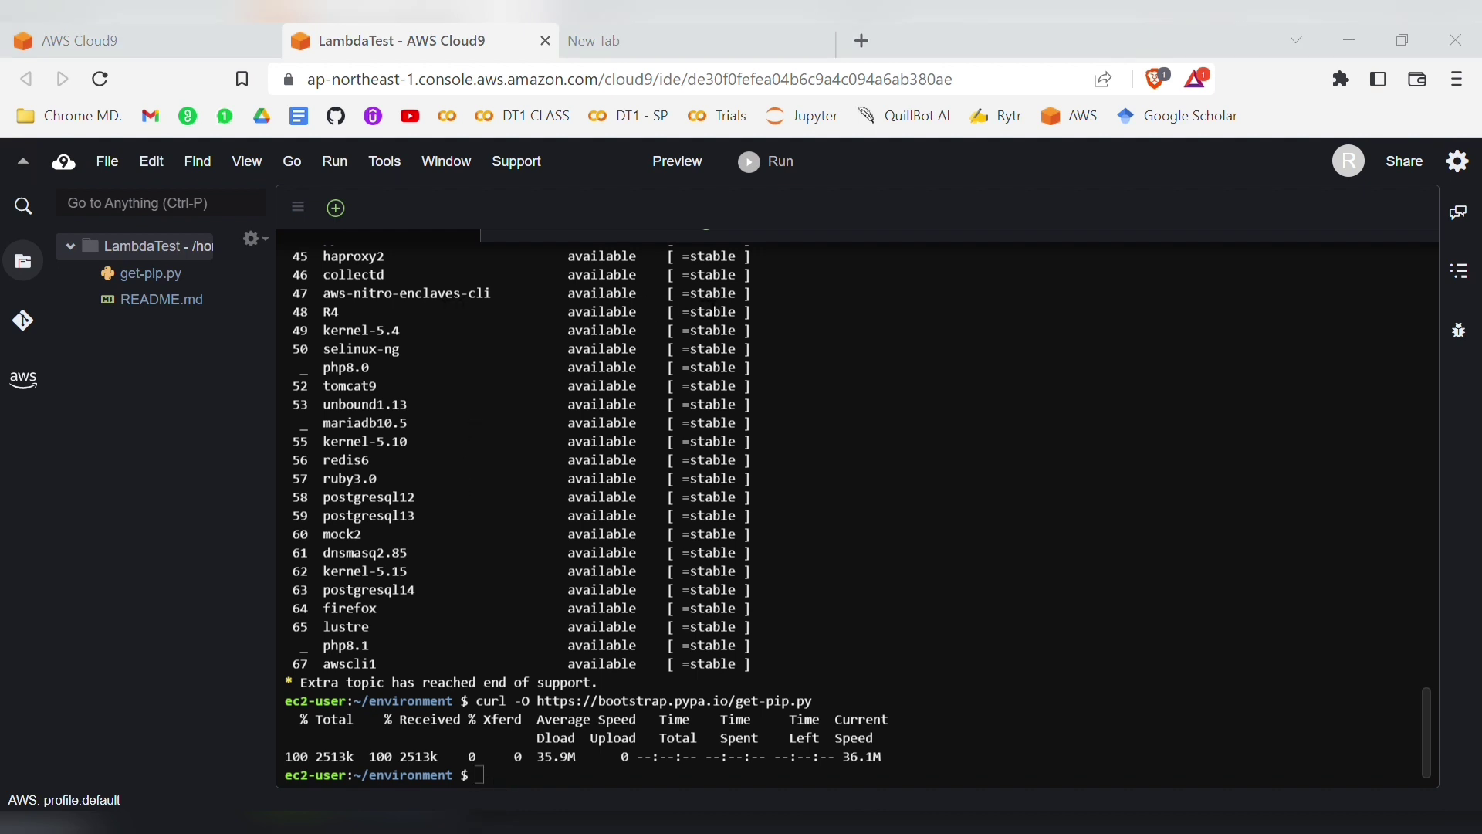
{"action": "type", "text": "python3.8 get-pip.py --user"}
{"action": "key", "text": "Return"}
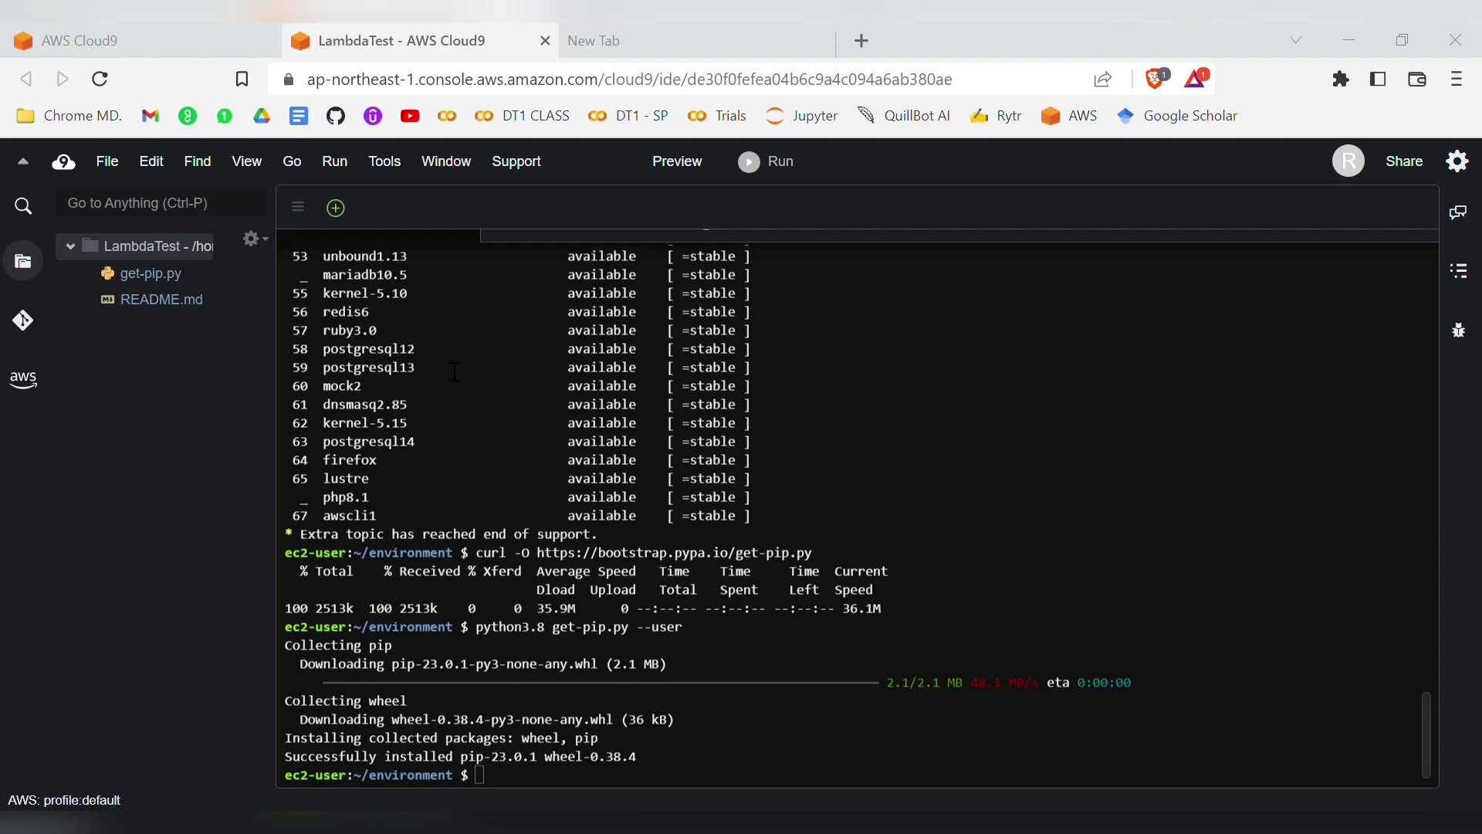
Step: Create a python directory and install psycopg2-binary into it with "sudo python3.8 -m pip install psycopg2-binary -t python/"
{"action": "left_click", "coordinate": [563, 377]}
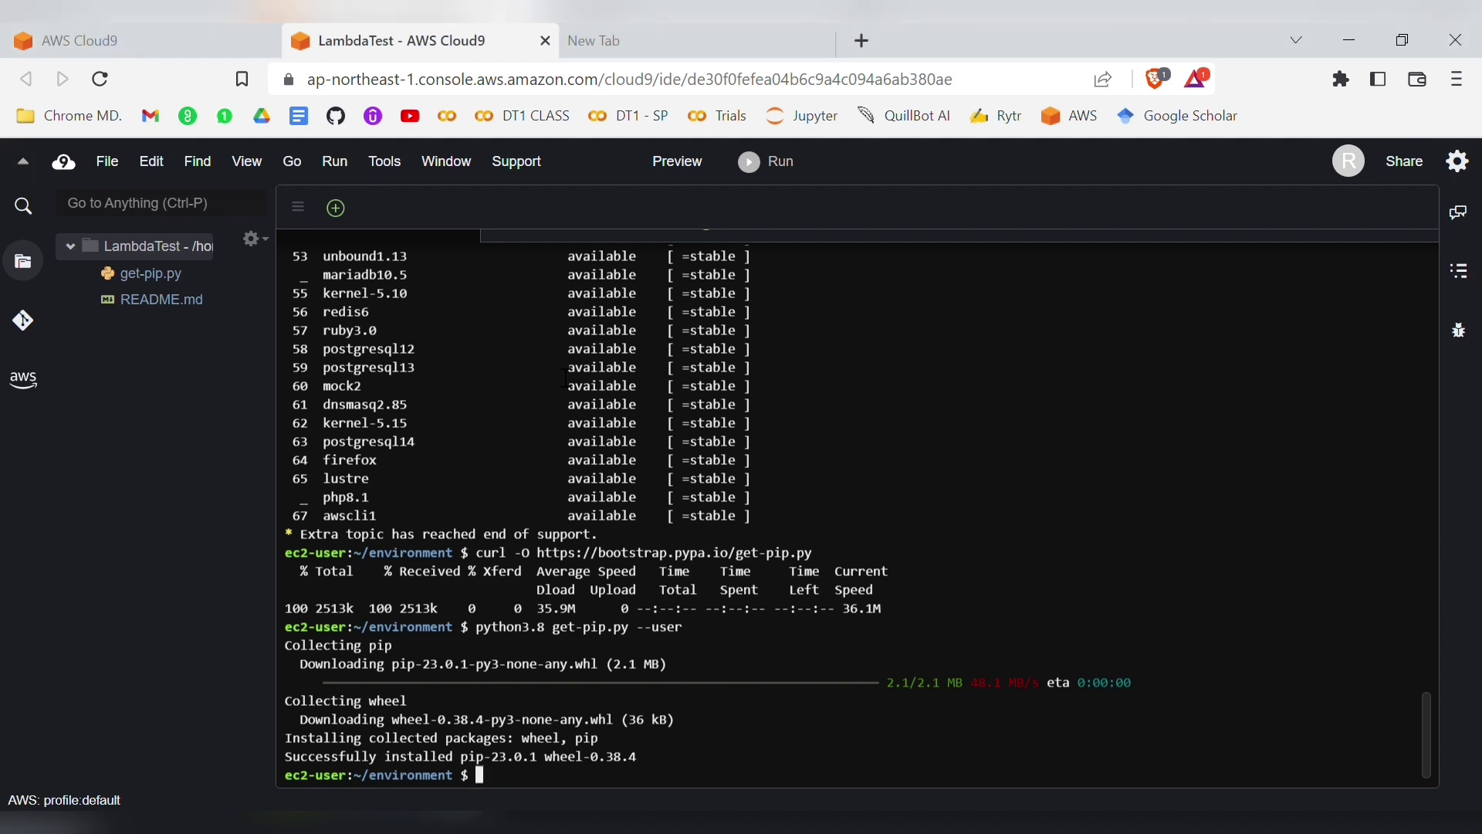
{"action": "type", "text": "mkdir python"}
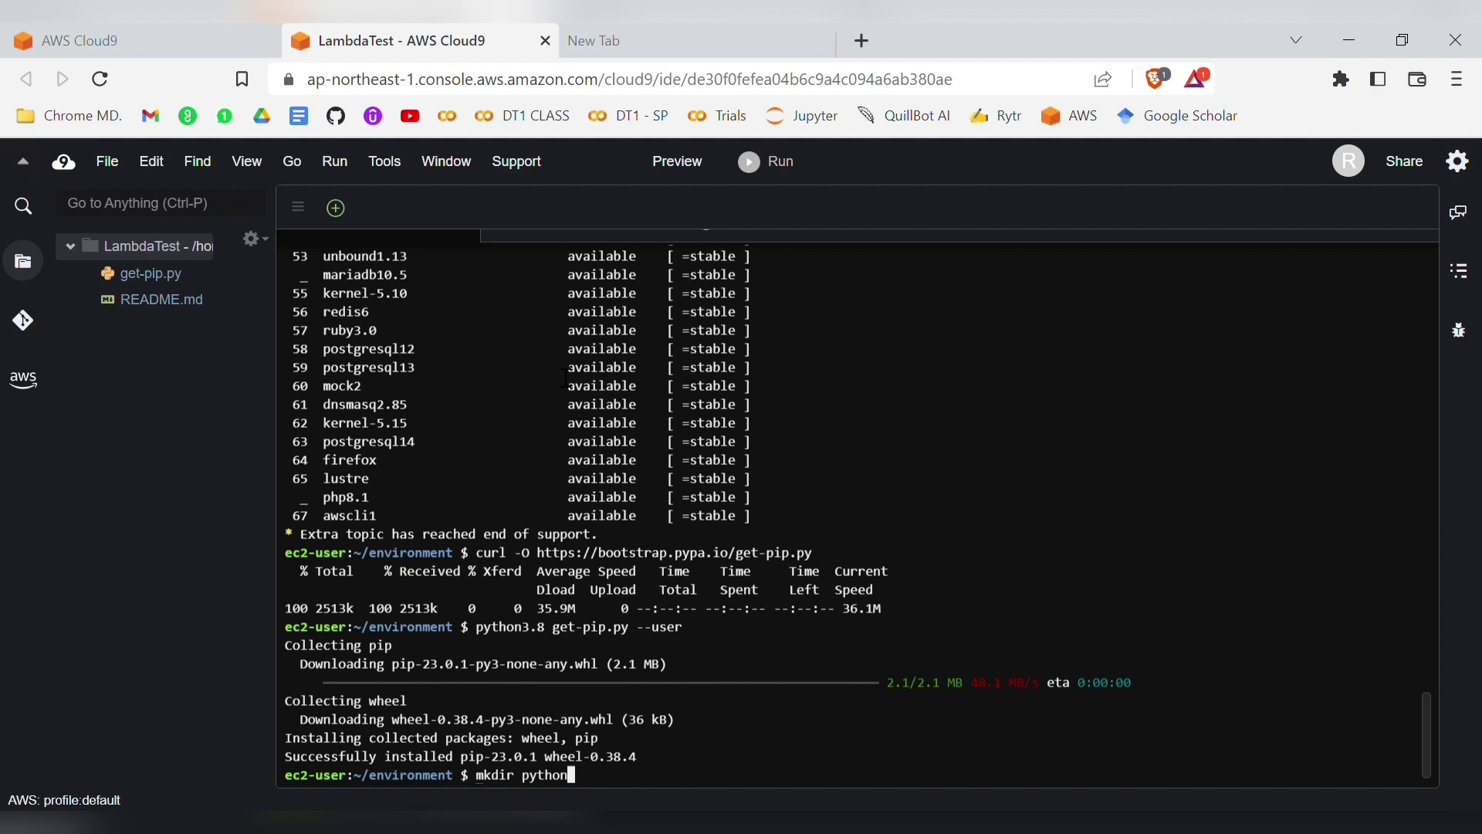
{"action": "key", "text": "Return"}
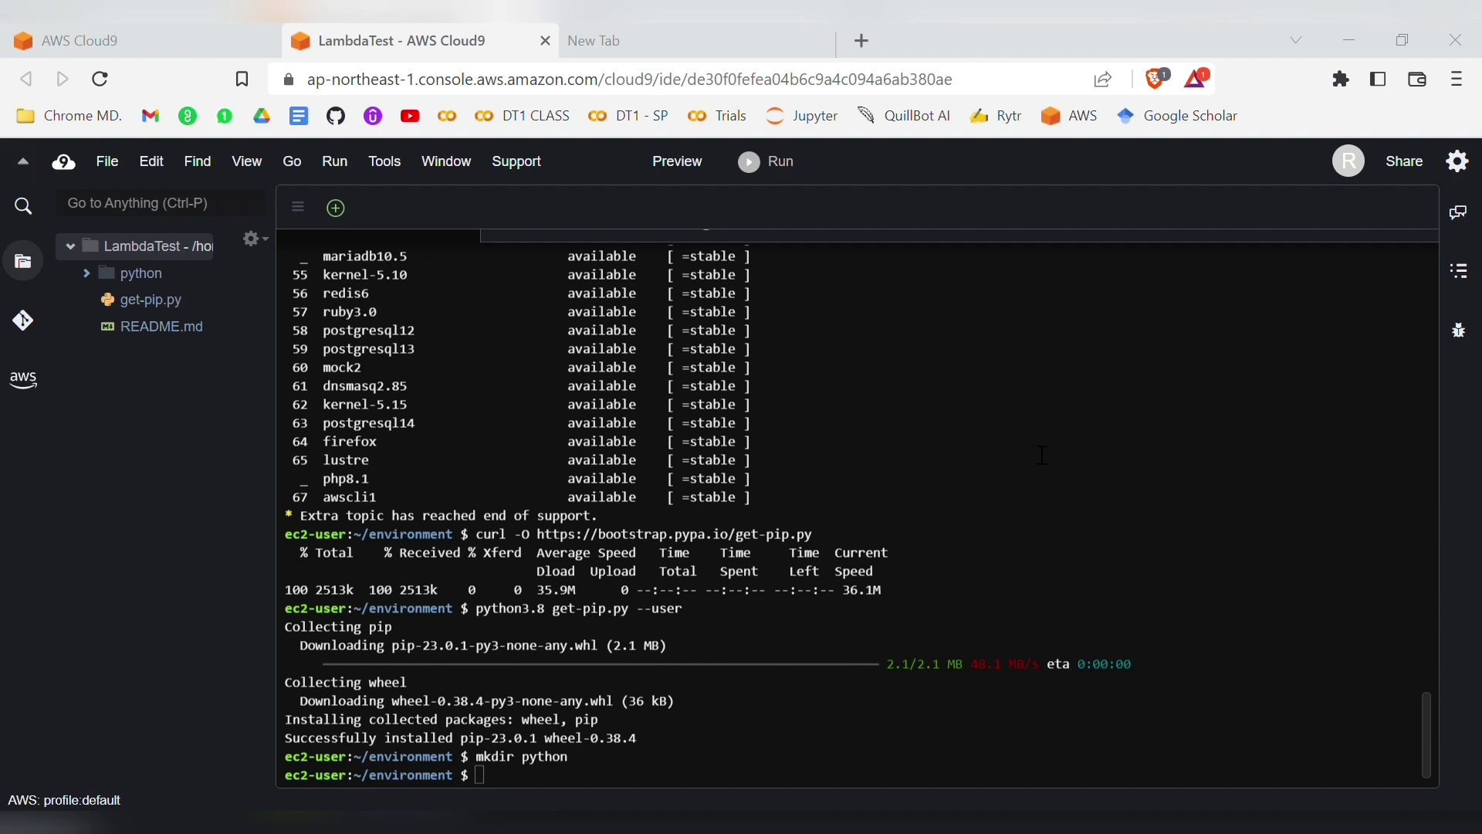
{"action": "type", "text": "sudo python3.8 -m pip install psycopg2-binary -t python/"}
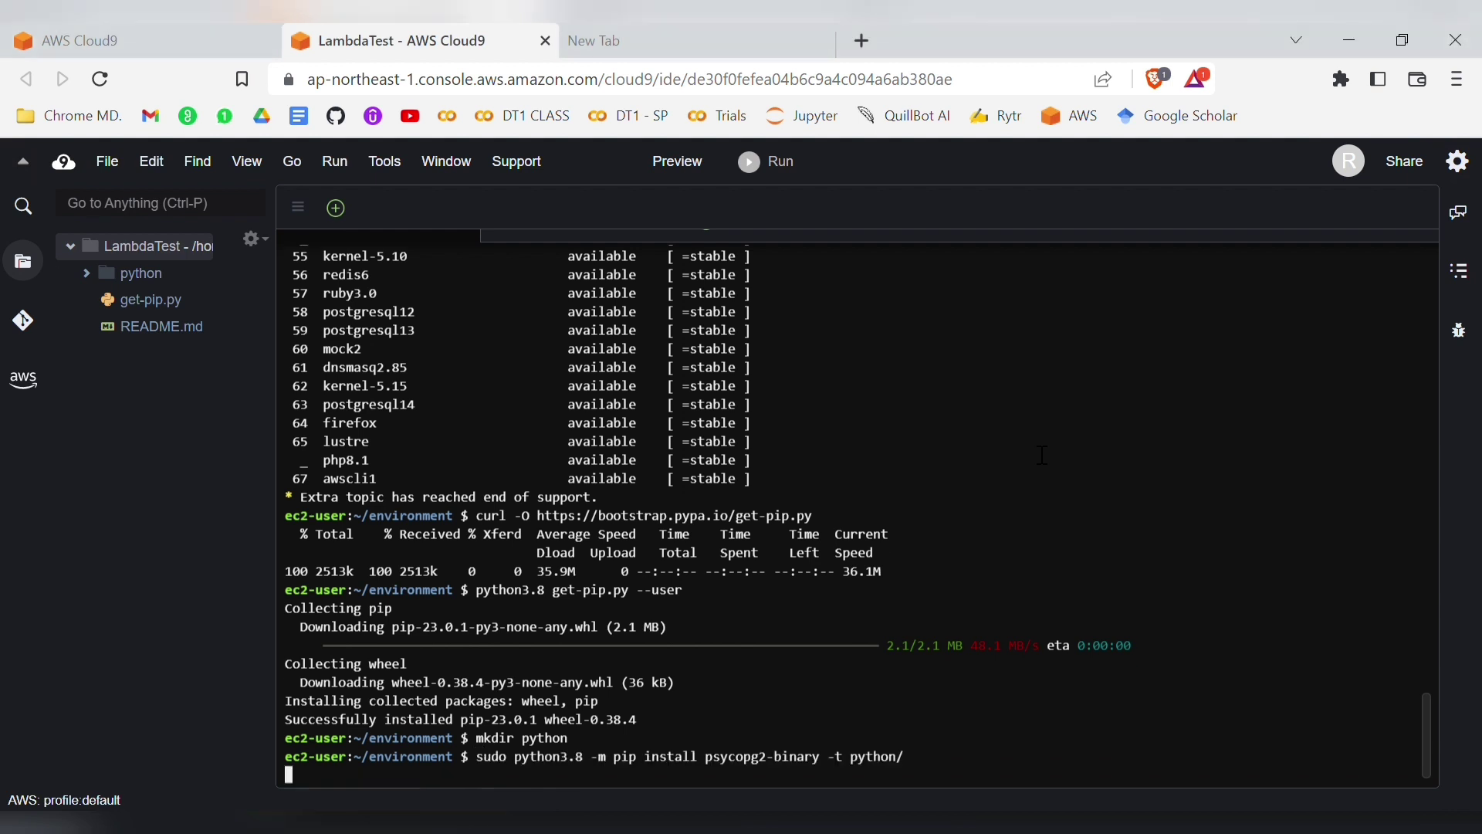
{"action": "key", "text": "Return"}
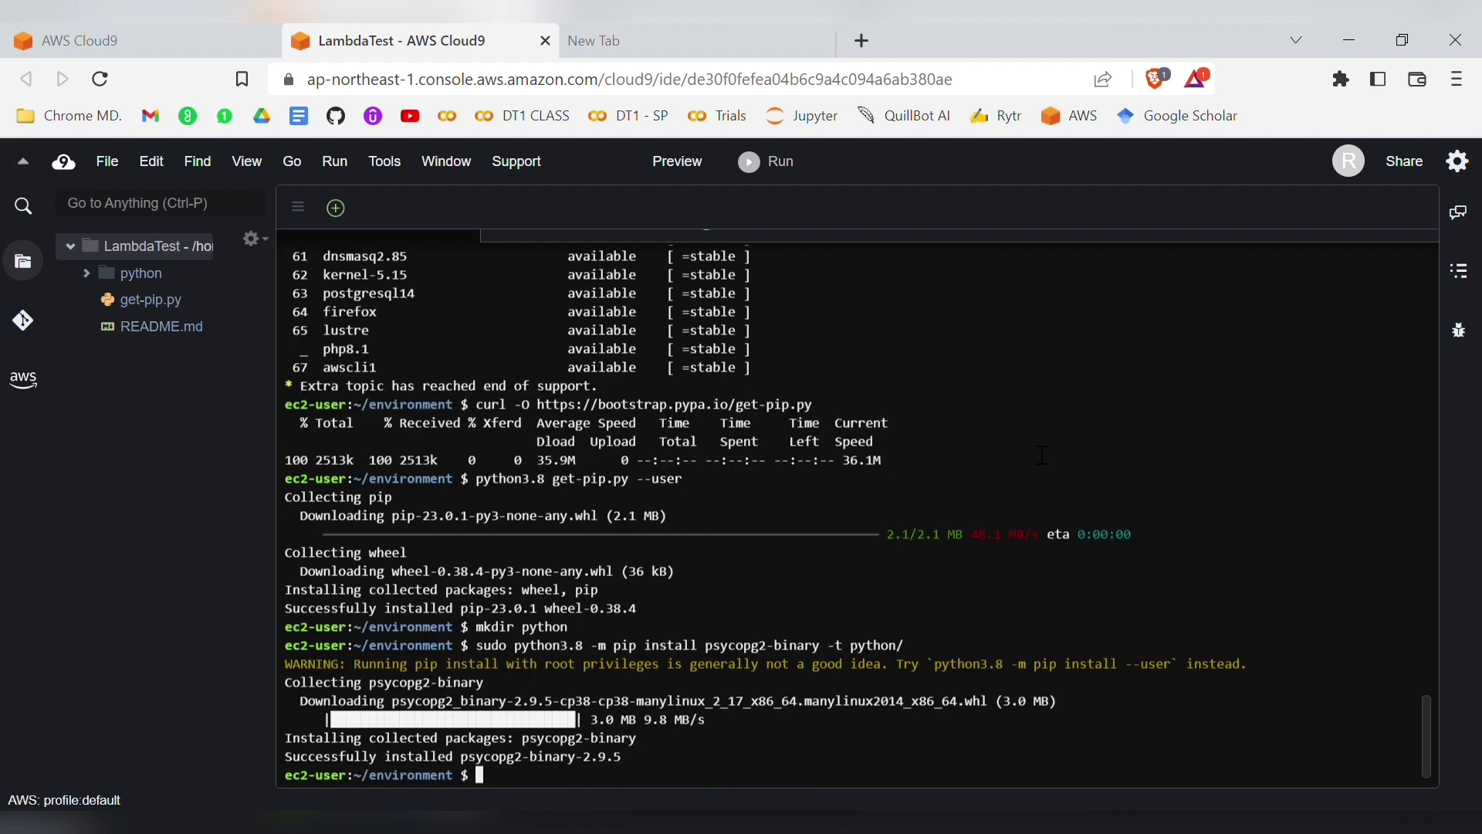
Step: Expand the python folder in the file tree and package it into an archive with "zip -r layer.zip python"
{"action": "left_click", "coordinate": [90, 276]}
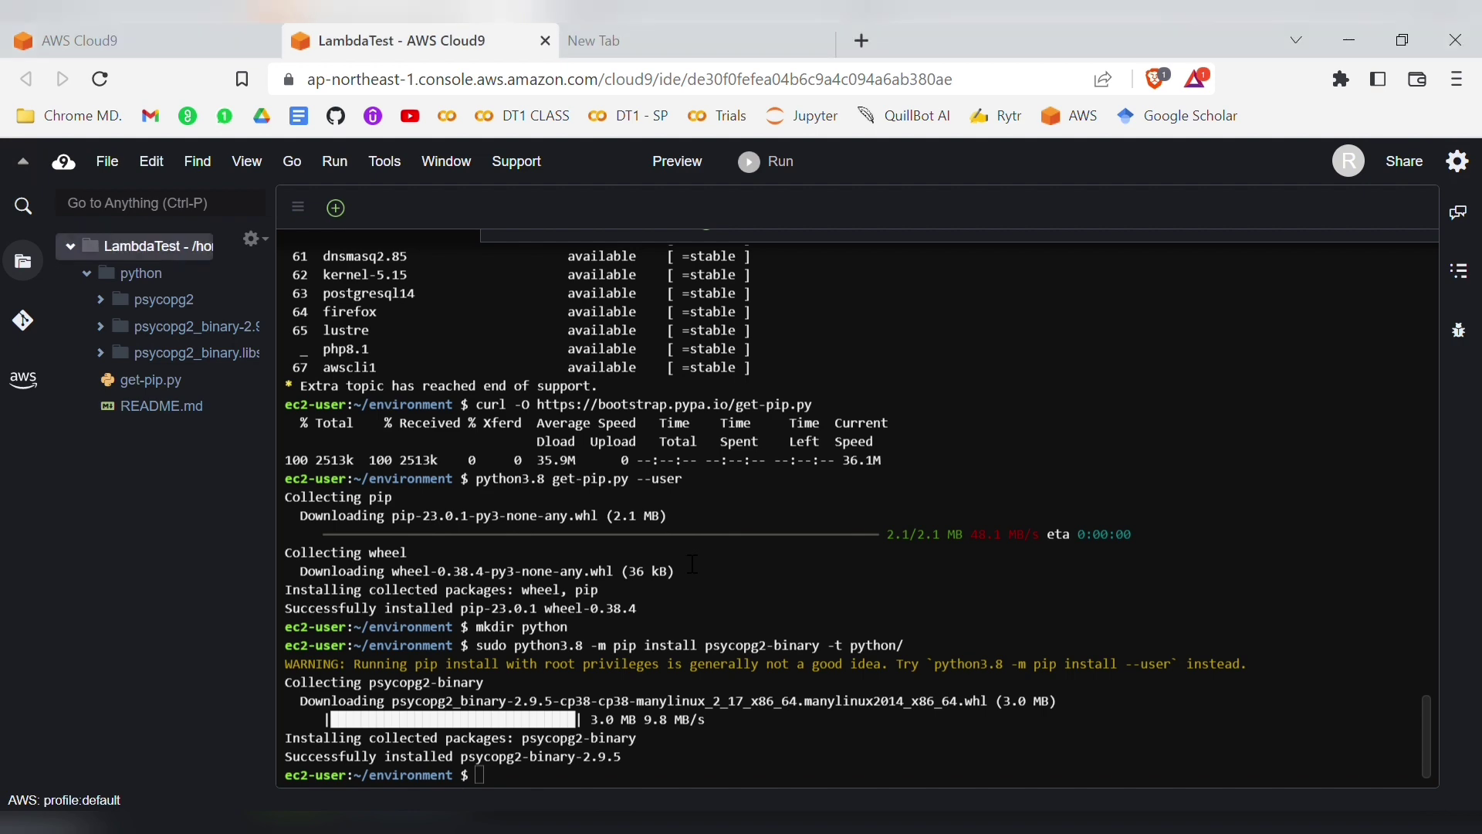
{"action": "left_click", "coordinate": [491, 787]}
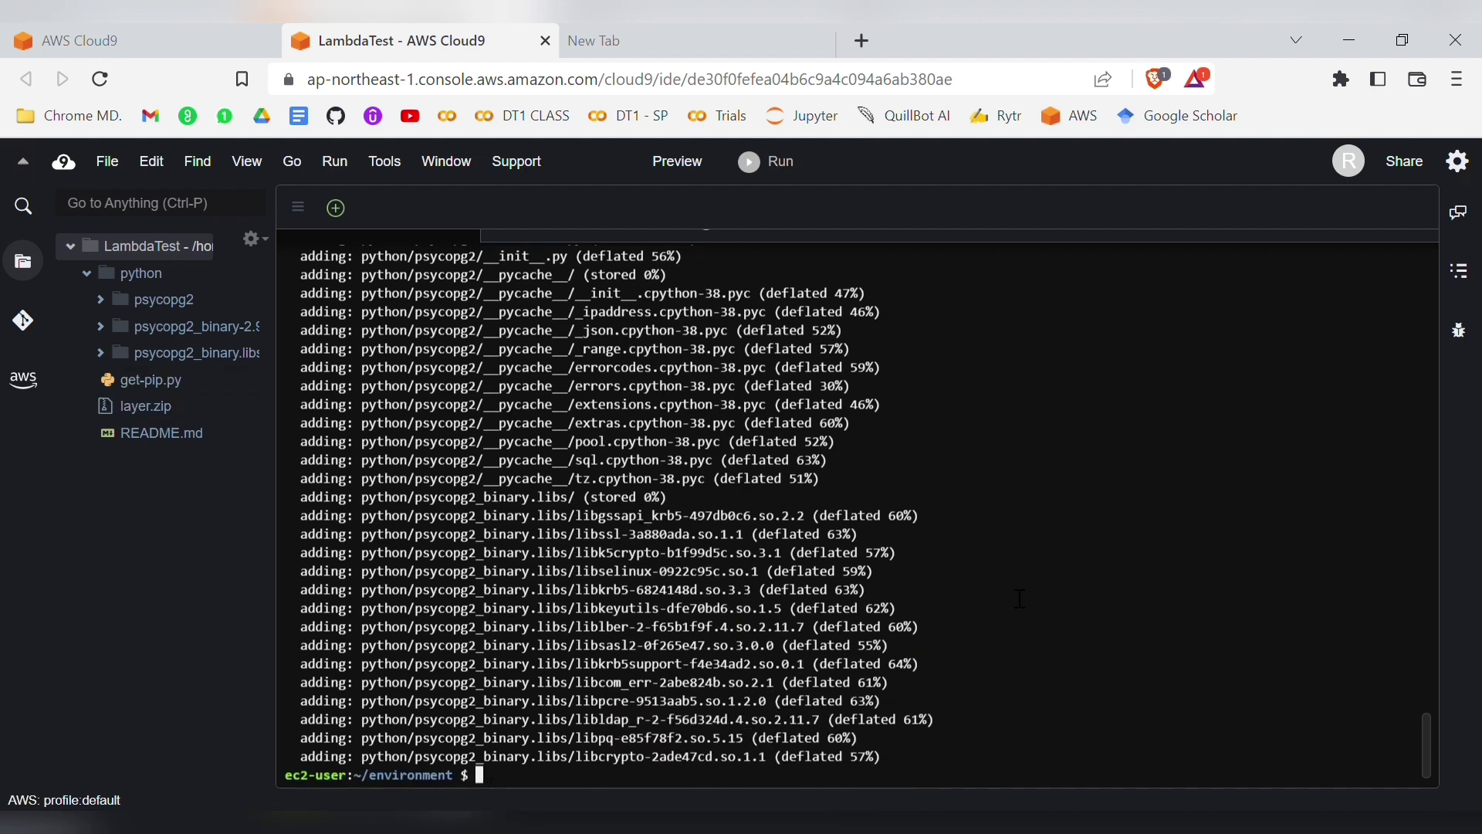
{"action": "left_click_drag", "start_coordinate": [1427, 739], "coordinate": [1429, 669]}
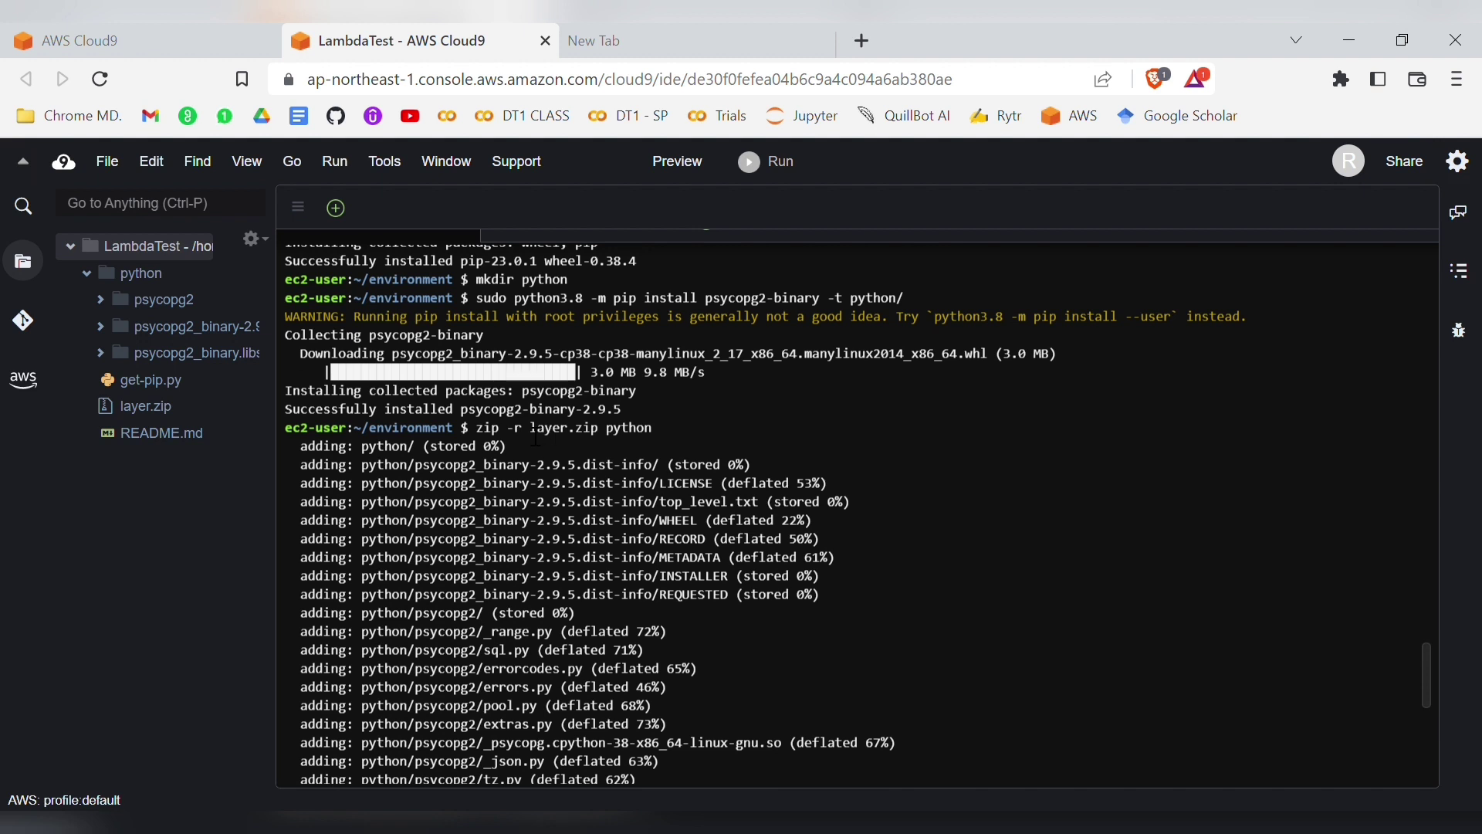
{"action": "left_click_drag", "start_coordinate": [530, 434], "coordinate": [610, 435]}
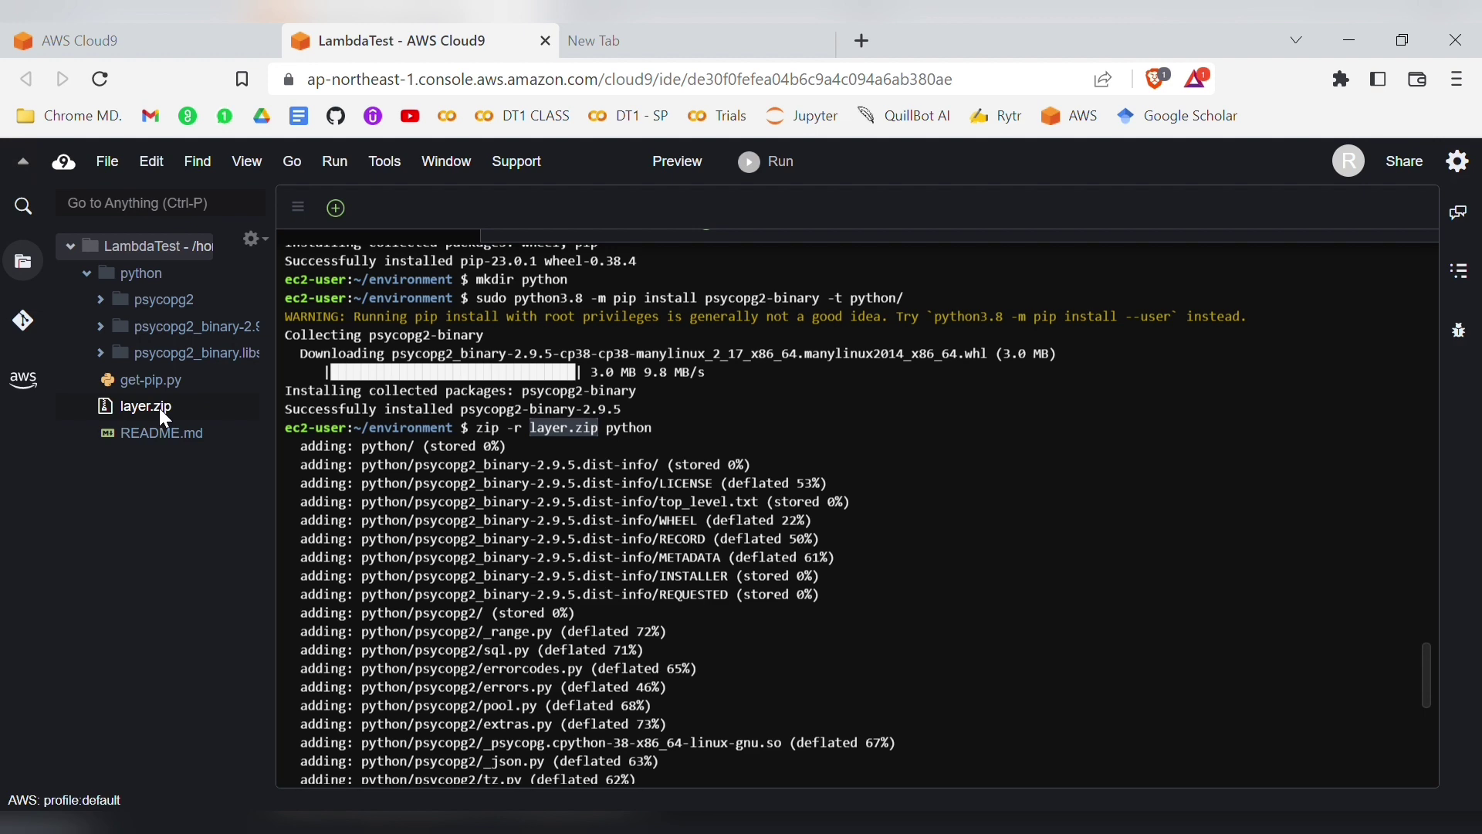
{"action": "left_click", "coordinate": [716, 538]}
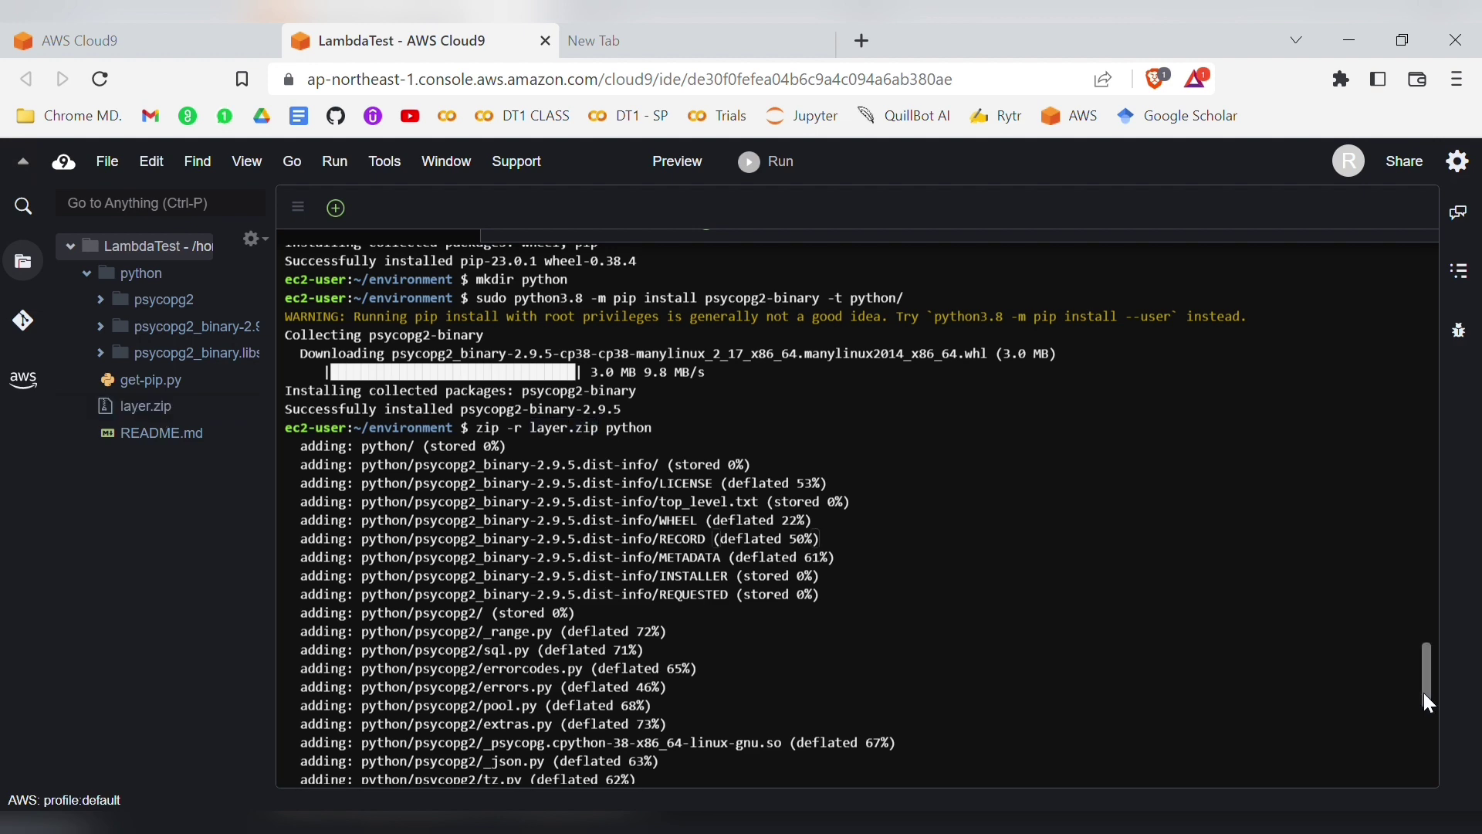
{"action": "left_click_drag", "start_coordinate": [1428, 699], "coordinate": [1444, 782]}
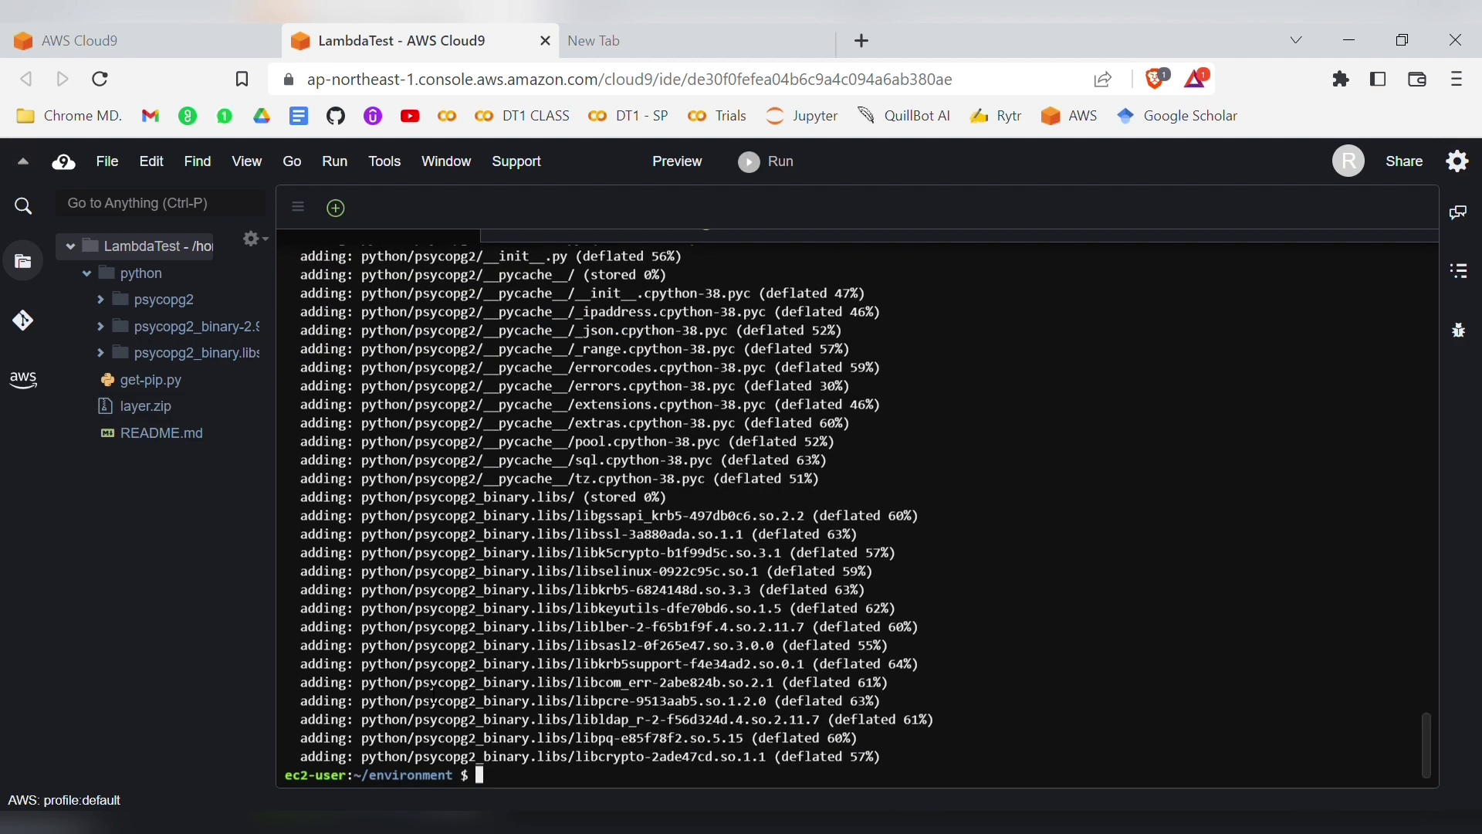
Step: Download layer.zip from the environment's file tree to the local computer
{"action": "right_click", "coordinate": [135, 410]}
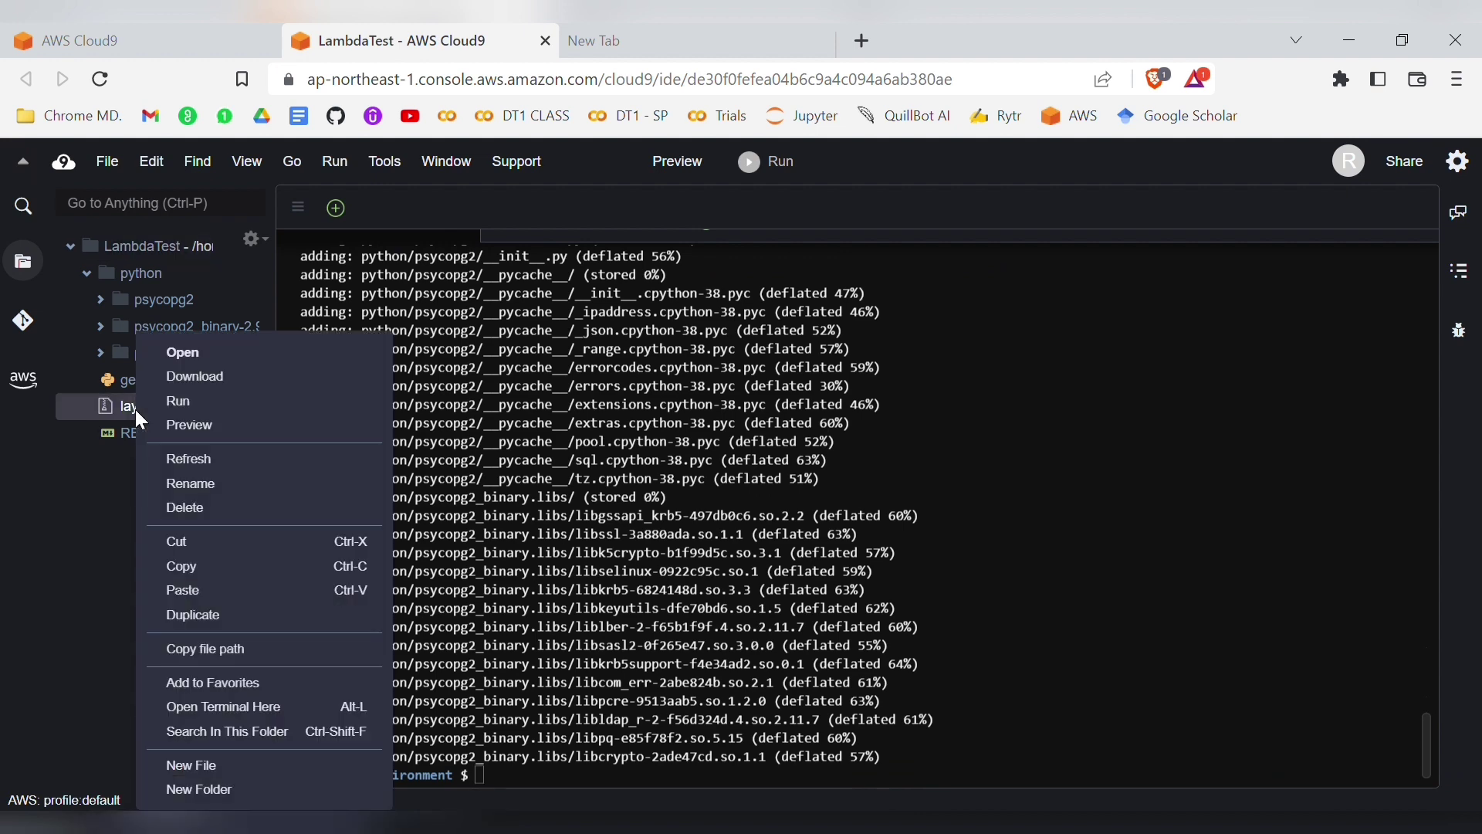
{"action": "left_click", "coordinate": [194, 379]}
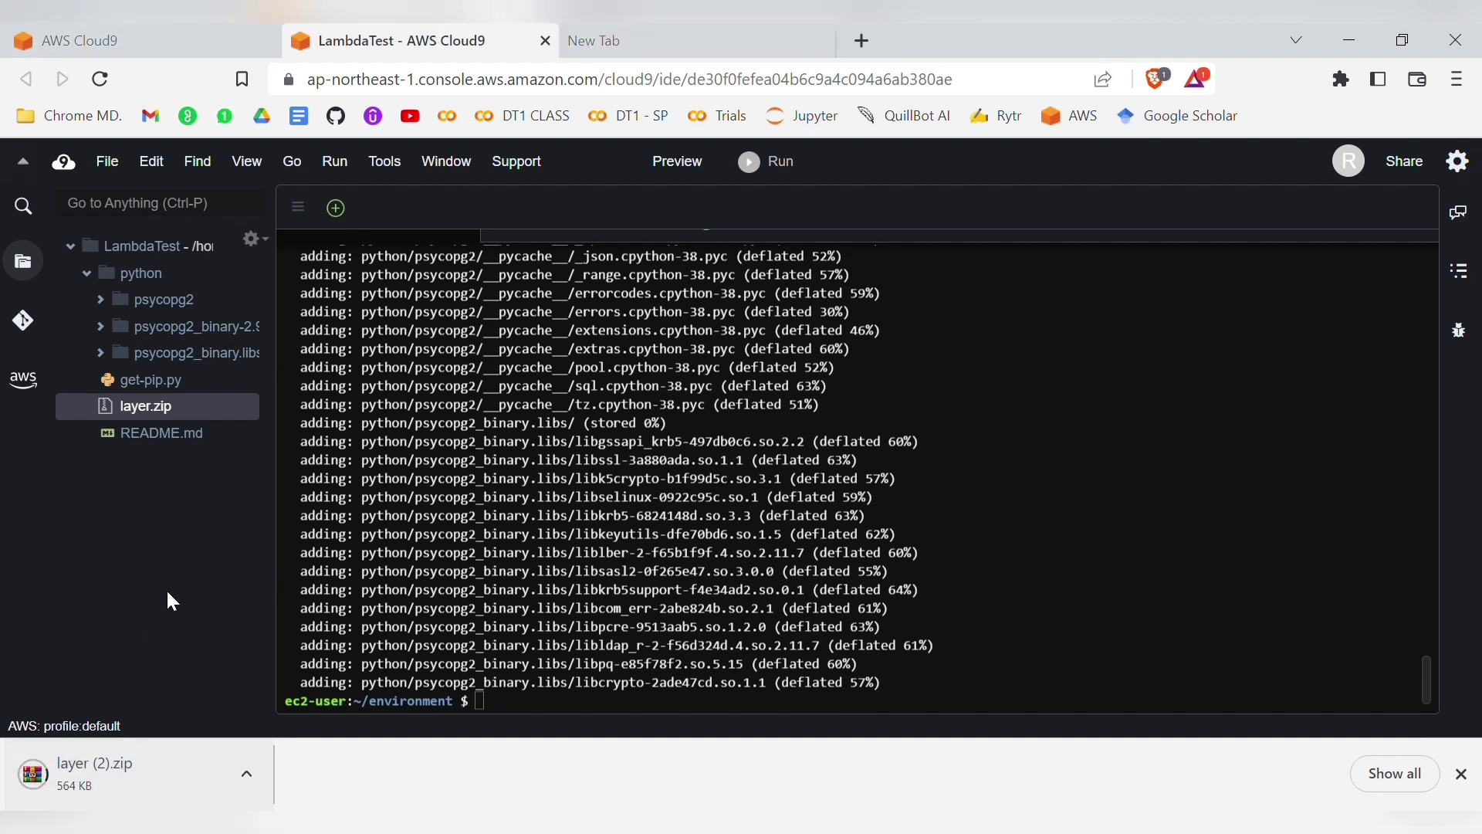
Step: Publish the archive with "aws lambda publish-layer-version --layer-name LambdaCheck --zip-file fileb://layer.zip --compatible-runtimes python3.8 --region ap-northeast-1"
{"action": "left_click", "coordinate": [492, 710]}
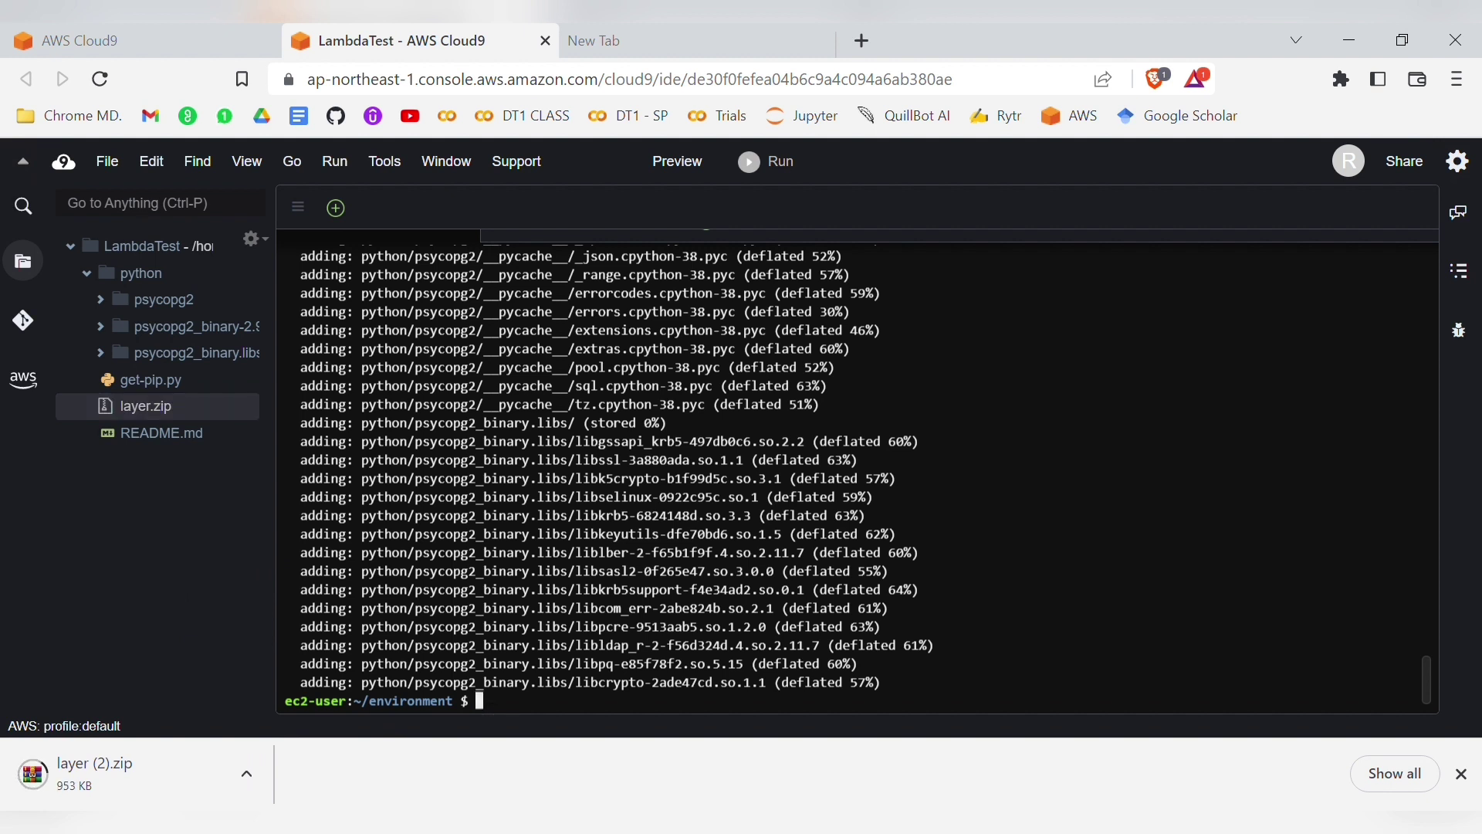
{"action": "left_click", "coordinate": [451, 740]}
{"action": "type", "text": "aws lambda publish-layer-version --layer-name LambdaCheck --zip-file fileb://layer.zip --compatible-runtimes python3.8 --region ap-northeast-1"}
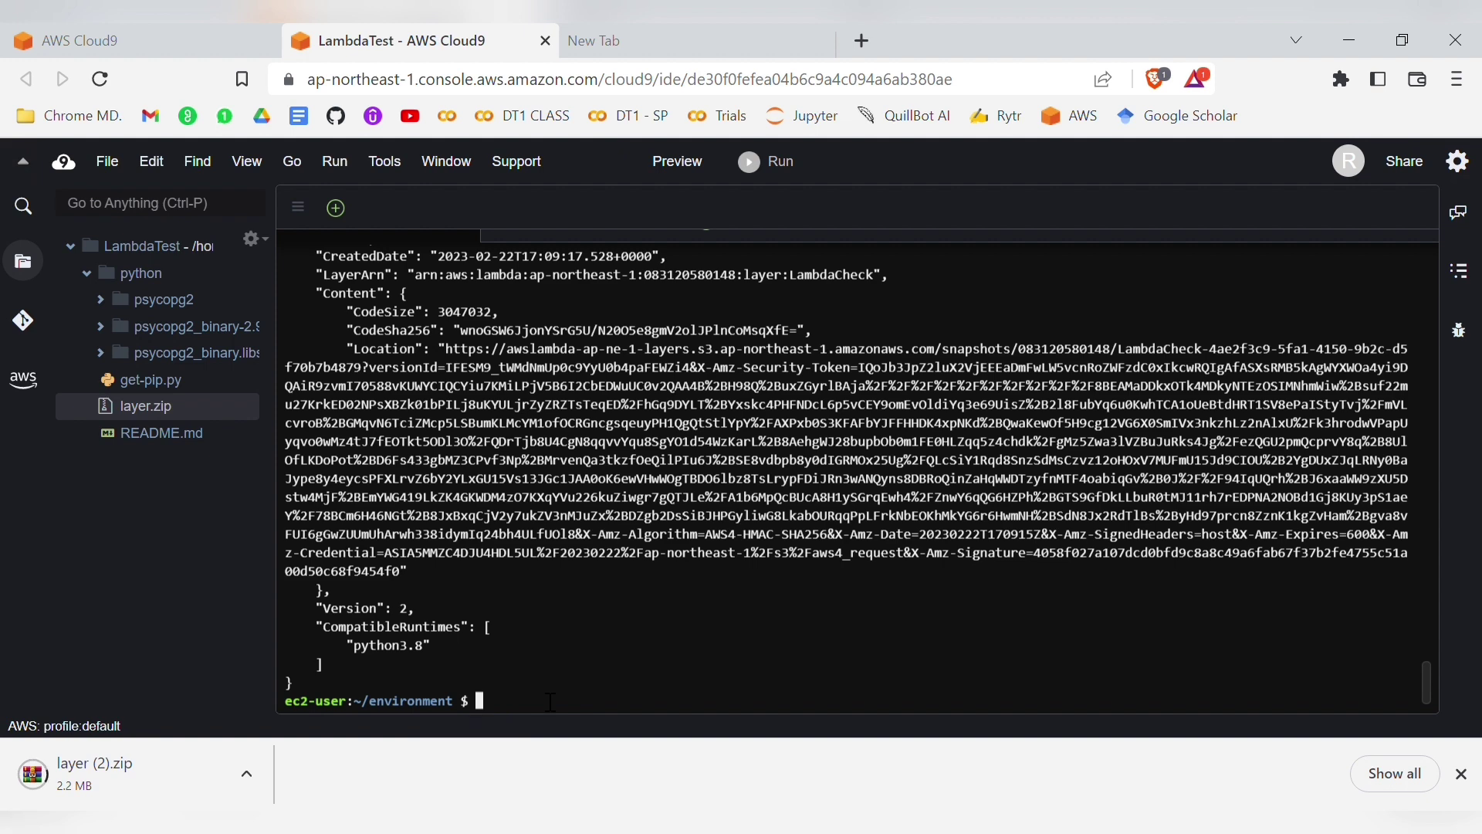
Step: Examine the executed publish-layer-version command, its layer name argument, and the version number in its output
{"action": "scroll", "coordinate": [551, 702], "scroll_direction": "up", "scroll_amount": 5}
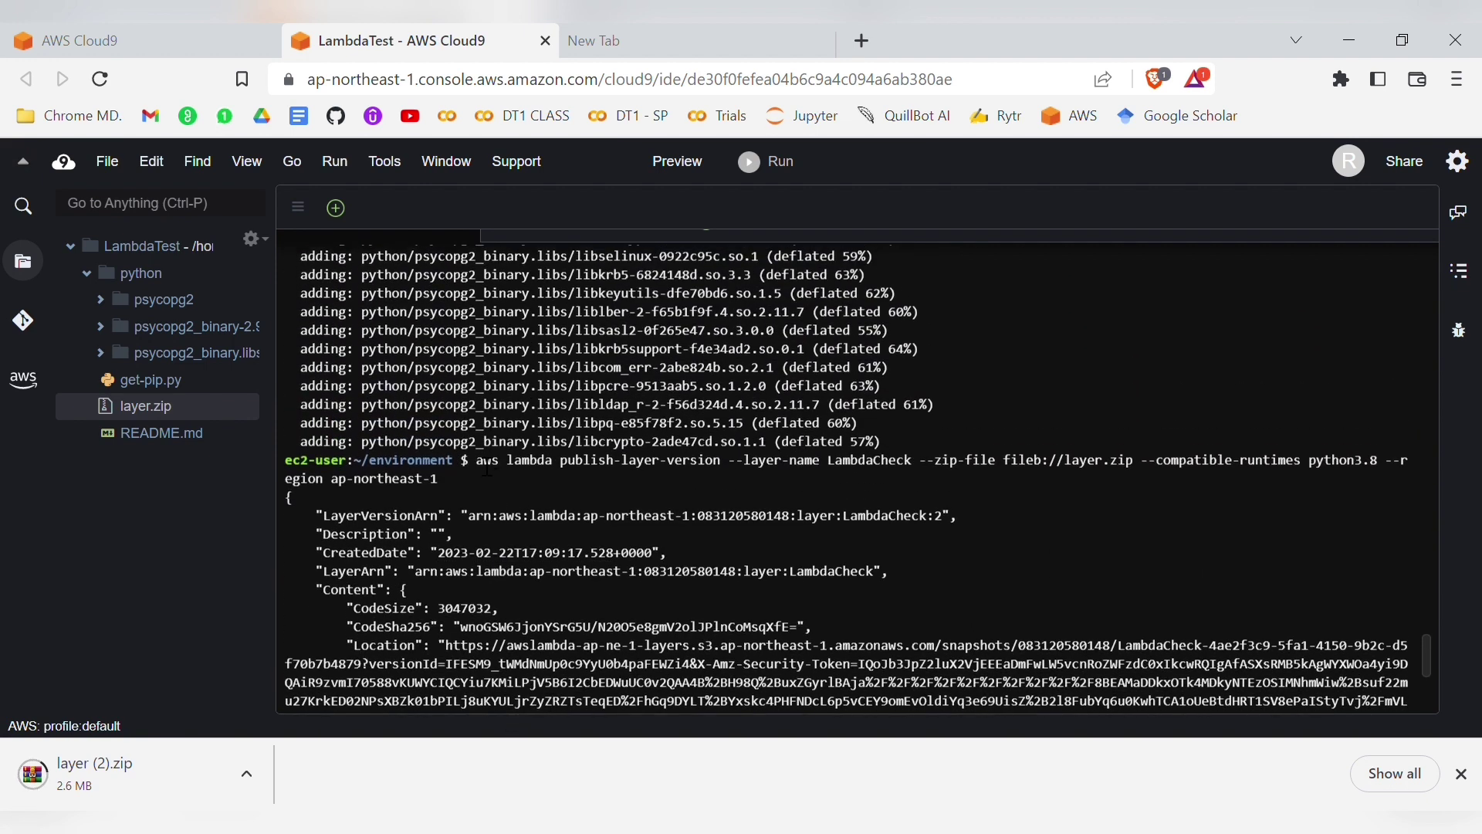
{"action": "left_click_drag", "start_coordinate": [487, 469], "coordinate": [735, 474]}
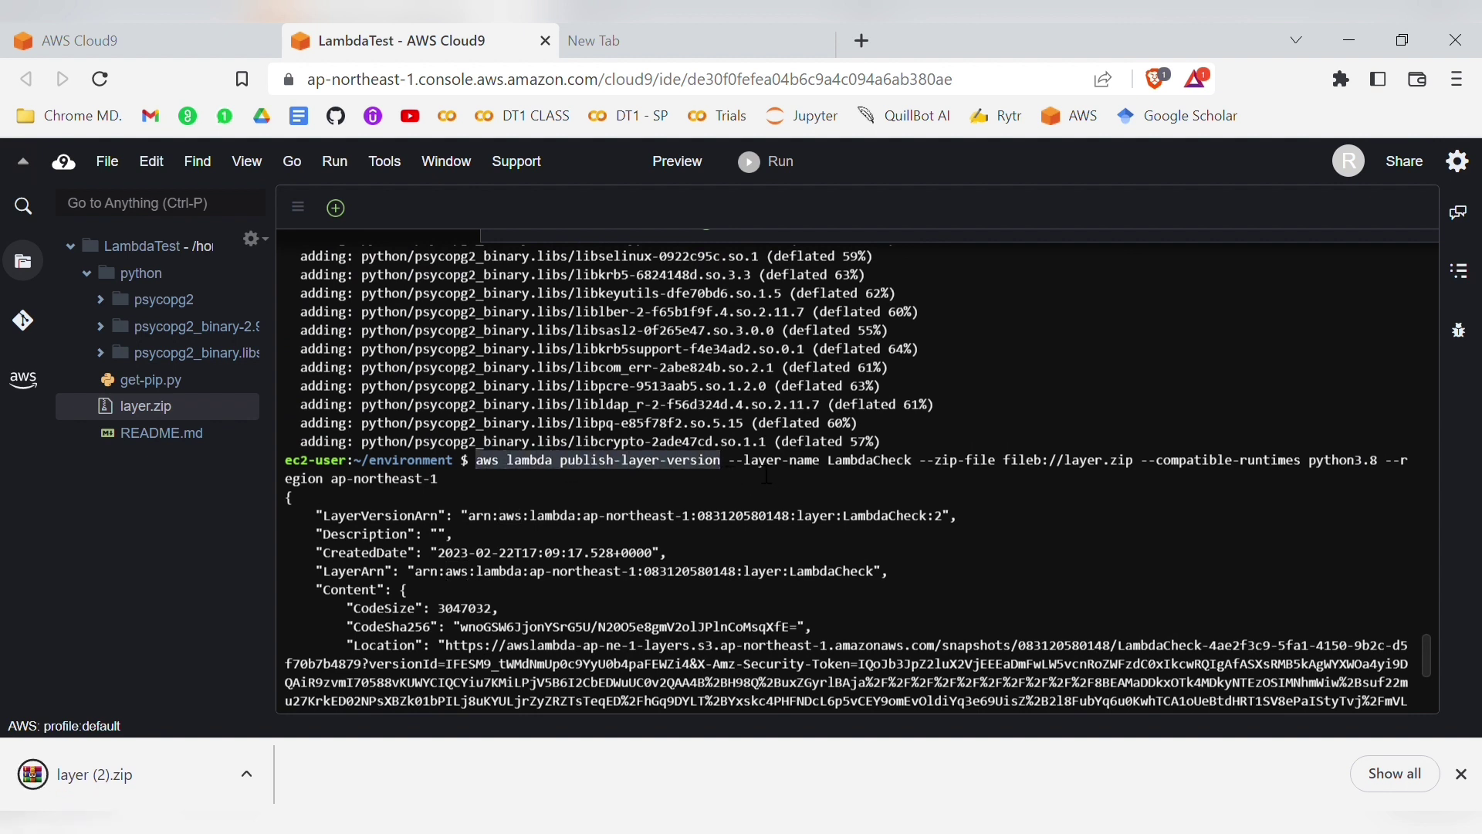
{"action": "double_click", "coordinate": [761, 462]}
{"action": "left_click", "coordinate": [817, 463], "text": "shift"}
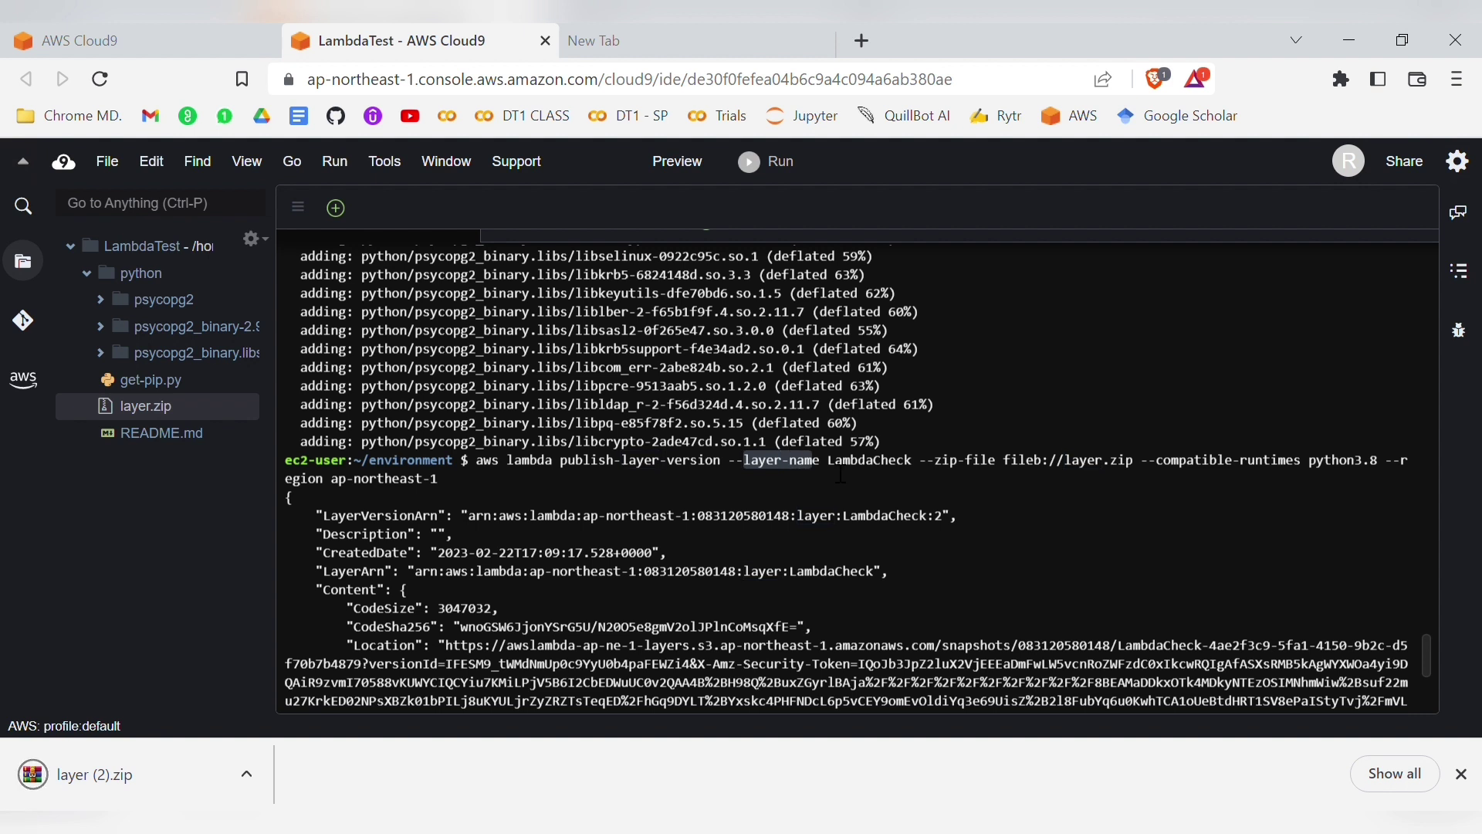
{"action": "left_click_drag", "start_coordinate": [828, 473], "coordinate": [924, 474]}
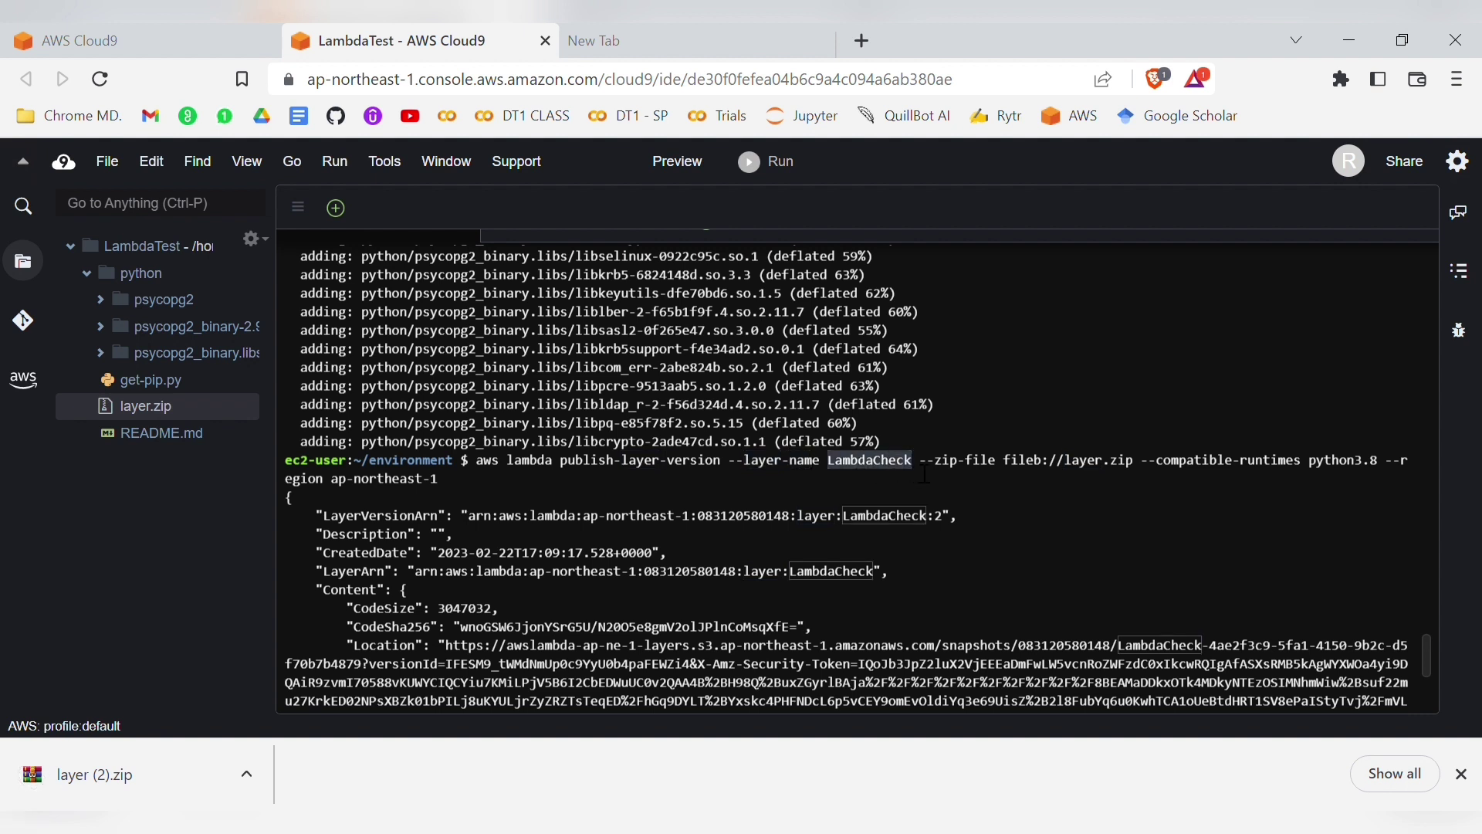
{"action": "left_click", "coordinate": [925, 474]}
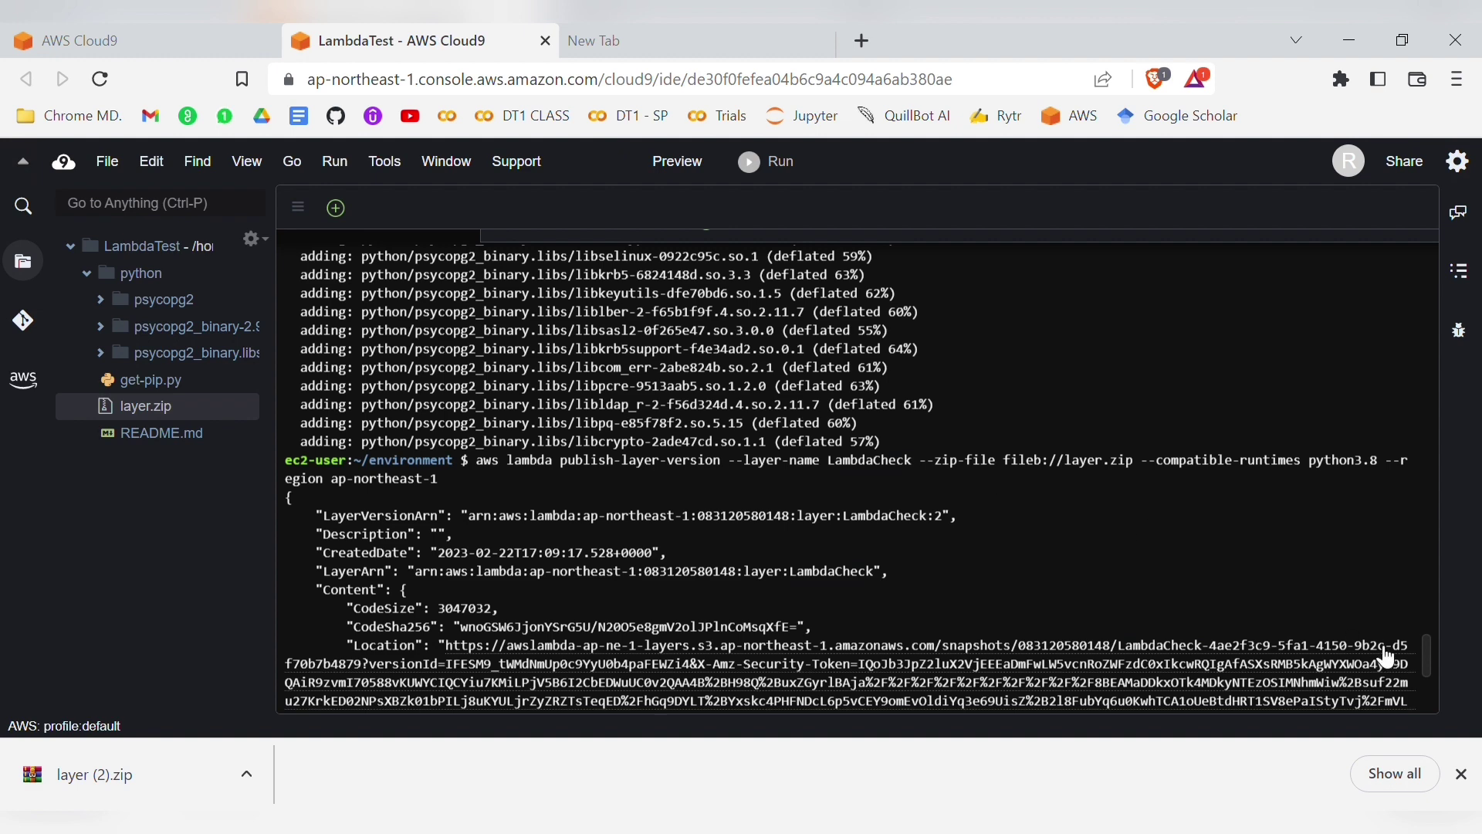
{"action": "scroll", "coordinate": [1425, 680], "scroll_direction": "down", "scroll_amount": 5}
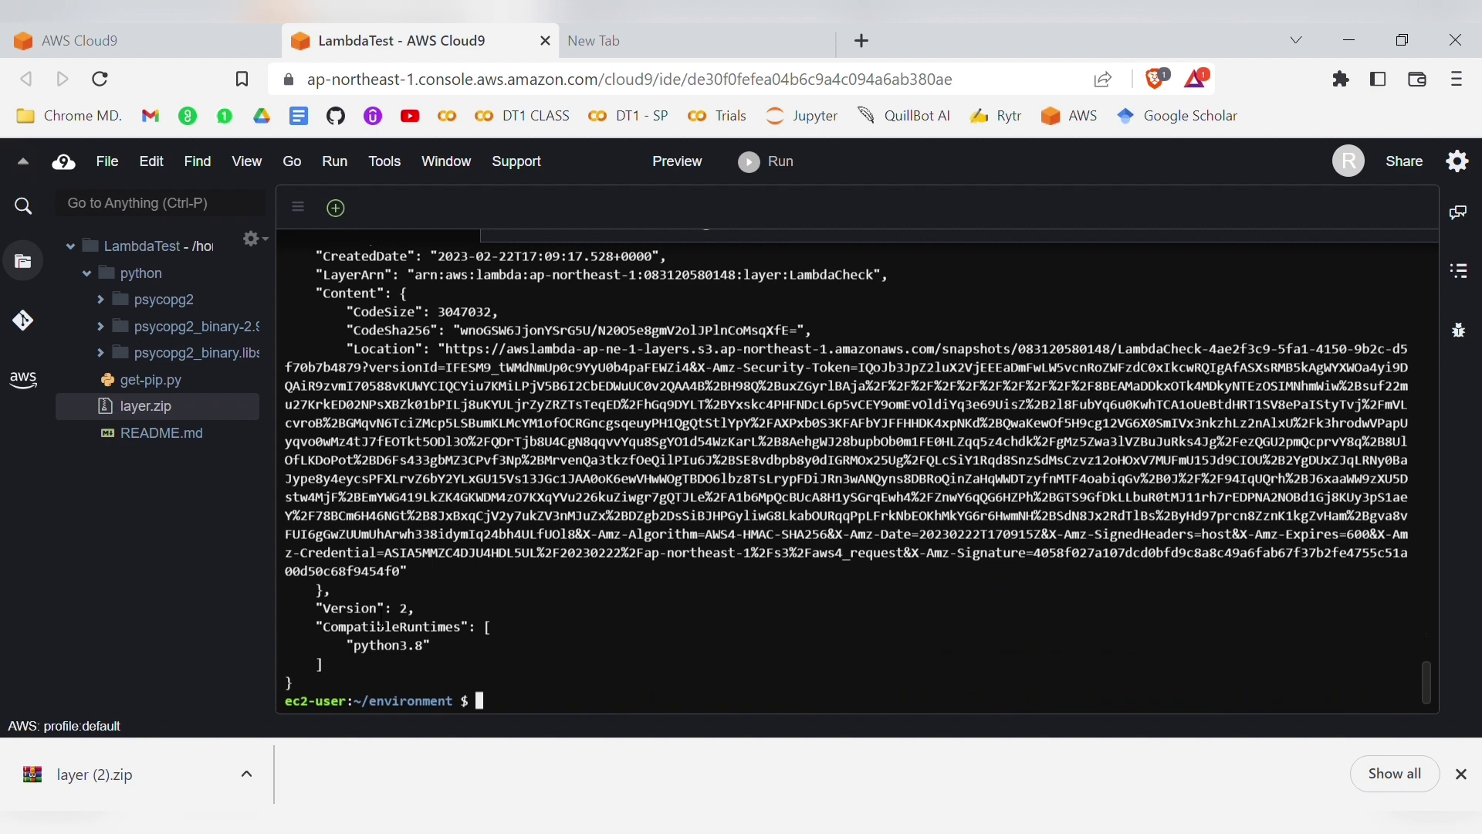
{"action": "left_click_drag", "start_coordinate": [399, 608], "coordinate": [435, 610]}
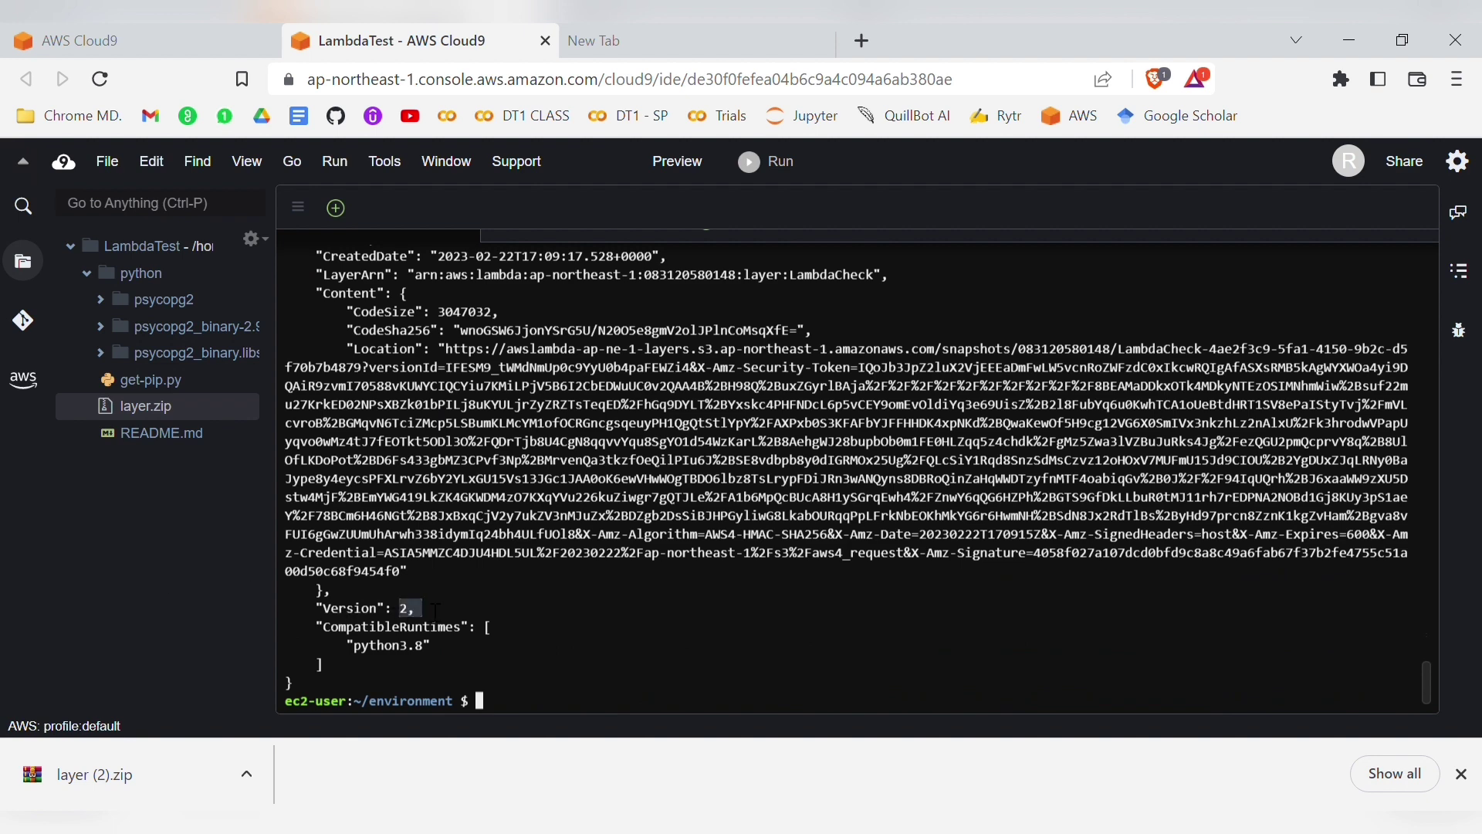
Step: Enter the layer publishing command again at the prompt and change its layer name to LambdaTest without running it
{"action": "left_click", "coordinate": [484, 704]}
{"action": "type", "text": "aws lambda publish-layer-version --layer-name LambdaCheck --zip-file fileb://layer.zip --compatible-runtimes python3.8 --region ap-northeast-1"}
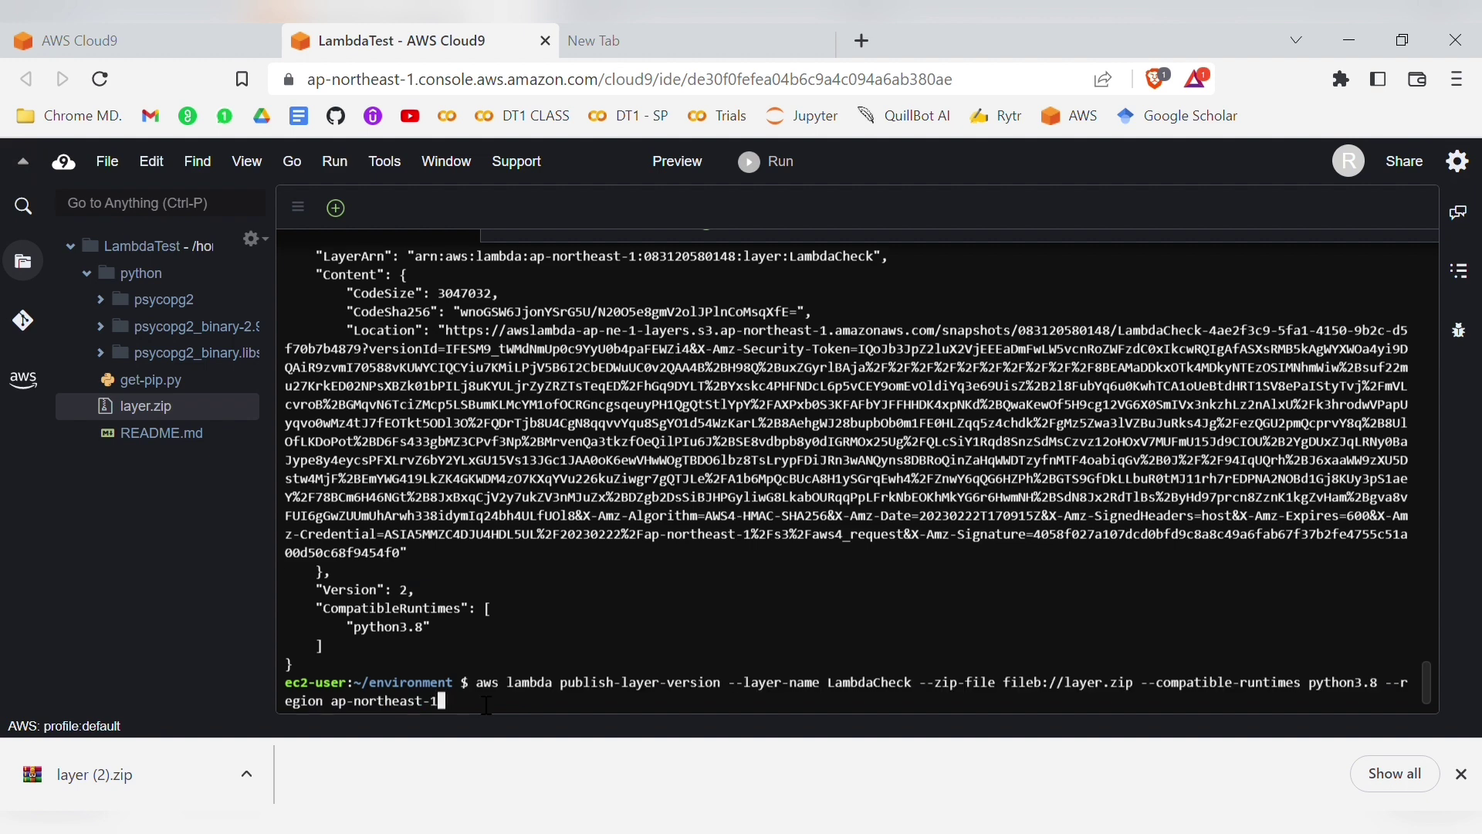
{"action": "key", "text": "Left"}
{"action": "key", "text": "Left"}
{"action": "key", "text": "Left"}
{"action": "key", "text": "Left"}
{"action": "key", "text": "Left"}
{"action": "key", "text": "Left"}
{"action": "key", "text": "Left"}
{"action": "key", "text": "Left"}
{"action": "key", "text": "Left"}
{"action": "key", "text": "Left"}
{"action": "key", "text": "Left"}
{"action": "key", "text": "Left"}
{"action": "key", "text": "Left"}
{"action": "key", "text": "Left"}
{"action": "key", "text": "Left"}
{"action": "key", "text": "Left"}
{"action": "key", "text": "Left"}
{"action": "key", "text": "Left"}
{"action": "key", "text": "Left"}
{"action": "key", "text": "Left"}
{"action": "key", "text": "Left"}
{"action": "key", "text": "Left"}
{"action": "key", "text": "Left"}
{"action": "key", "text": "Left"}
{"action": "key", "text": "Left"}
{"action": "key", "text": "Left"}
{"action": "key", "text": "Left"}
{"action": "key", "text": "Left"}
{"action": "key", "text": "Left"}
{"action": "key", "text": "Left"}
{"action": "key", "text": "Left"}
{"action": "key", "text": "Left"}
{"action": "key", "text": "Left"}
{"action": "key", "text": "Left"}
{"action": "key", "text": "Left"}
{"action": "key", "text": "Left"}
{"action": "key", "text": "Left"}
{"action": "key", "text": "Left"}
{"action": "key", "text": "Left"}
{"action": "key", "text": "Left"}
{"action": "key", "text": "Left"}
{"action": "key", "text": "Left"}
{"action": "key", "text": "Left"}
{"action": "key", "text": "Left"}
{"action": "key", "text": "Left"}
{"action": "key", "text": "Left"}
{"action": "key", "text": "Left"}
{"action": "key", "text": "Left"}
{"action": "key", "text": "Left"}
{"action": "key", "text": "Left"}
{"action": "key", "text": "Left"}
{"action": "key", "text": "Left"}
{"action": "key", "text": "Left"}
{"action": "key", "text": "Left"}
{"action": "key", "text": "Left"}
{"action": "key", "text": "Left"}
{"action": "key", "text": "Left"}
{"action": "key", "text": "Left"}
{"action": "key", "text": "Left"}
{"action": "key", "text": "Left"}
{"action": "key", "text": "Left"}
{"action": "key", "text": "Left"}
{"action": "key", "text": "Left"}
{"action": "key", "text": "Left"}
{"action": "key", "text": "Left"}
{"action": "key", "text": "Left"}
{"action": "key", "text": "Left"}
{"action": "key", "text": "Left"}
{"action": "key", "text": "Left"}
{"action": "key", "text": "Left"}
{"action": "key", "text": "Left"}
{"action": "key", "text": "Left"}
{"action": "key", "text": "Left"}
{"action": "key", "text": "Left"}
{"action": "key", "text": "Left"}
{"action": "key", "text": "Right"}
{"action": "key", "text": "BackSpace"}
{"action": "key", "text": "BackSpace"}
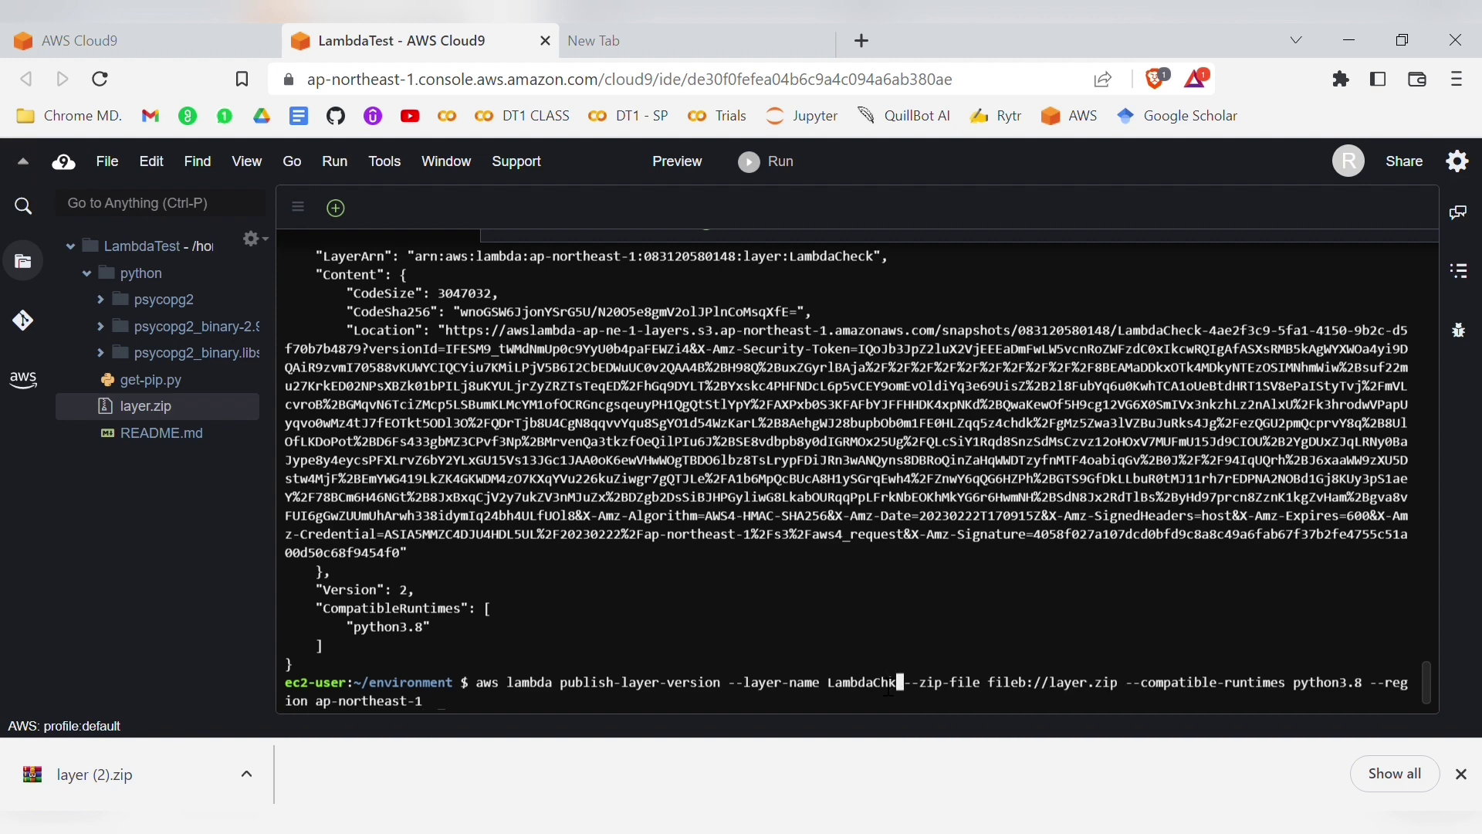
{"action": "key", "text": "BackSpace"}
{"action": "key", "text": "BackSpace"}
{"action": "key", "text": "BackSpace"}
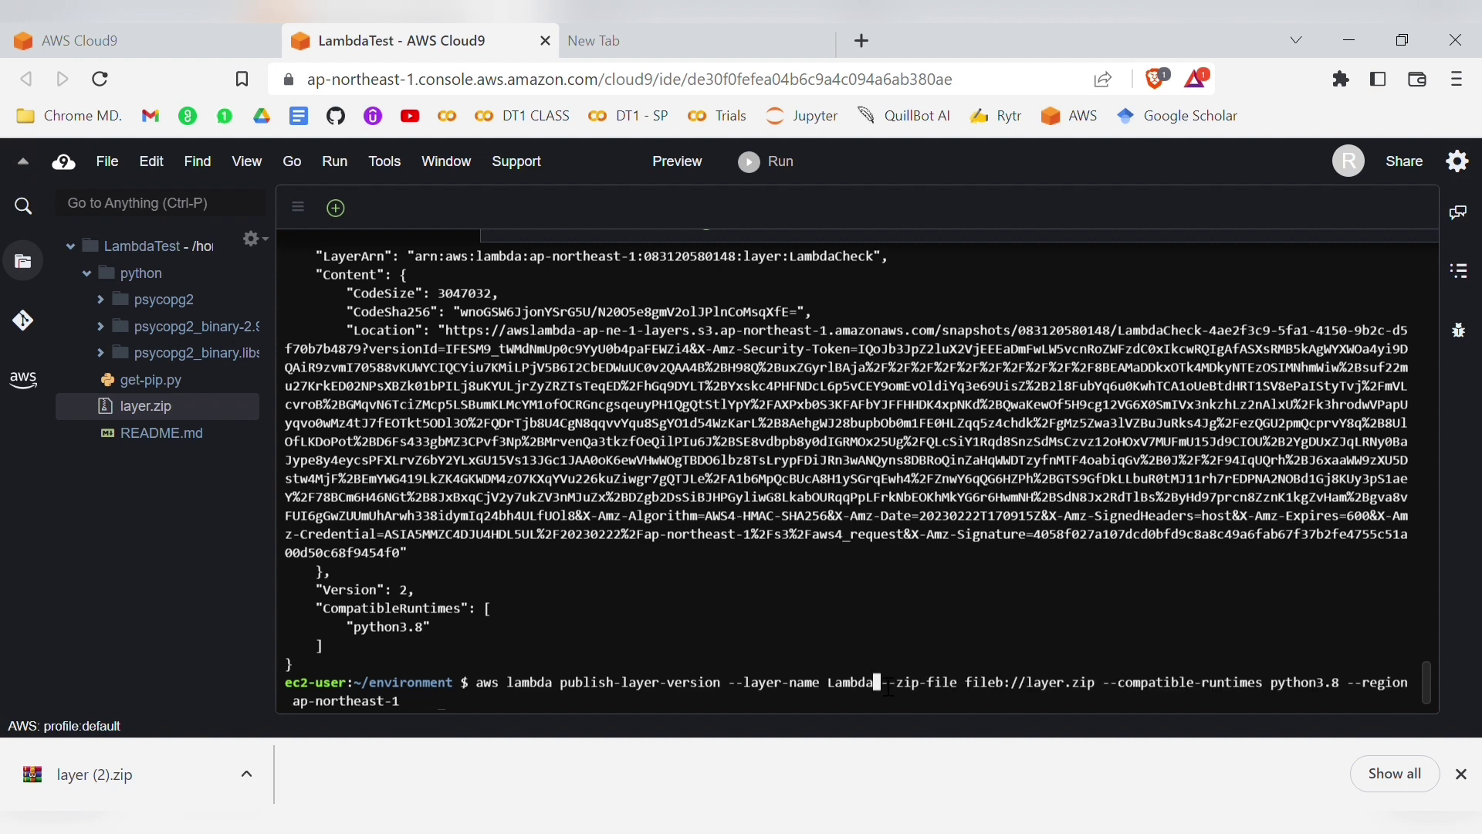
{"action": "type", "text": "Test"}
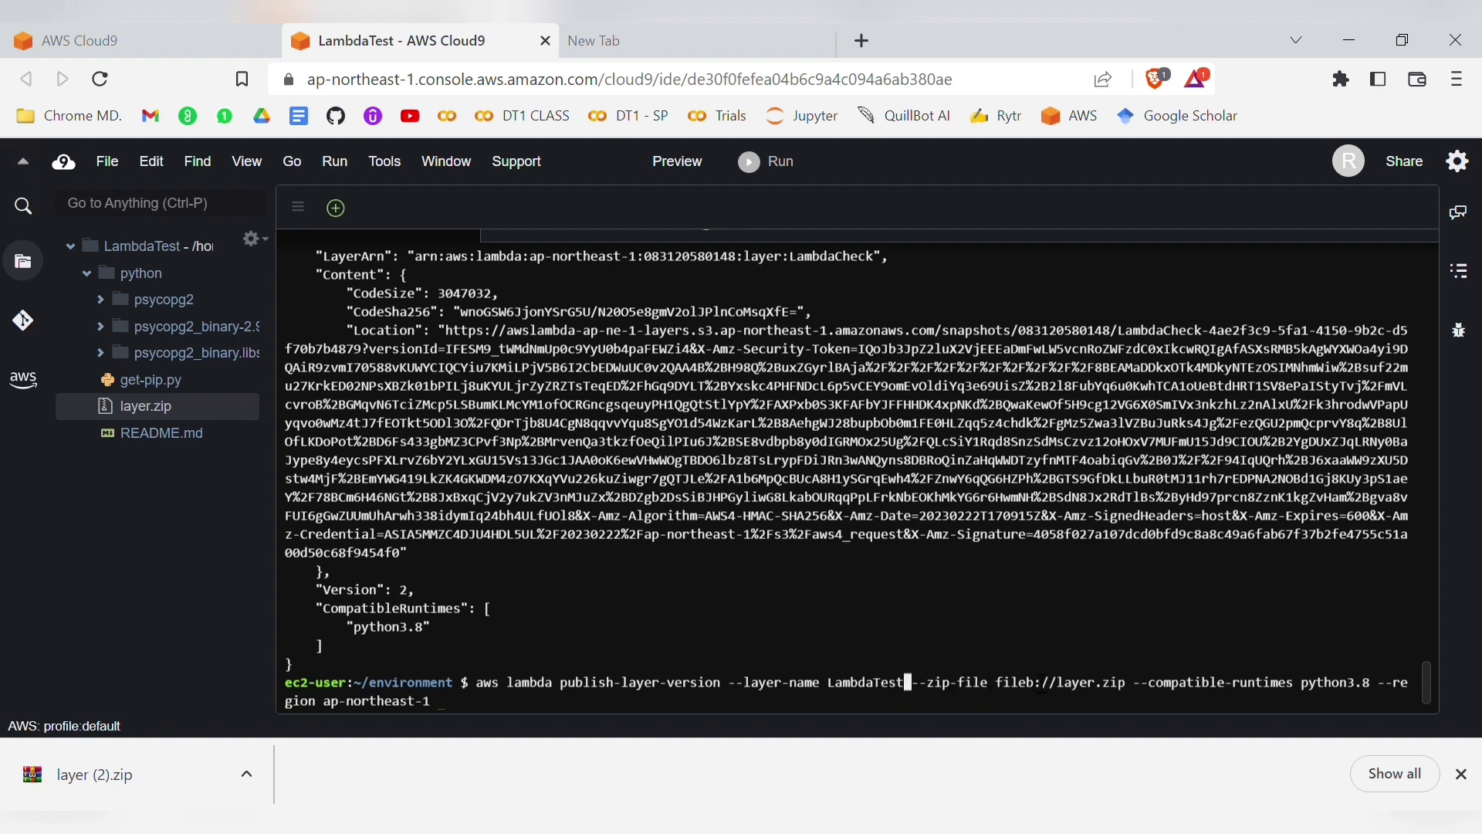
Step: Check the command's --zip-file argument against the layer.zip archive in the file tree
{"action": "key", "text": "Right"}
{"action": "key", "text": "Right"}
{"action": "key", "text": "Right"}
{"action": "key", "text": "Right"}
{"action": "key", "text": "Right"}
{"action": "key", "text": "Right"}
{"action": "key", "text": "Right"}
{"action": "key", "text": "Right"}
{"action": "key", "text": "Right"}
{"action": "key", "text": "Right"}
{"action": "key", "text": "Right"}
{"action": "key", "text": "Right"}
{"action": "key", "text": "Right"}
{"action": "key", "text": "Right"}
{"action": "key", "text": "Right"}
{"action": "key", "text": "Right"}
{"action": "key", "text": "Right"}
{"action": "key", "text": "Right"}
{"action": "key", "text": "Right"}
{"action": "key", "text": "Right"}
{"action": "key", "text": "Right"}
{"action": "key", "text": "Right"}
{"action": "key", "text": "Right"}
{"action": "key", "text": "Right"}
{"action": "key", "text": "Right"}
{"action": "key", "text": "Right"}
{"action": "key", "text": "Right"}
{"action": "key", "text": "Right"}
{"action": "key", "text": "Right"}
{"action": "left_click", "coordinate": [177, 410]}
{"action": "right_click", "coordinate": [178, 416]}
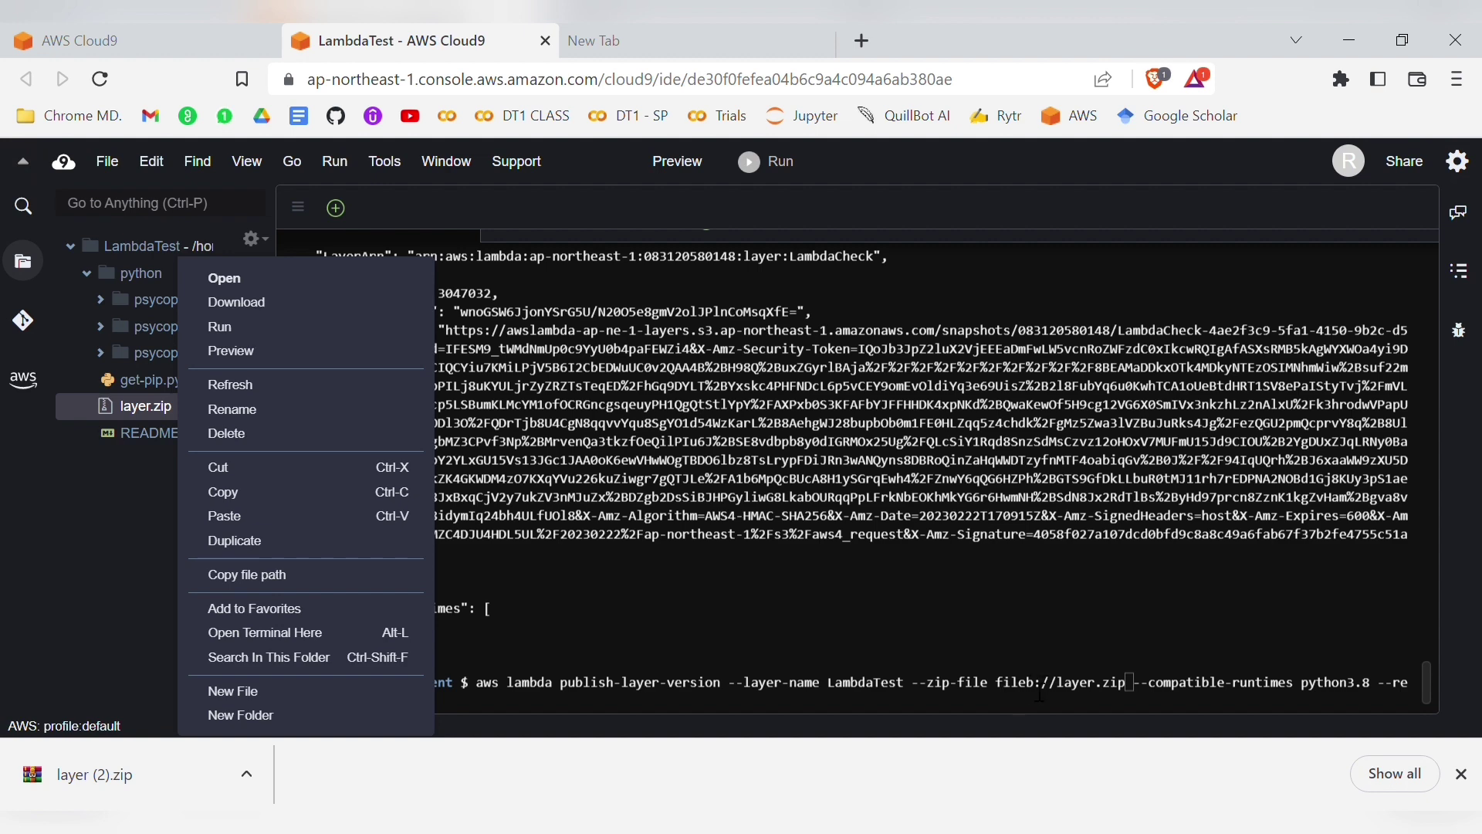
{"action": "left_click", "coordinate": [1039, 695]}
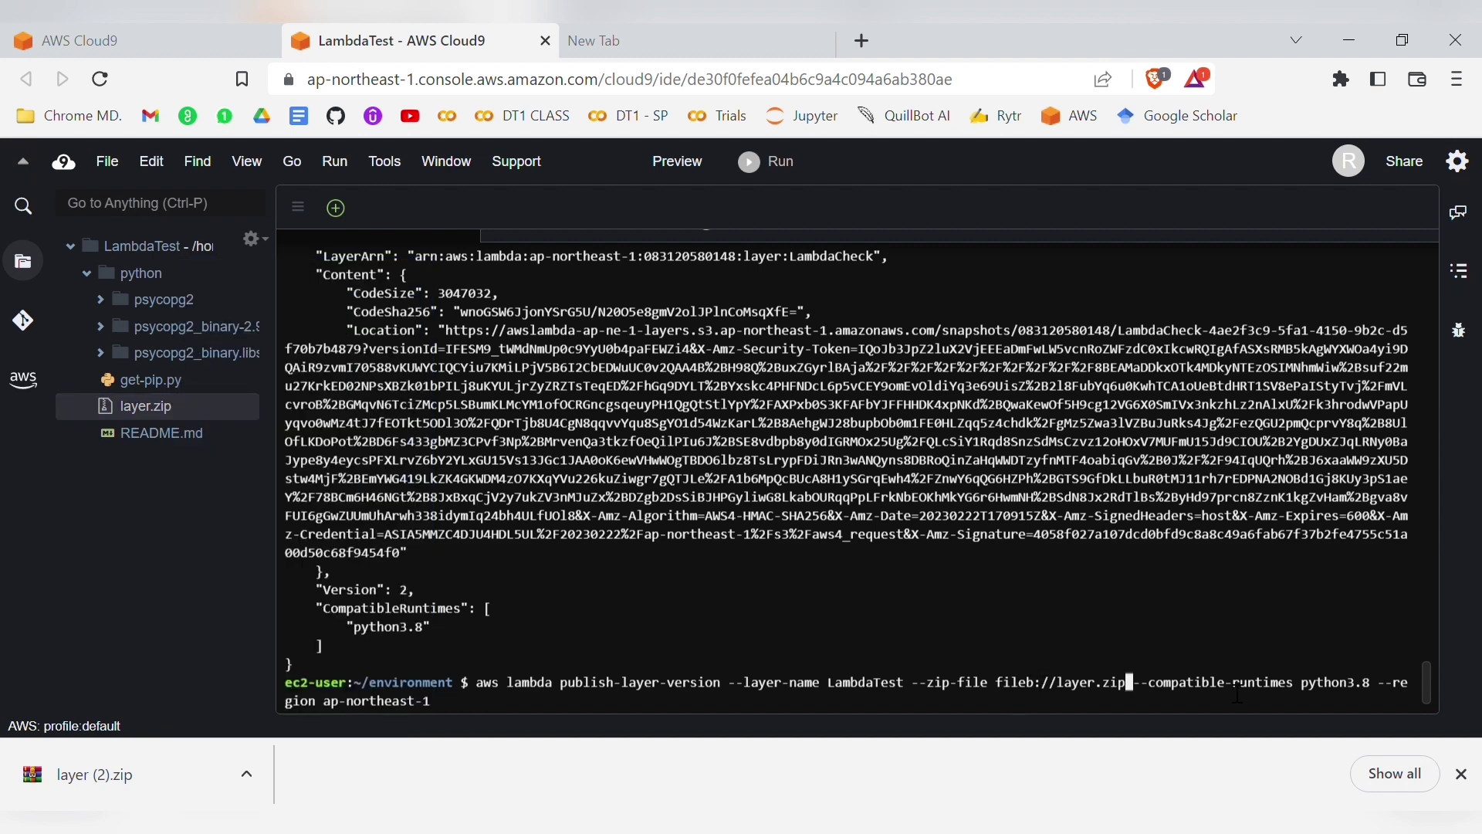
Step: Check the command's --region argument against the region list in the AWS Management Console, then return to the LambdaTest Cloud9 environment
{"action": "key", "text": "Right"}
{"action": "key", "text": "Right"}
{"action": "key", "text": "Right"}
{"action": "key", "text": "Right"}
{"action": "key", "text": "Right"}
{"action": "key", "text": "Right"}
{"action": "key", "text": "Right"}
{"action": "key", "text": "Right"}
{"action": "key", "text": "Right"}
{"action": "key", "text": "Right"}
{"action": "key", "text": "Right"}
{"action": "key", "text": "Right"}
{"action": "key", "text": "Right"}
{"action": "key", "text": "Right"}
{"action": "key", "text": "Right"}
{"action": "key", "text": "Right"}
{"action": "key", "text": "Right"}
{"action": "key", "text": "Right"}
{"action": "key", "text": "Right"}
{"action": "key", "text": "Right"}
{"action": "key", "text": "Right"}
{"action": "key", "text": "Right"}
{"action": "key", "text": "Right"}
{"action": "key", "text": "Right"}
{"action": "key", "text": "Right"}
{"action": "key", "text": "Right"}
{"action": "key", "text": "Right"}
{"action": "left_click", "coordinate": [665, 32]}
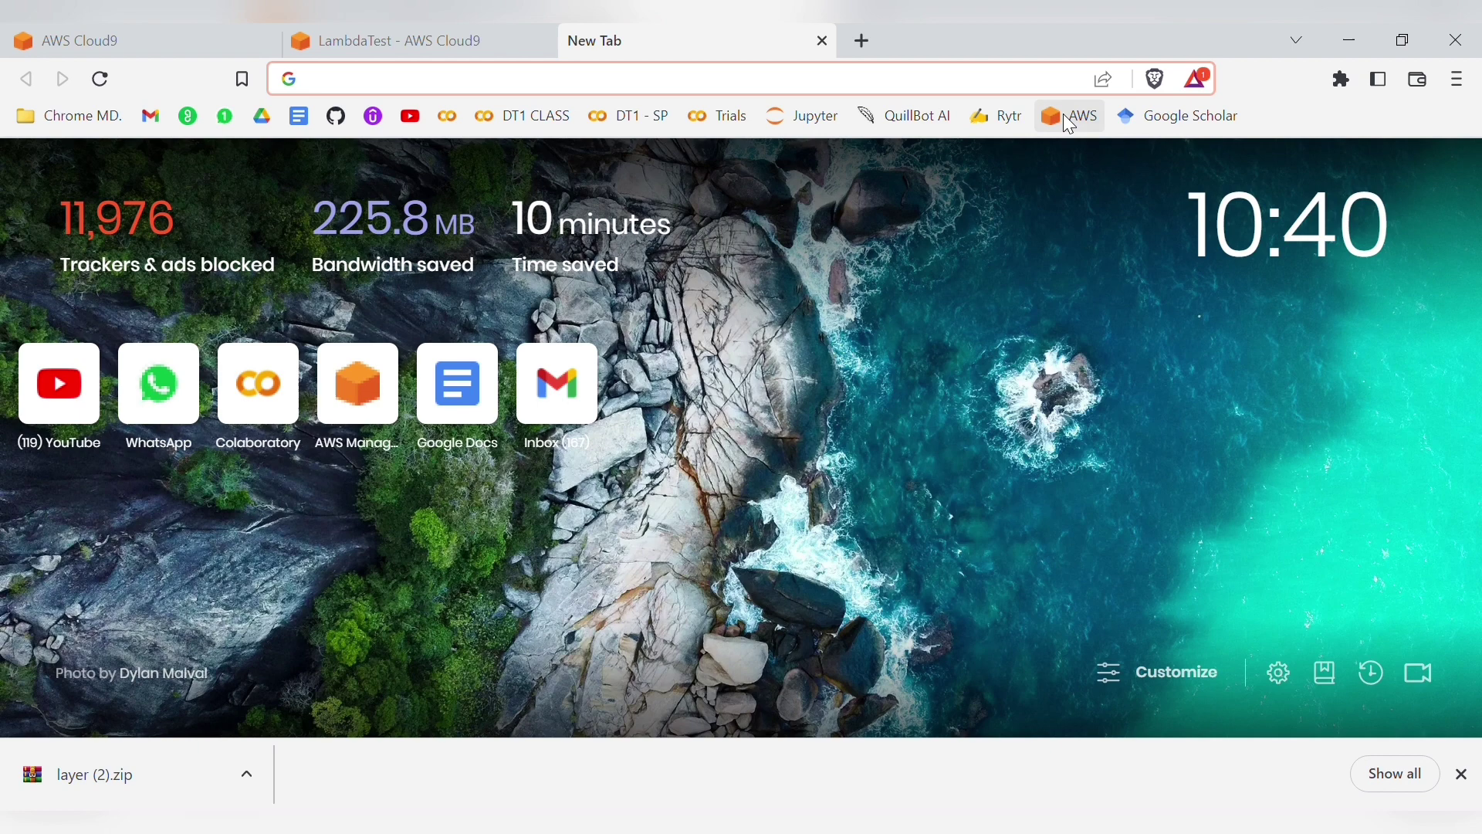
{"action": "left_click", "coordinate": [1065, 116]}
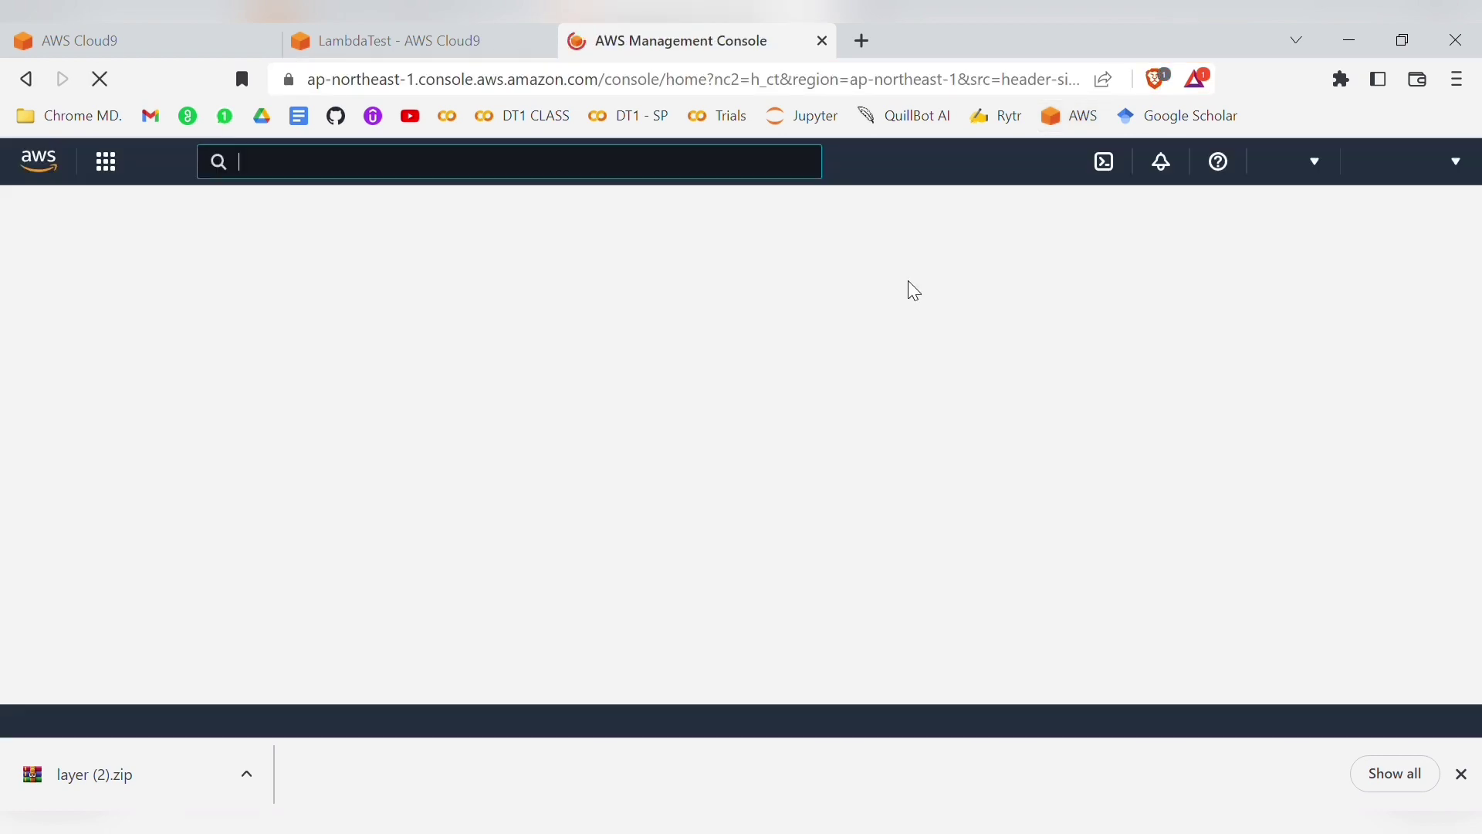
{"action": "left_click", "coordinate": [1317, 179]}
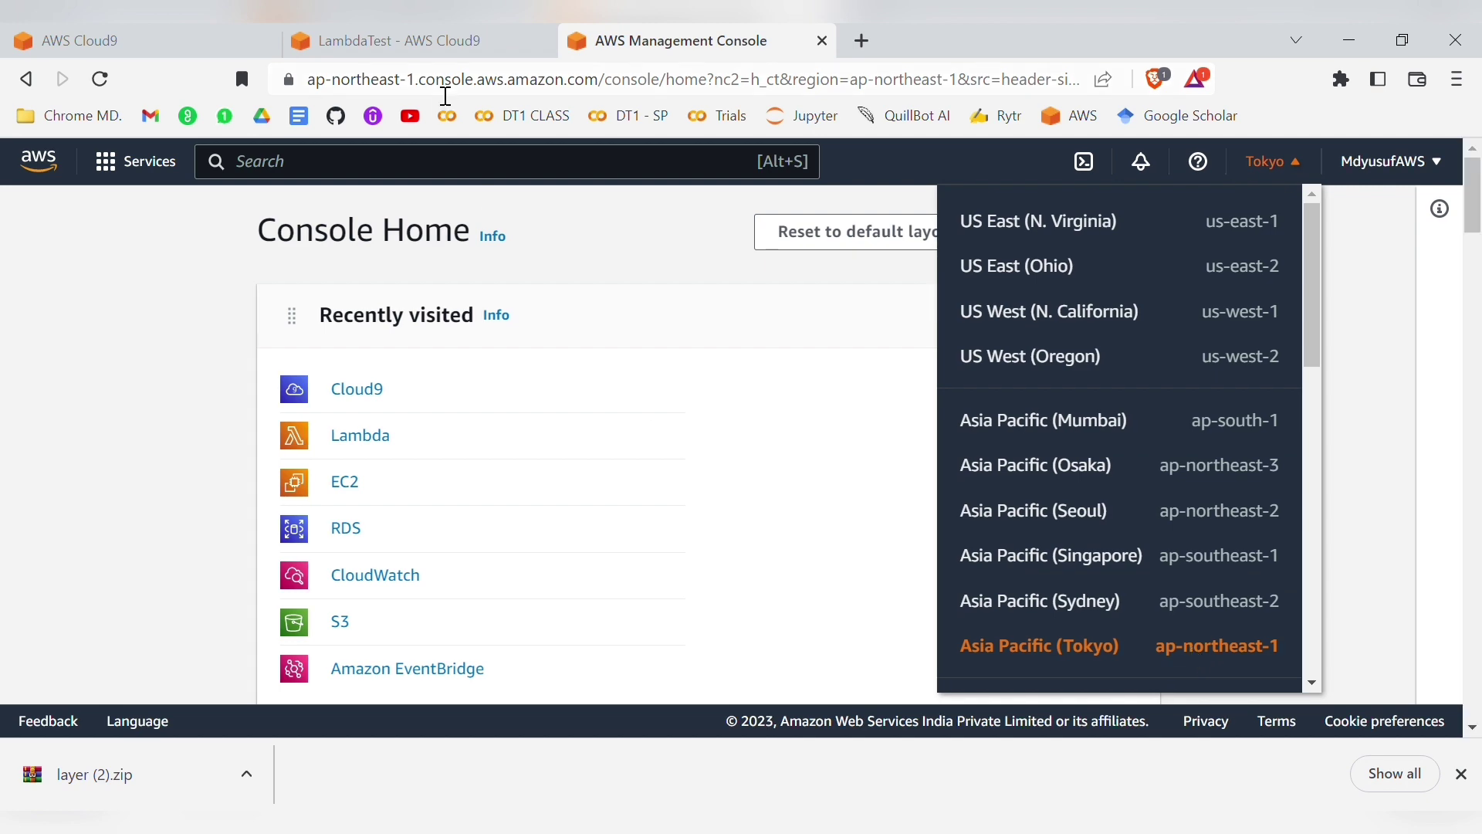
{"action": "left_click", "coordinate": [382, 35]}
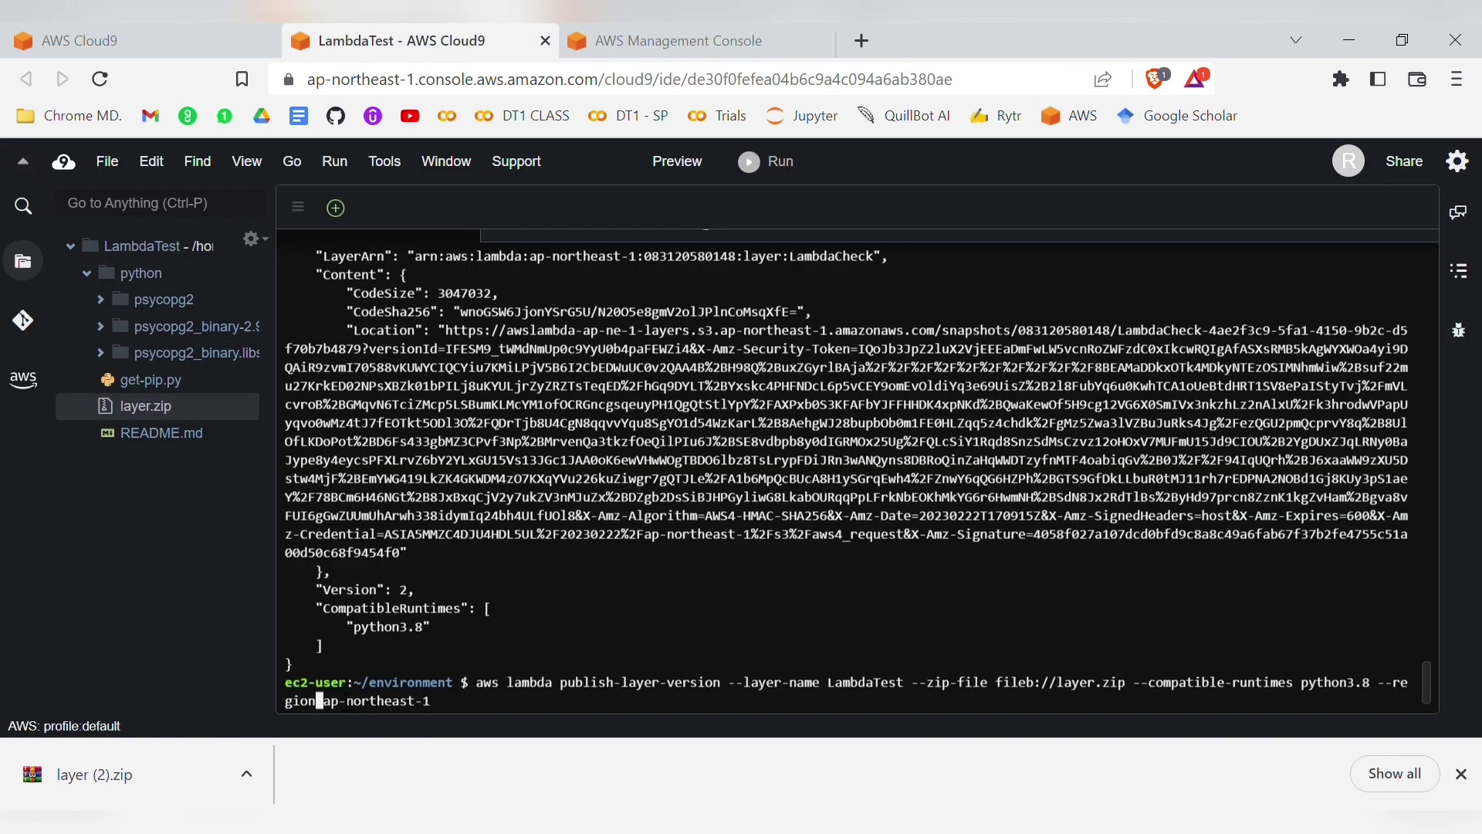
Step: Run the publish-layer-version command for the LambdaTest layer with python3.8 in ap-northeast-1, then review its output
{"action": "key", "text": "Right"}
{"action": "key", "text": "Right"}
{"action": "key", "text": "Right"}
{"action": "key", "text": "Right"}
{"action": "key", "text": "Right"}
{"action": "key", "text": "Right"}
{"action": "key", "text": "Right"}
{"action": "key", "text": "Right"}
{"action": "key", "text": "Right"}
{"action": "key", "text": "Right"}
{"action": "key", "text": "Right"}
{"action": "key", "text": "Right"}
{"action": "key", "text": "Right"}
{"action": "key", "text": "Right"}
{"action": "key", "text": "Right"}
{"action": "key", "text": "Return"}
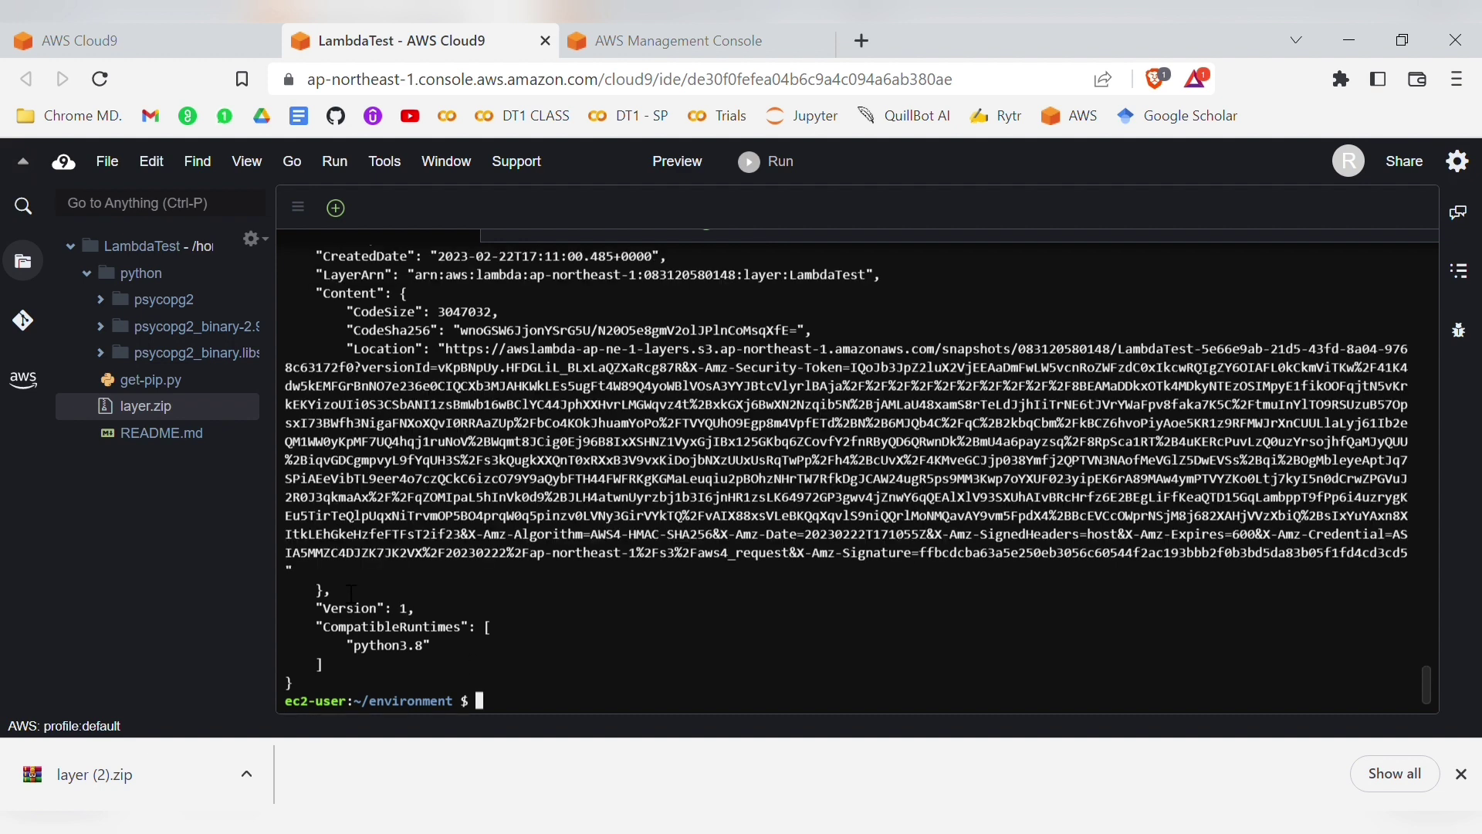
{"action": "scroll", "coordinate": [487, 599], "scroll_direction": "up", "scroll_amount": 2}
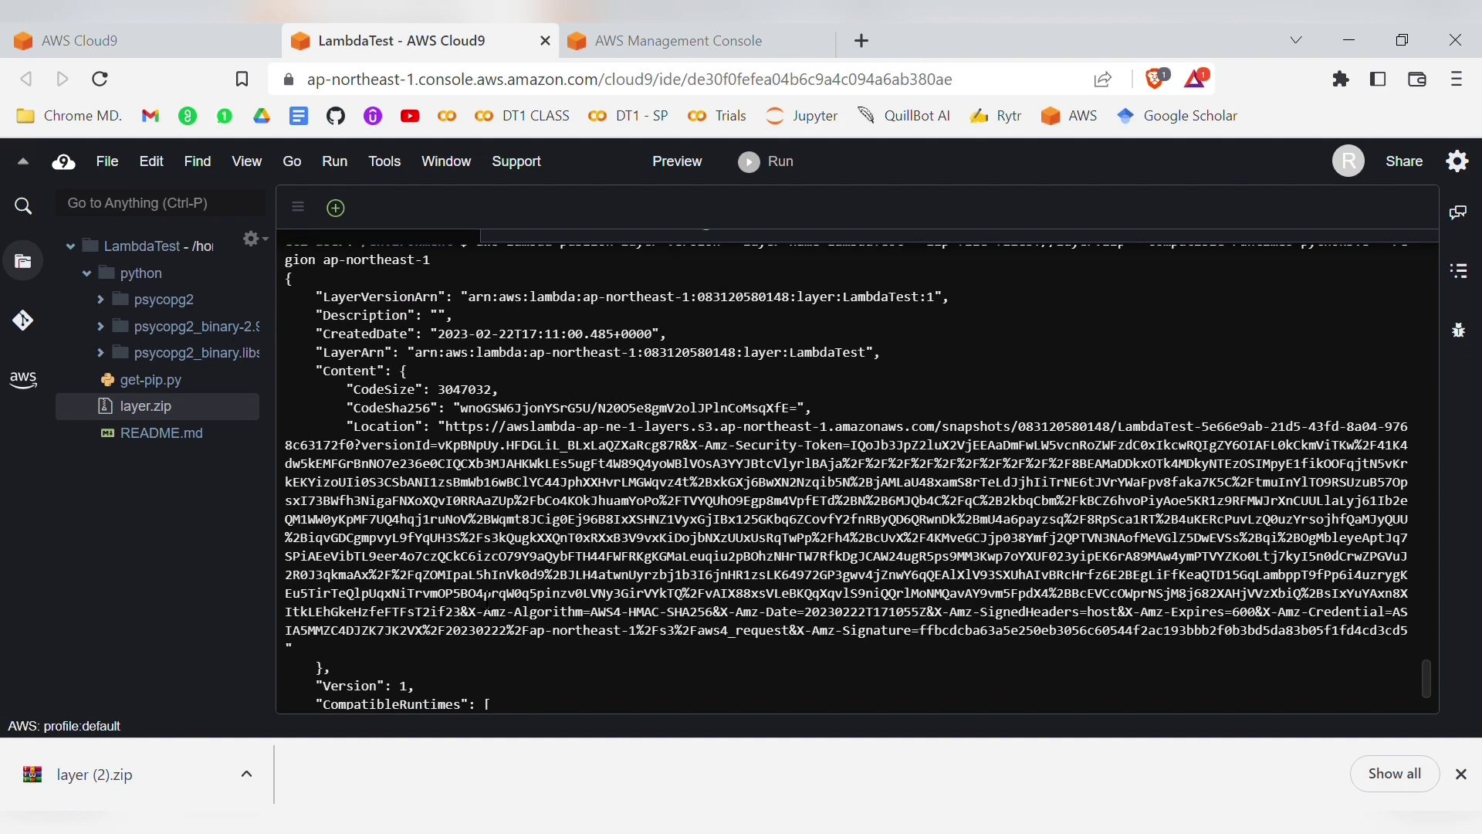
{"action": "scroll", "coordinate": [485, 602], "scroll_direction": "down", "scroll_amount": 1}
{"action": "scroll", "coordinate": [395, 638], "scroll_direction": "down", "scroll_amount": 1}
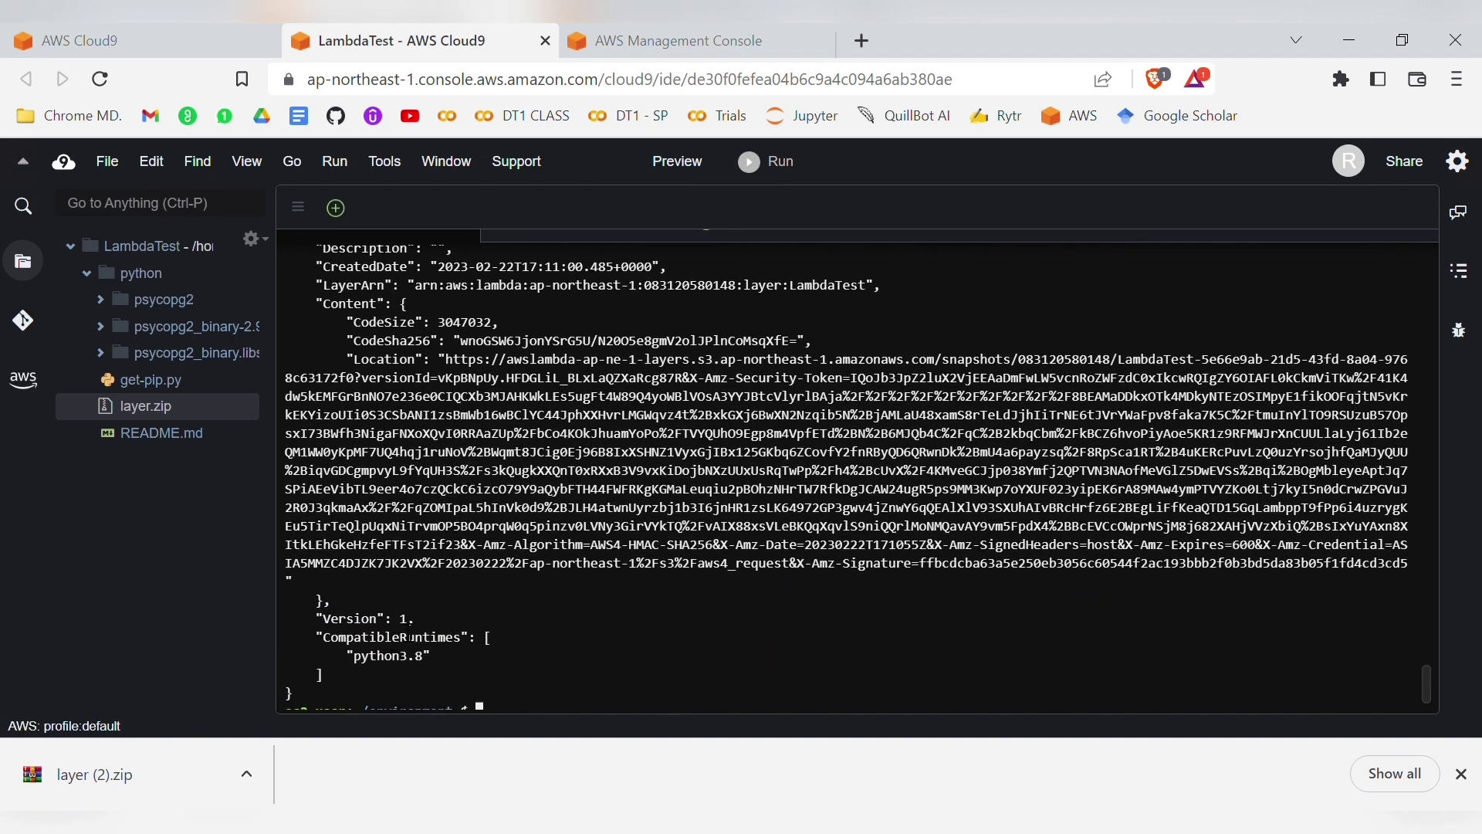
{"action": "scroll", "coordinate": [427, 631], "scroll_direction": "down", "scroll_amount": 1}
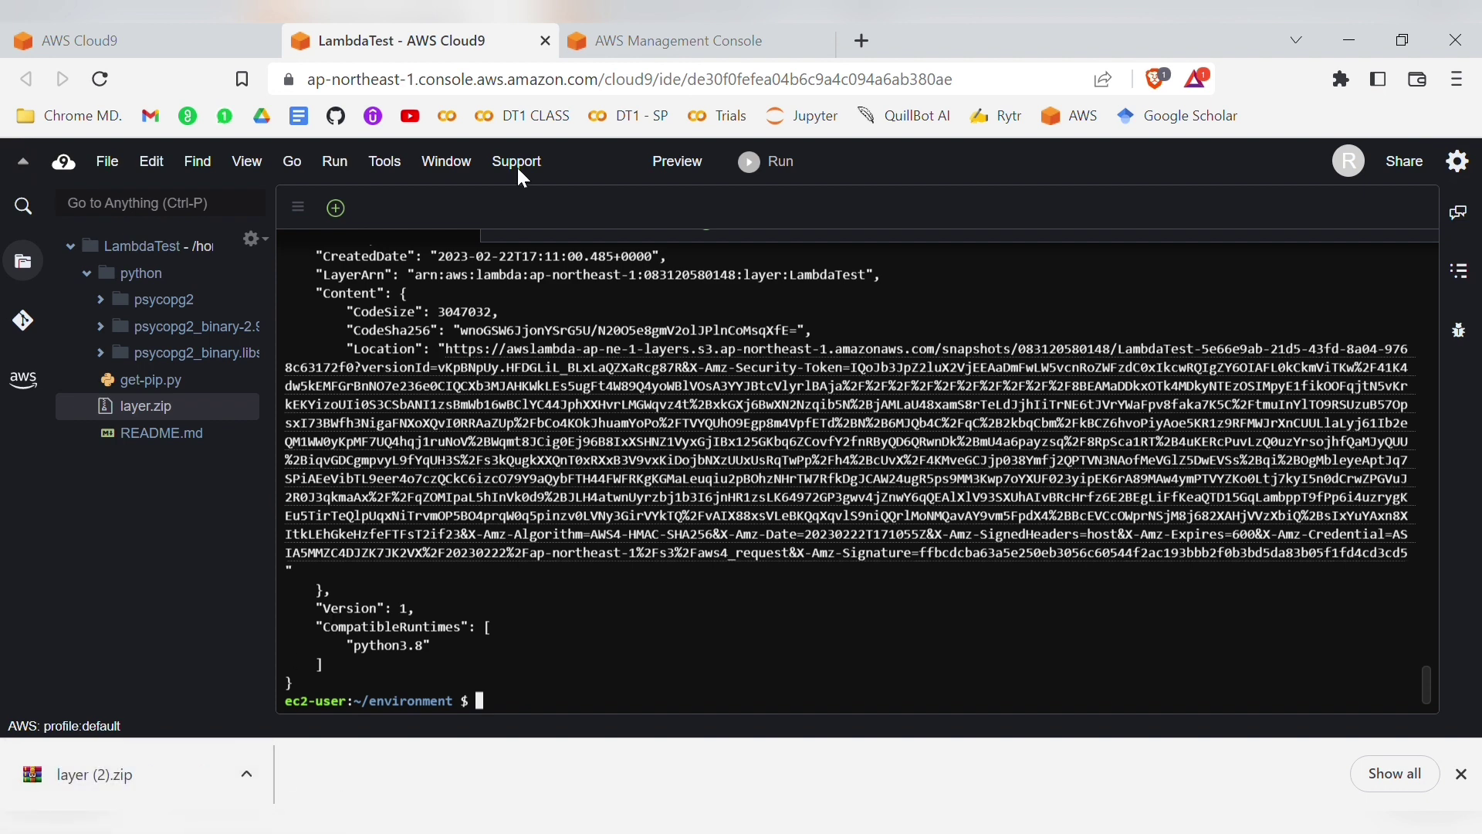
Step: Switch to the AWS Management Console and open the LambdaTest function in Lambda
{"action": "left_click", "coordinate": [718, 35]}
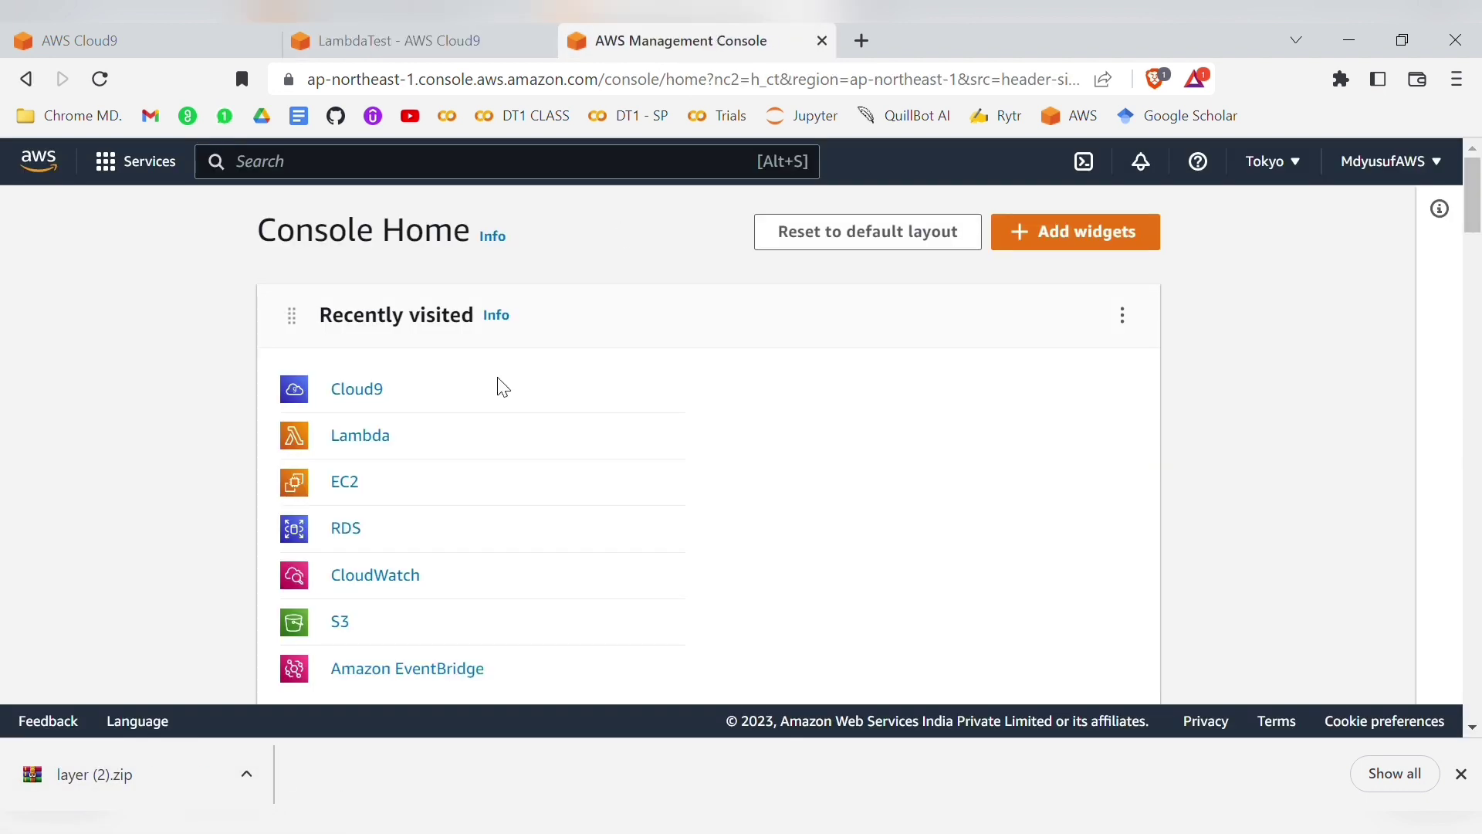
{"action": "left_click", "coordinate": [376, 443]}
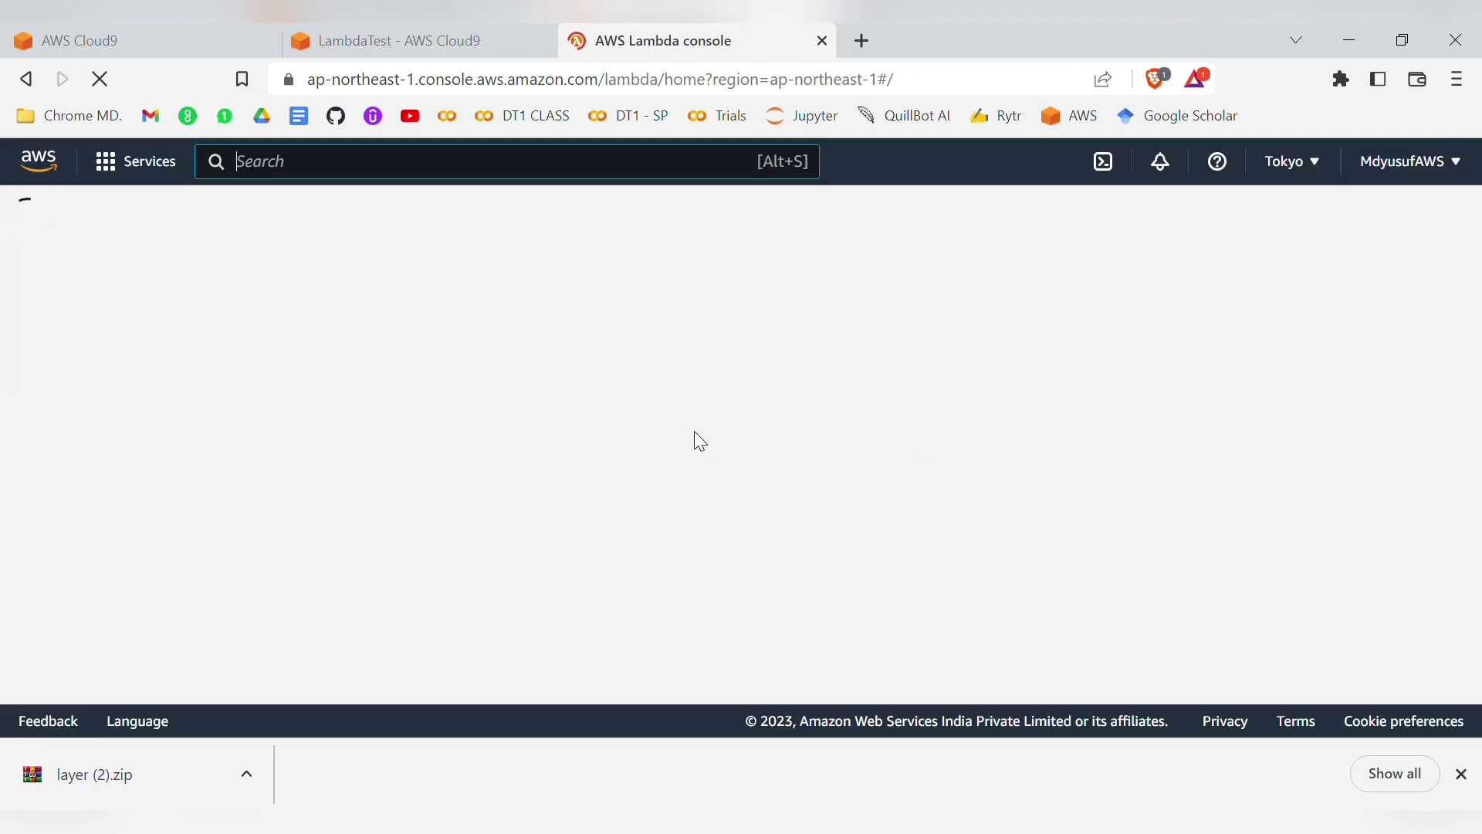
{"action": "left_click", "coordinate": [73, 363]}
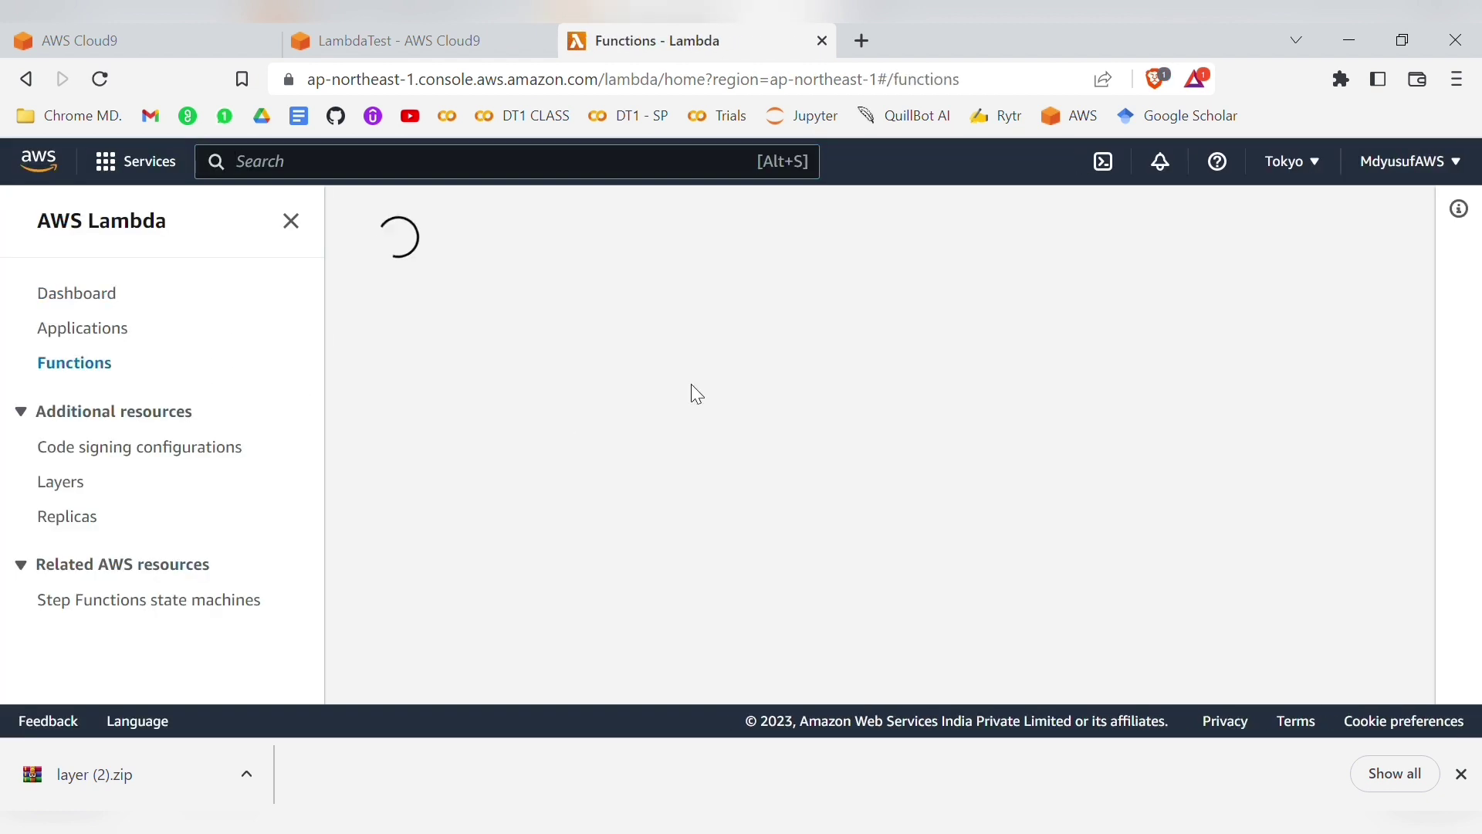
{"action": "left_click", "coordinate": [506, 447]}
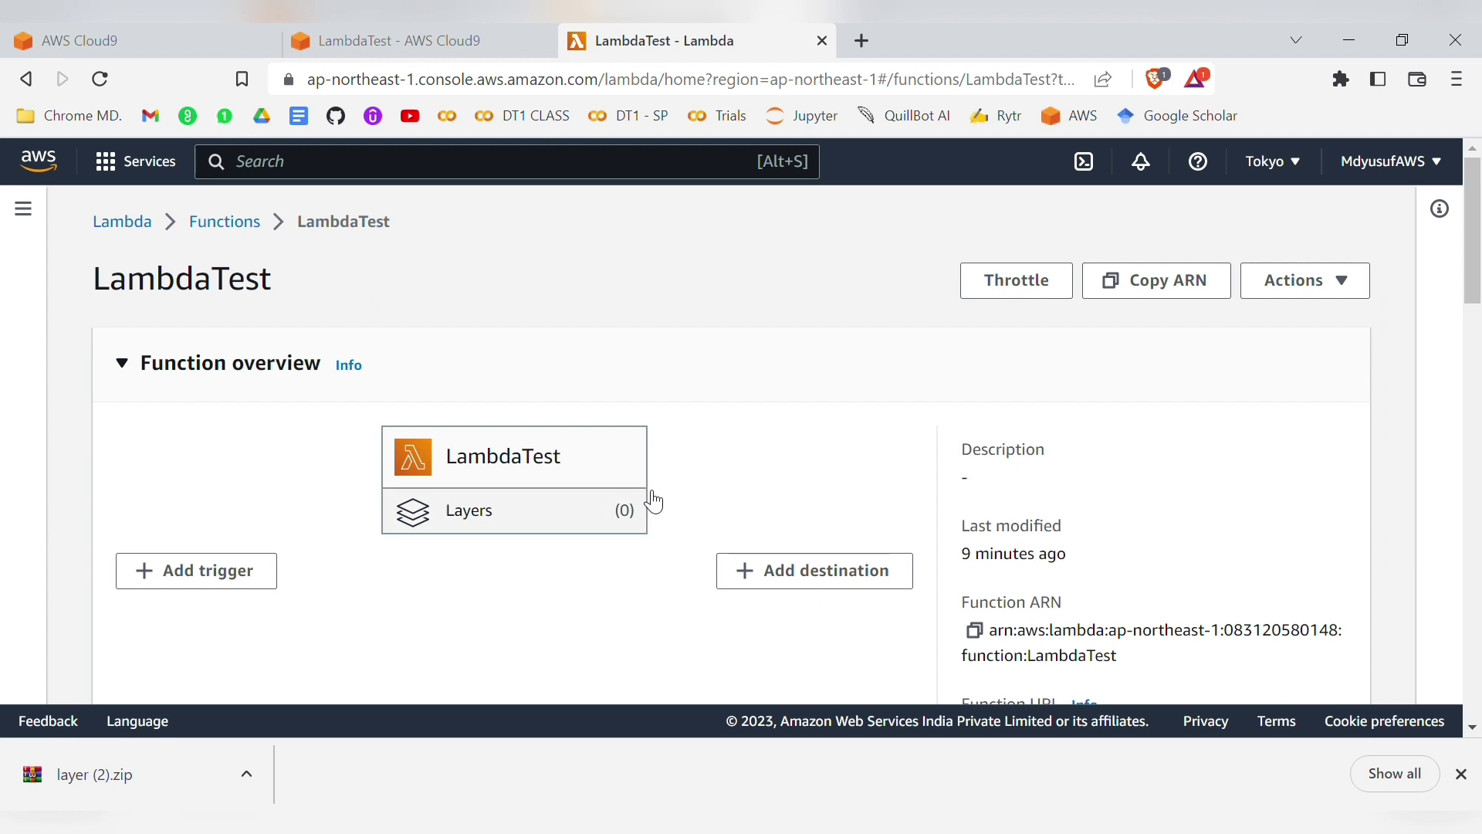
Step: Examine the upload source options for the LambdaTest function's code and its overview diagram
{"action": "scroll", "coordinate": [652, 503], "scroll_direction": "down", "scroll_amount": 4}
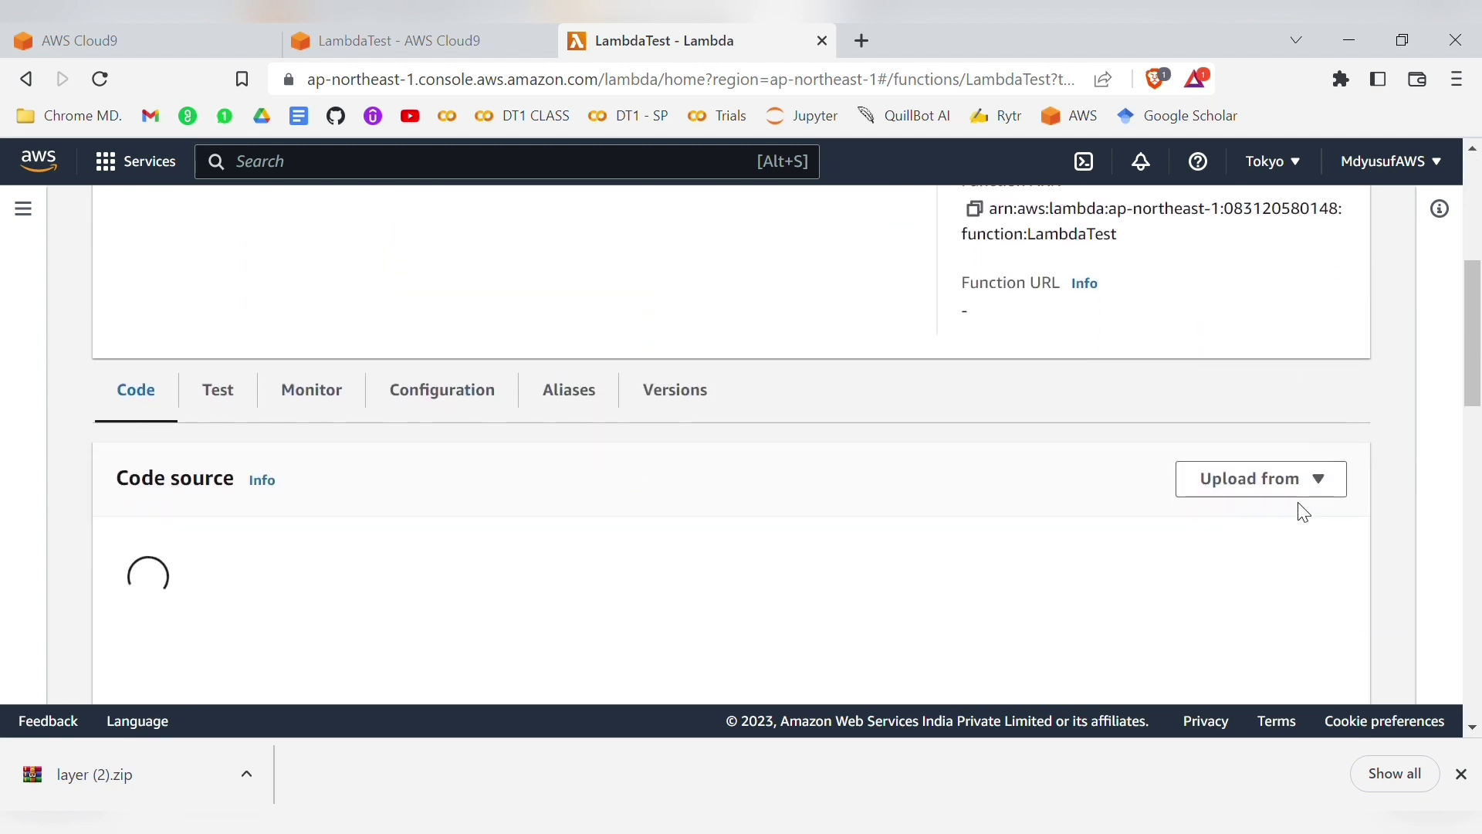
{"action": "left_click", "coordinate": [1303, 492]}
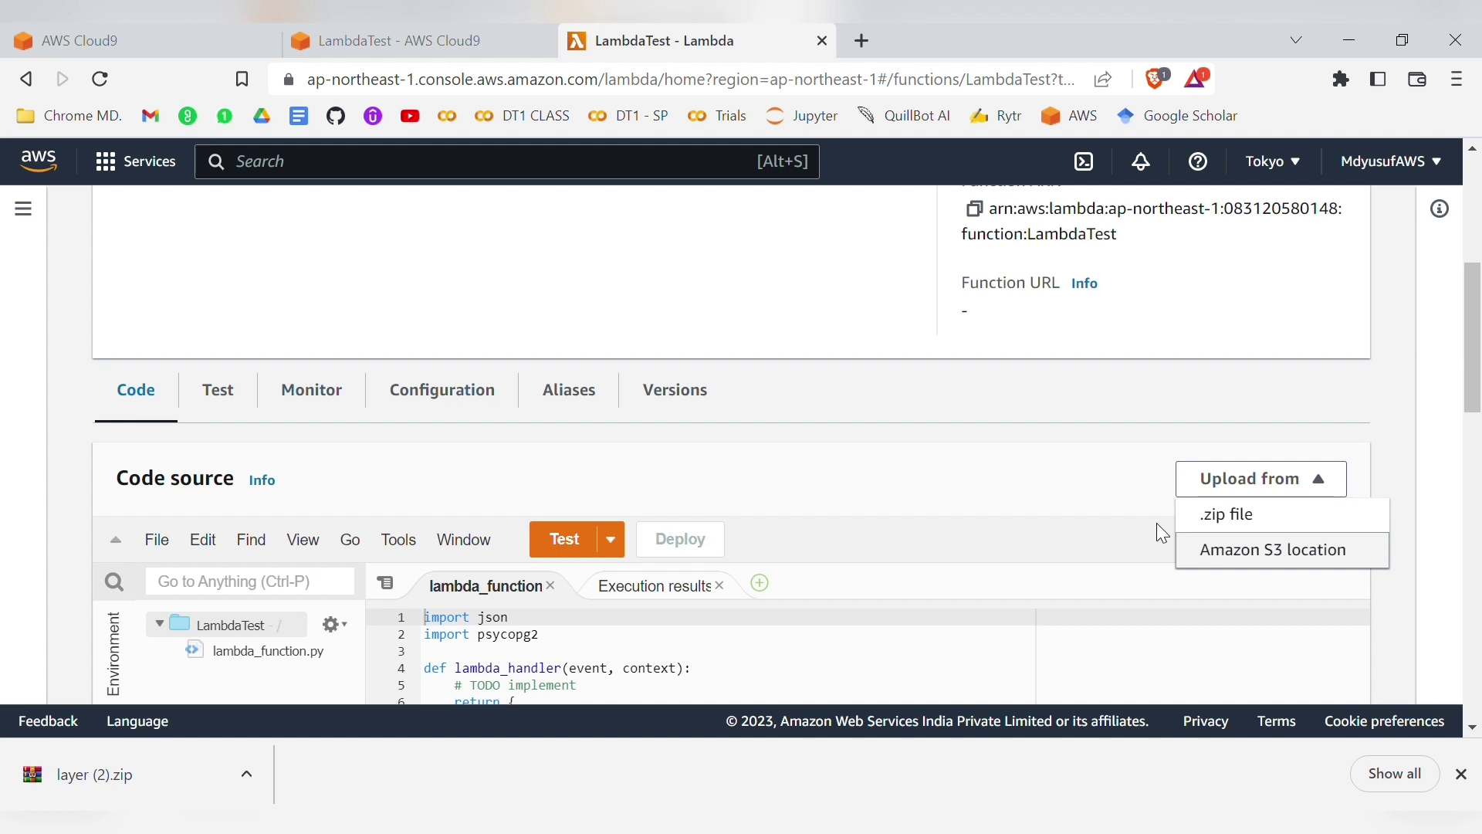
{"action": "scroll", "coordinate": [1156, 522], "scroll_direction": "up", "scroll_amount": 2}
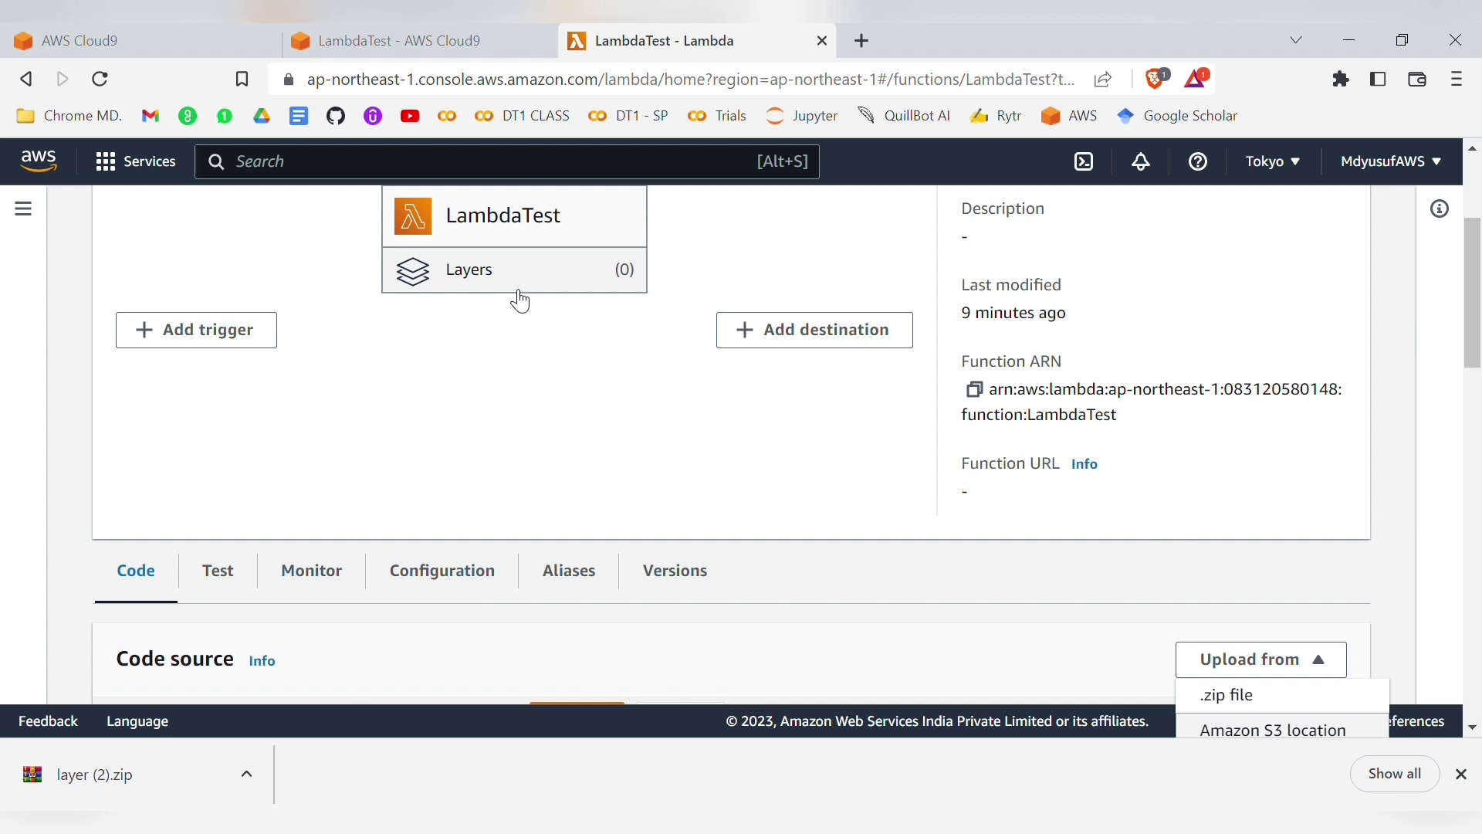
{"action": "left_click", "coordinate": [455, 399]}
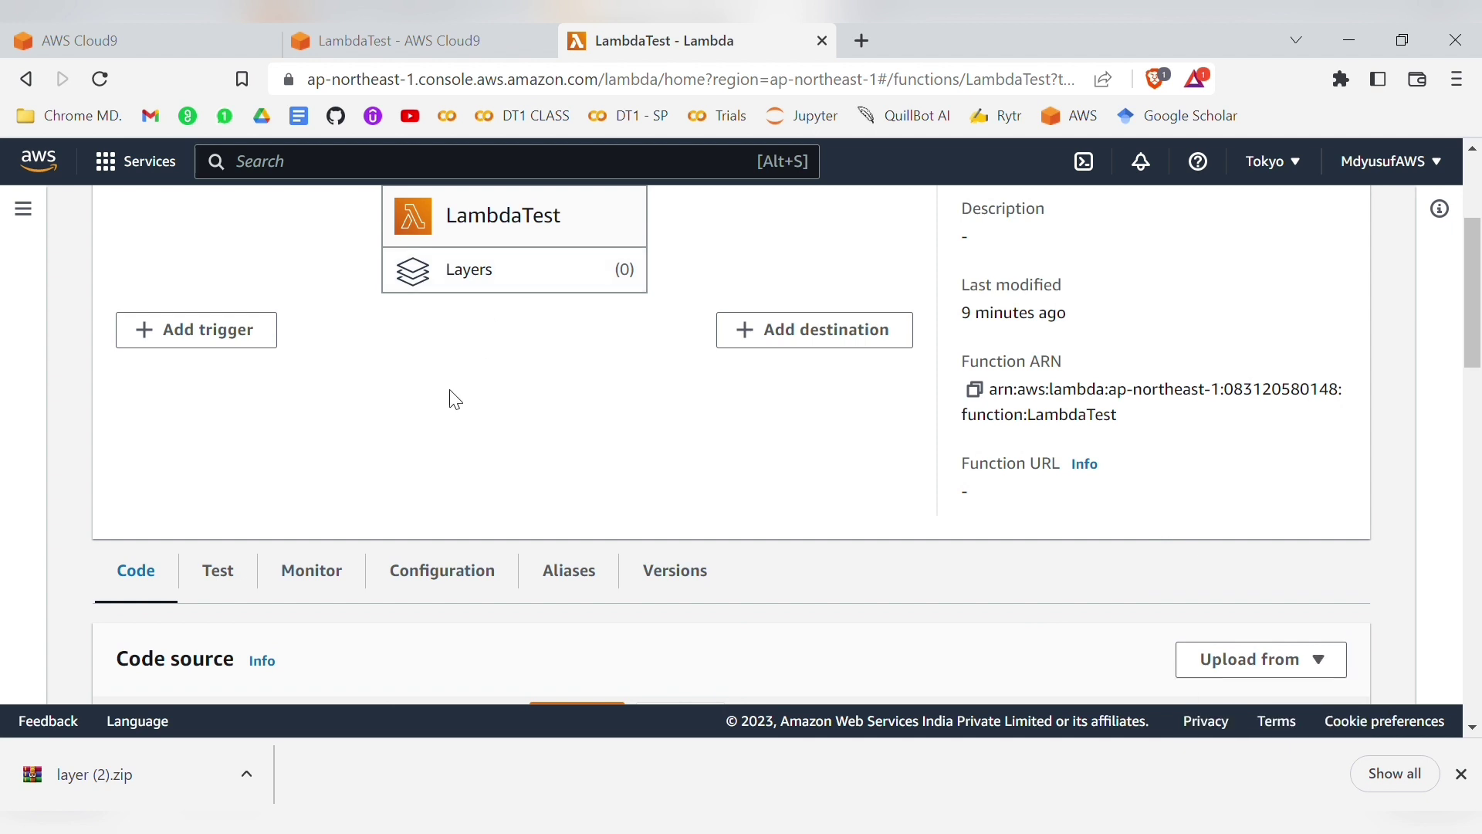
{"action": "scroll", "coordinate": [455, 400], "scroll_direction": "down", "scroll_amount": 1}
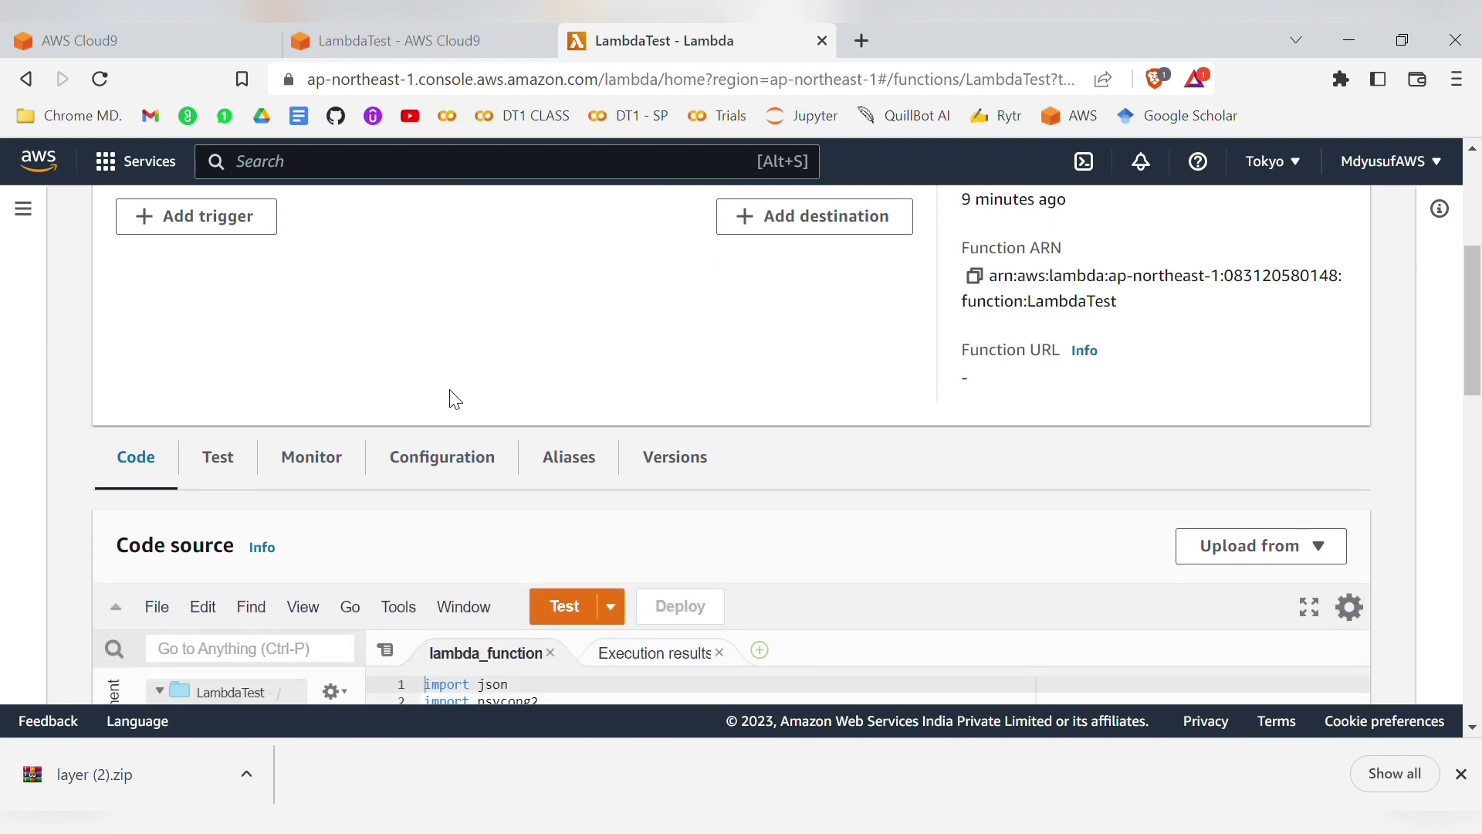
{"action": "scroll", "coordinate": [456, 399], "scroll_direction": "up", "scroll_amount": 3}
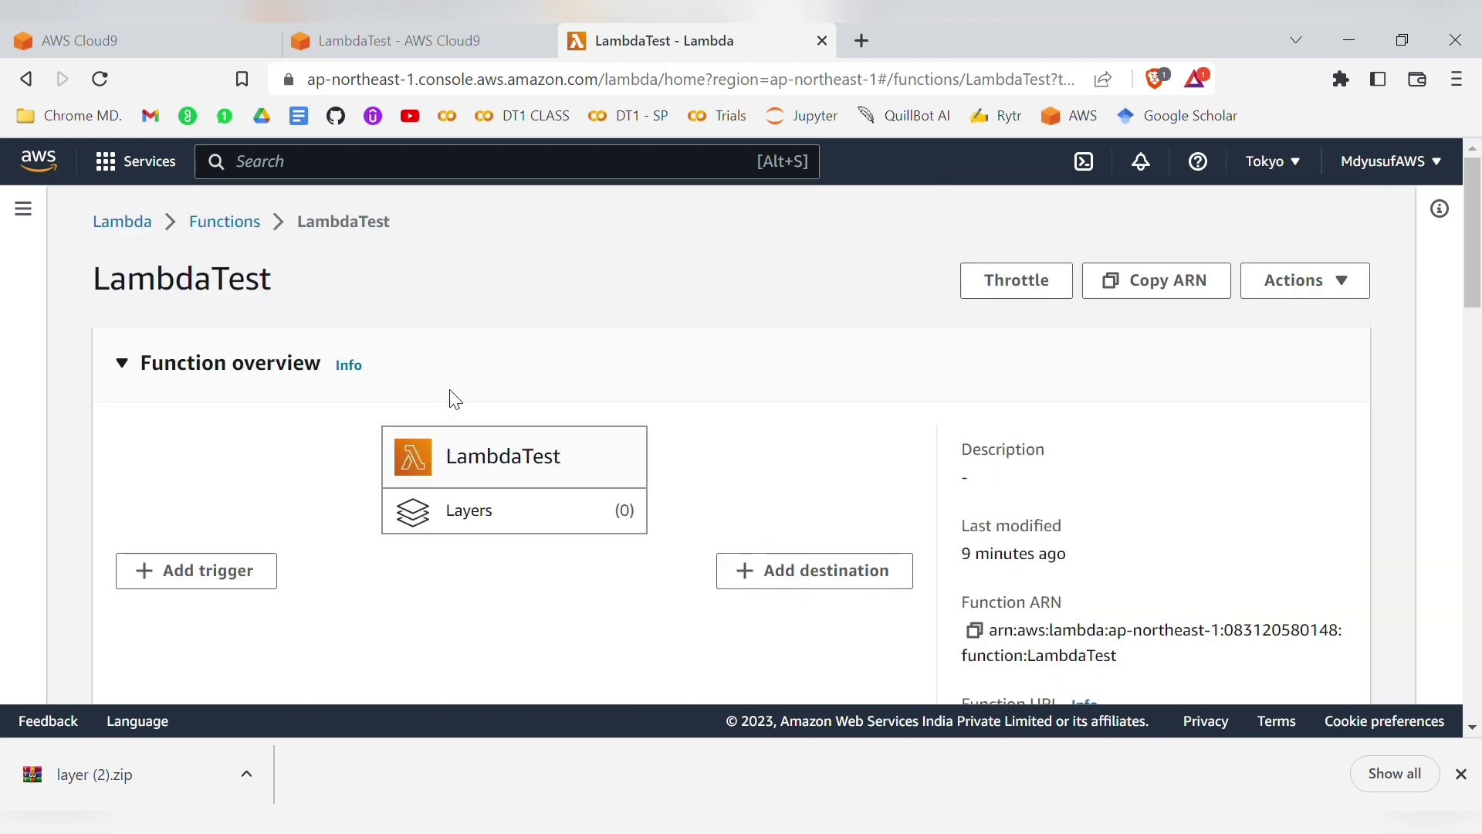
Step: Open the list of Lambda layers and refresh it to check the published layers
{"action": "left_click", "coordinate": [132, 226]}
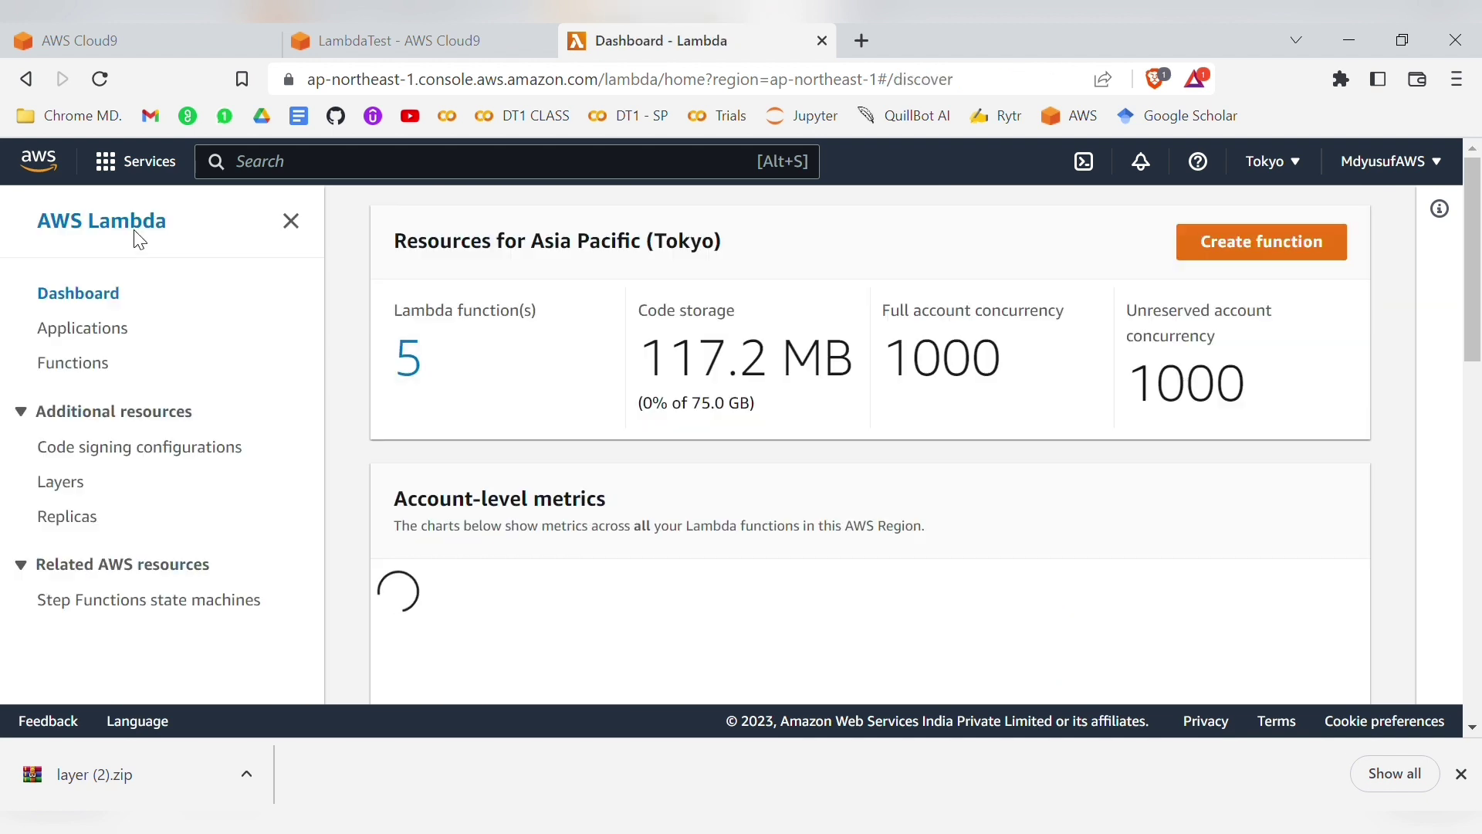
{"action": "left_click", "coordinate": [68, 488]}
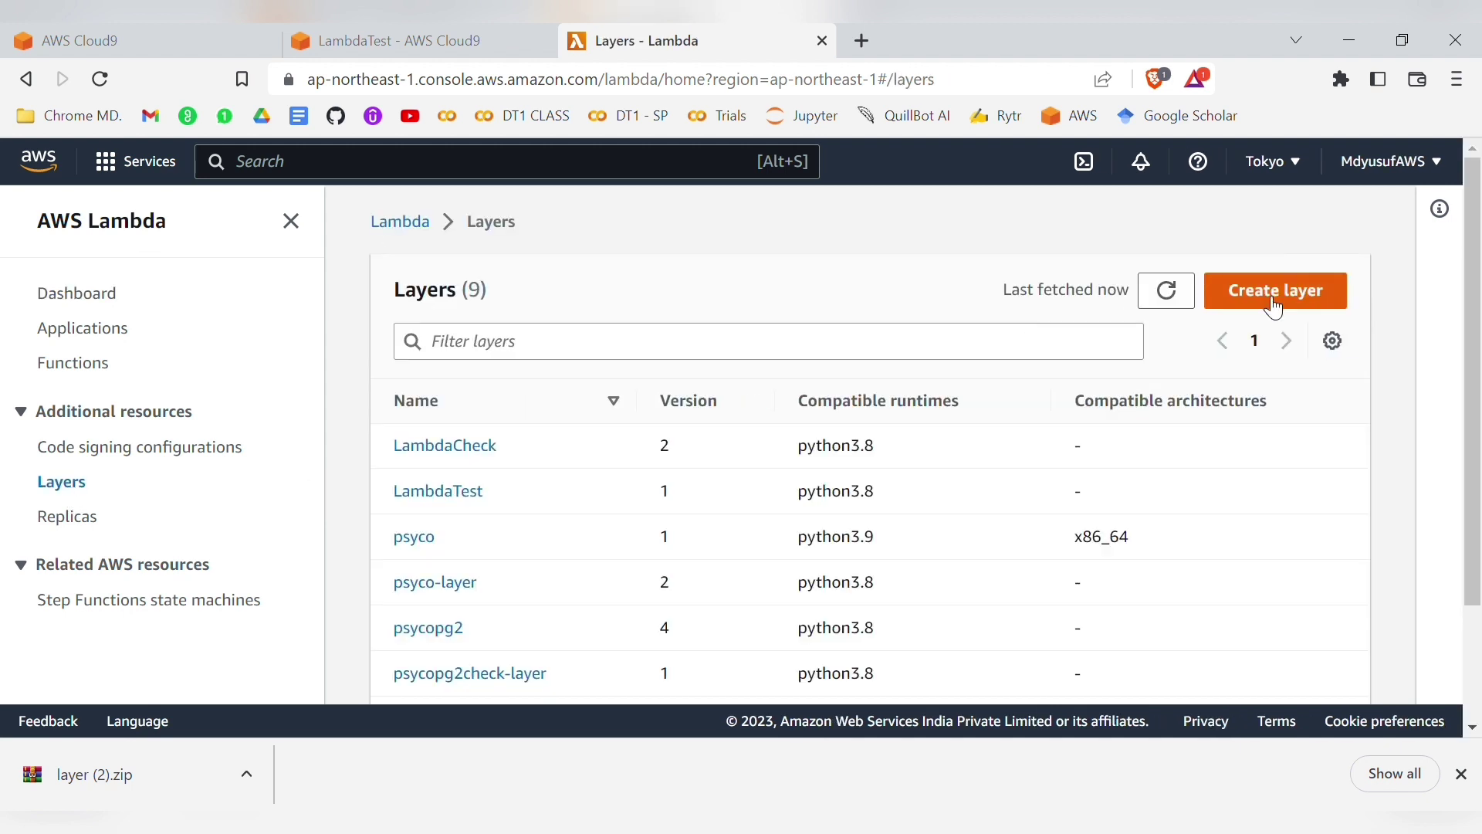
{"action": "left_click", "coordinate": [1167, 291]}
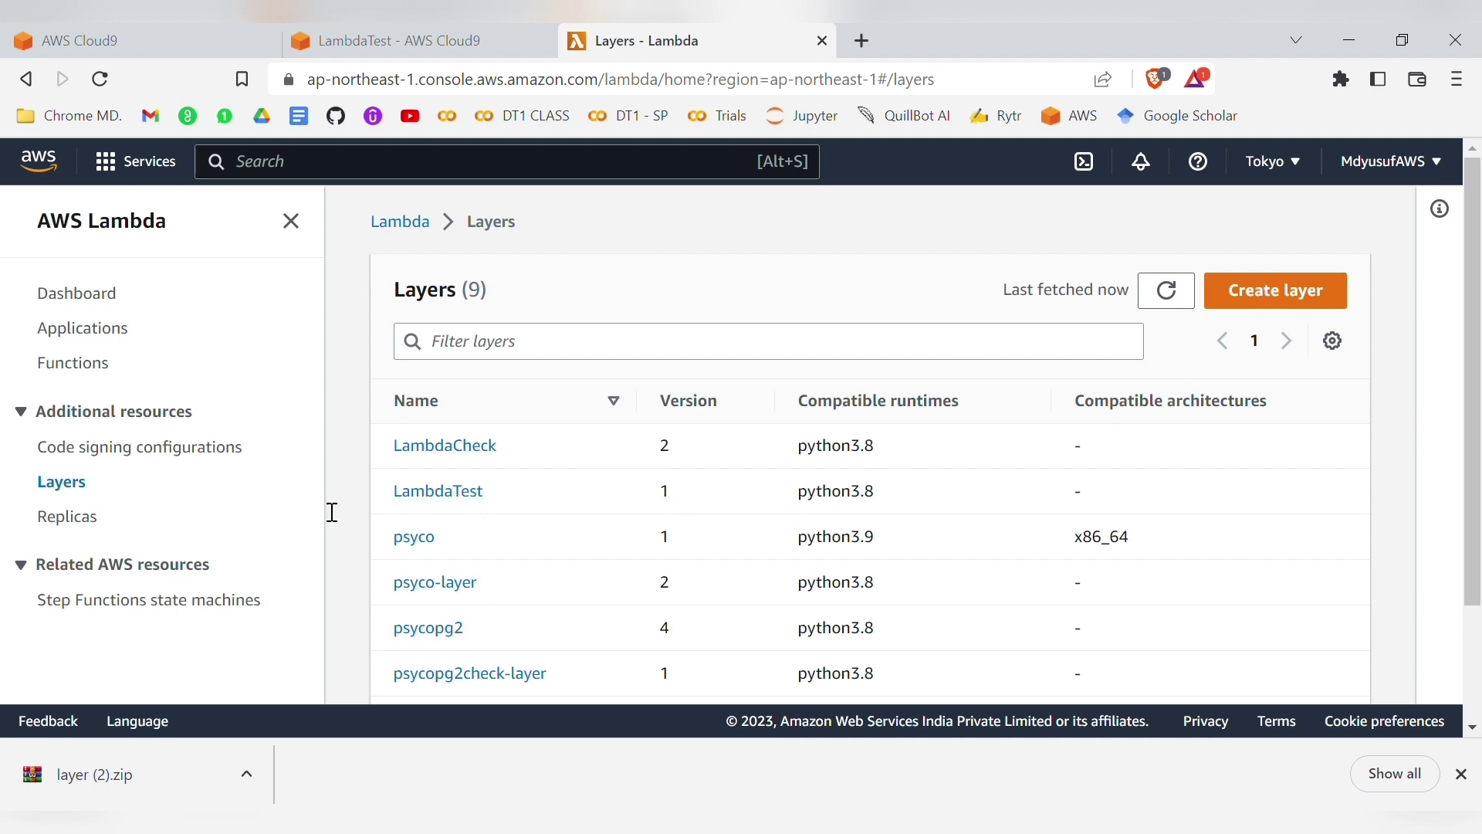
Step: Start a new layer named LambdaTestDown and choose layer (2).zip as its upload file
{"action": "left_click", "coordinate": [1306, 294]}
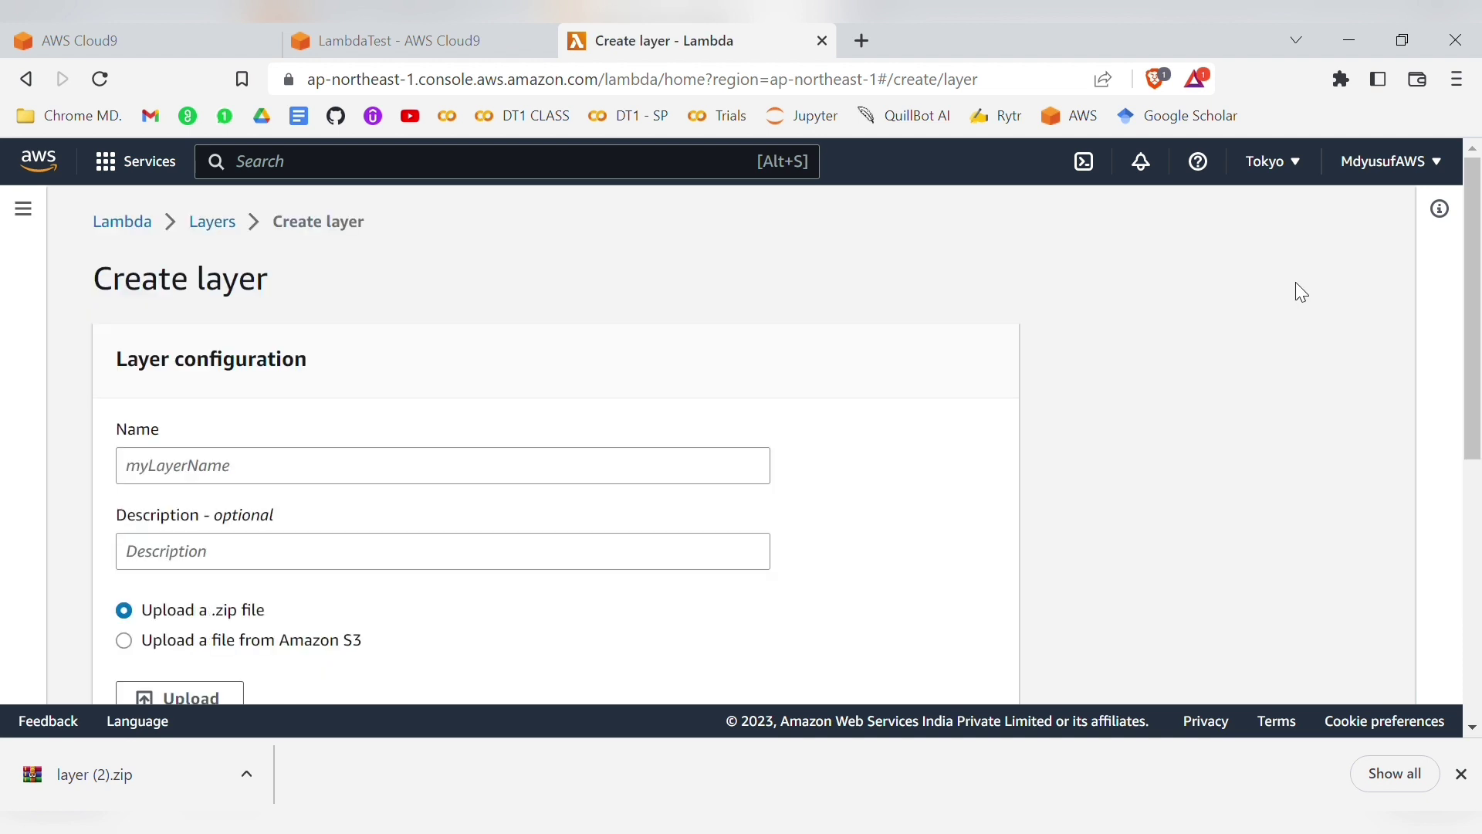
{"action": "left_click", "coordinate": [574, 488]}
{"action": "type", "text": "L"}
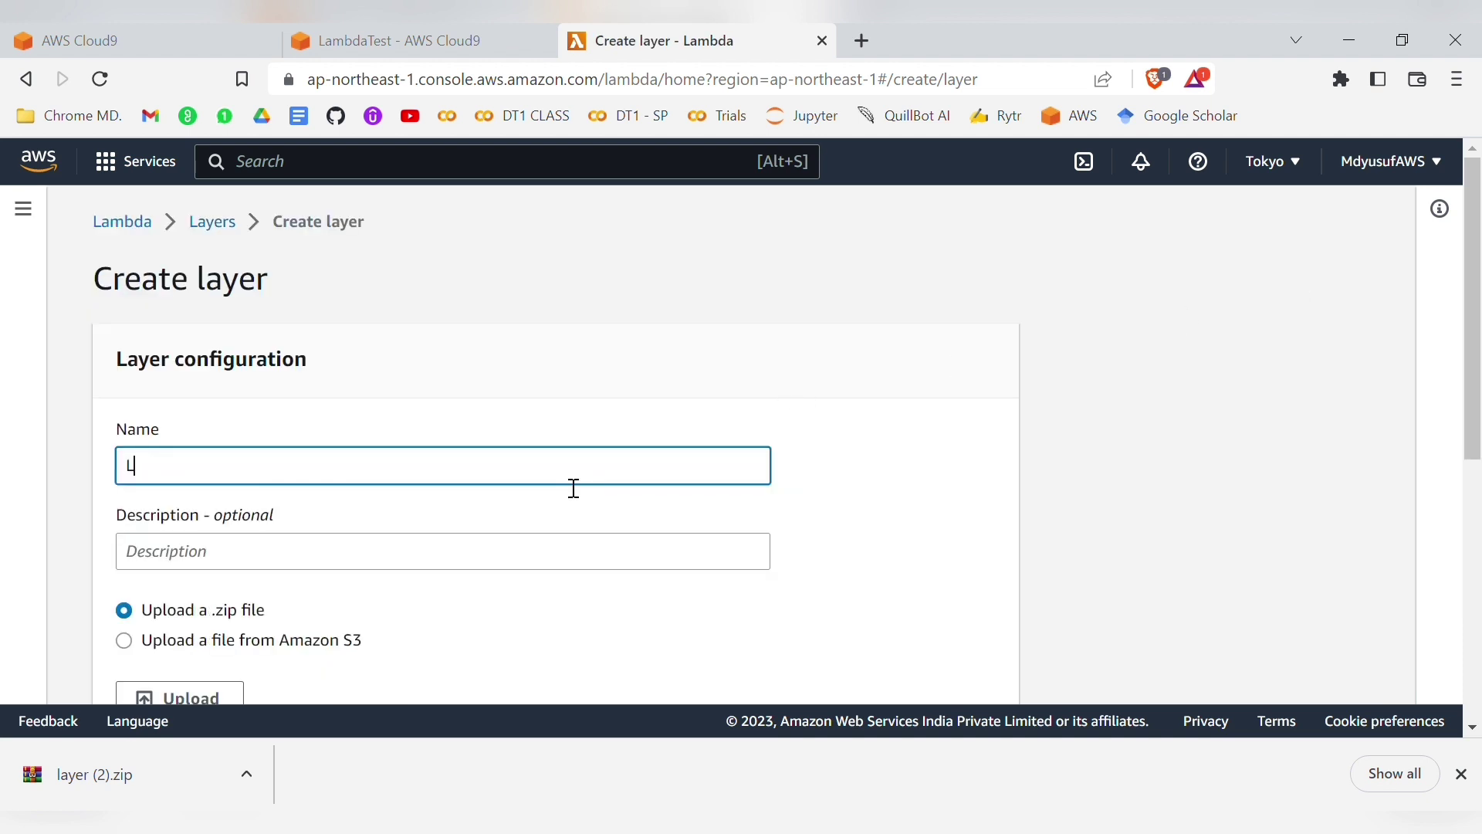
{"action": "type", "text": "abda"}
{"action": "key", "text": "Left"}
{"action": "key", "text": "Left"}
{"action": "key", "text": "Left"}
{"action": "type", "text": "mbdaTestDow"}
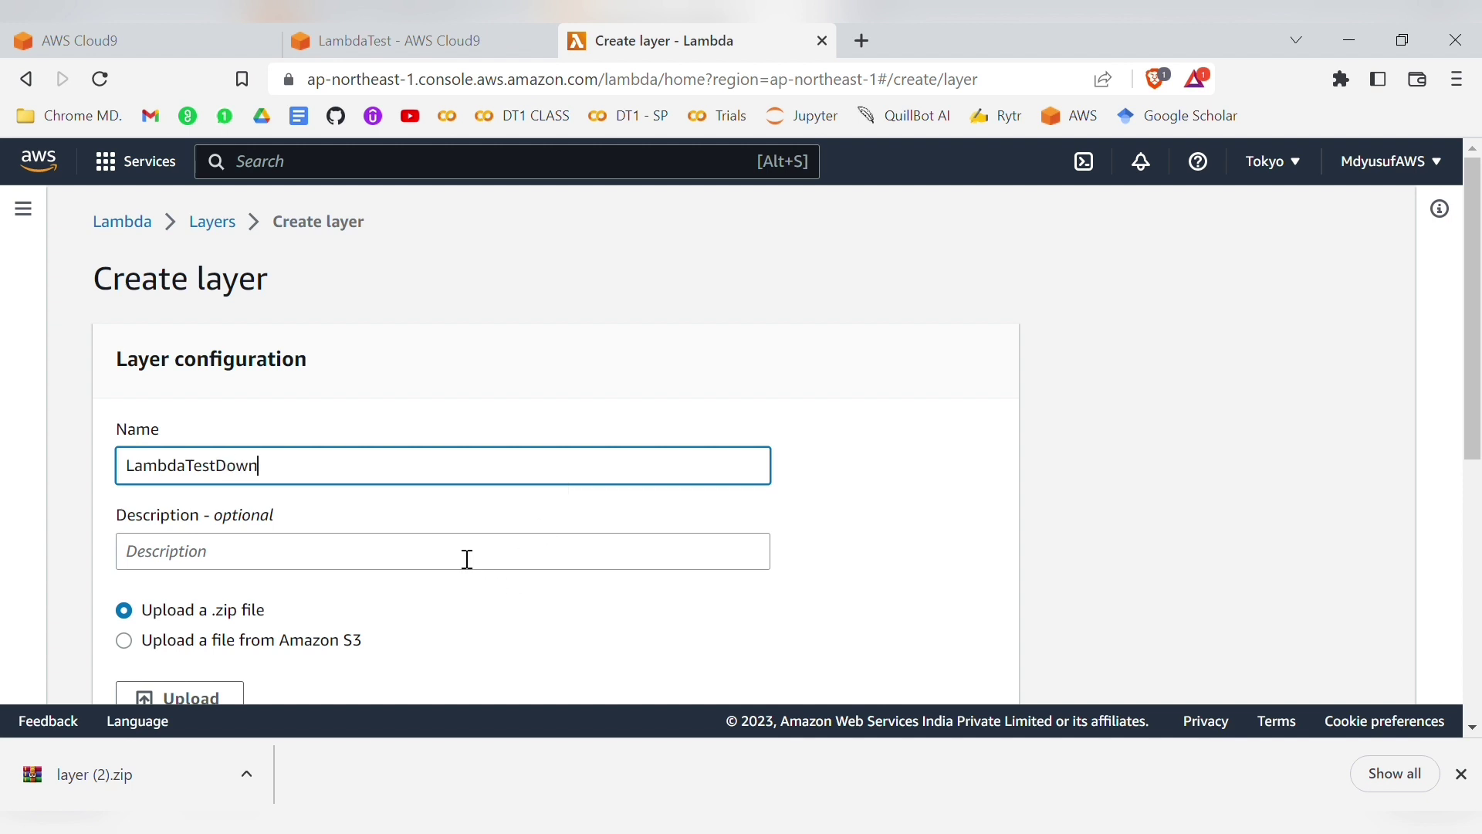
{"action": "scroll", "coordinate": [457, 627], "scroll_direction": "down", "scroll_amount": 1}
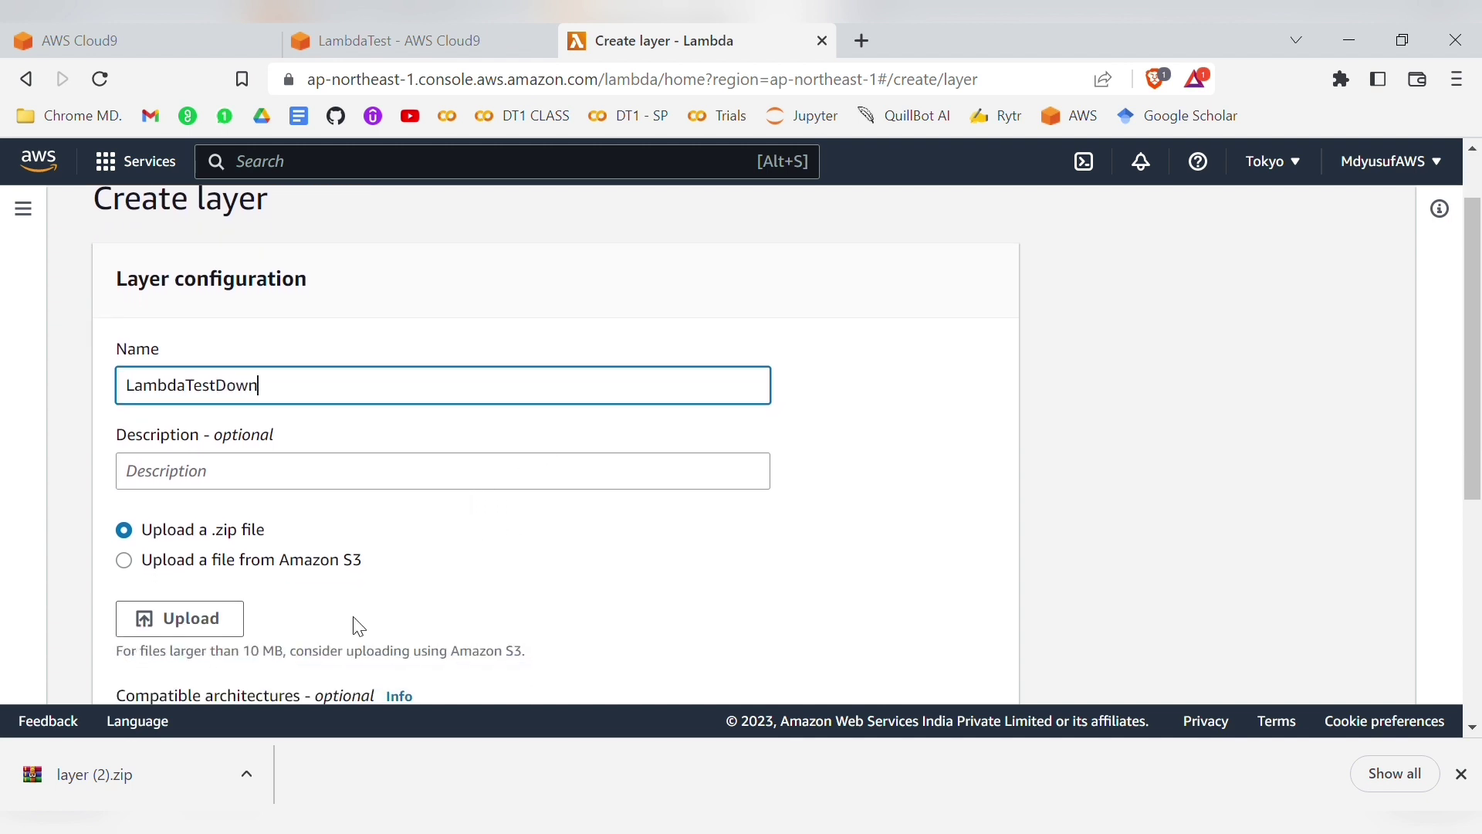
{"action": "left_click", "coordinate": [225, 633]}
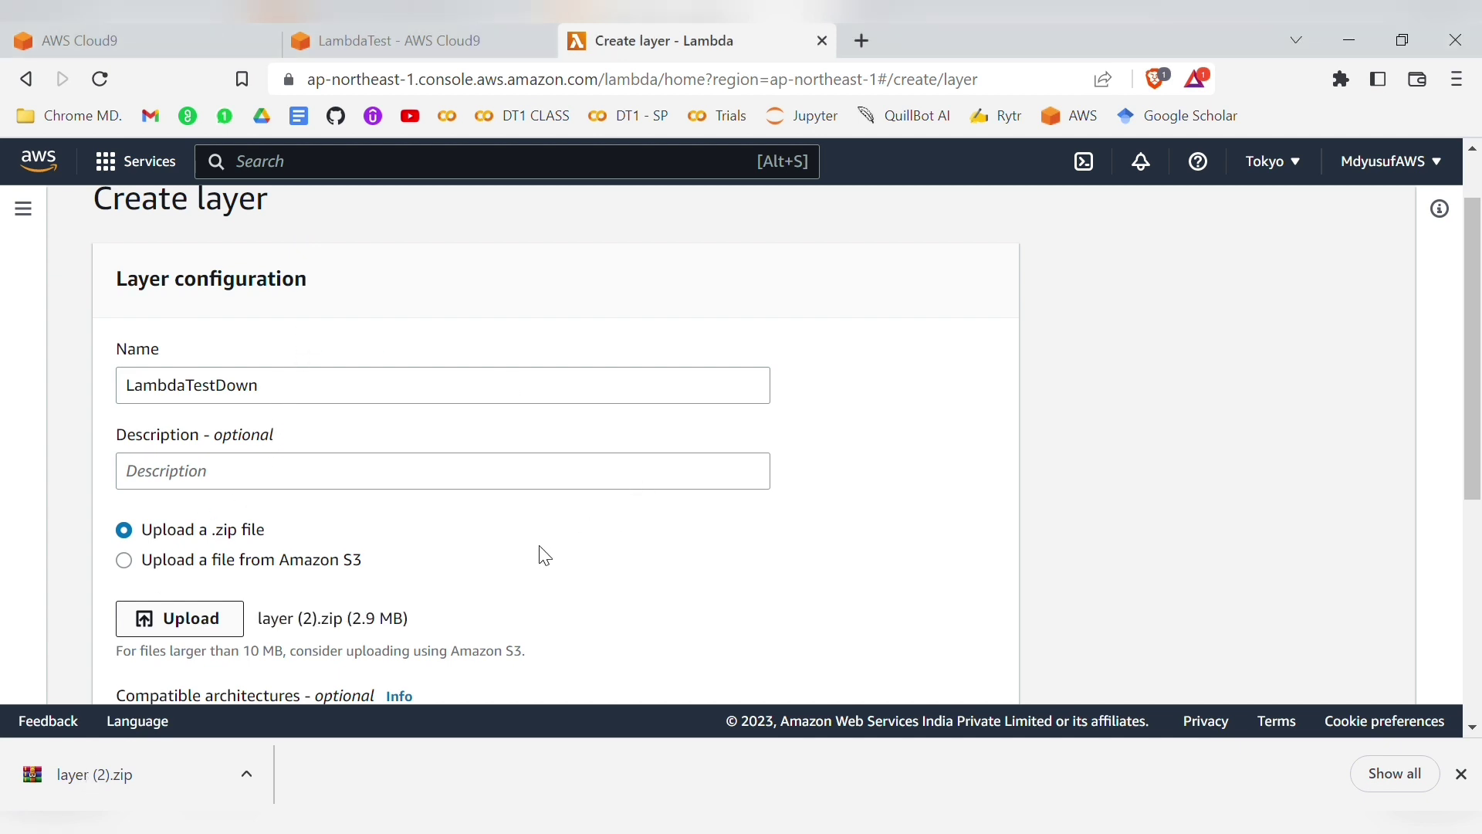
Step: Set the new layer's compatible architecture to x86_64 and its compatible runtime to Python 3.8, then review the form
{"action": "scroll", "coordinate": [628, 572], "scroll_direction": "down", "scroll_amount": 5}
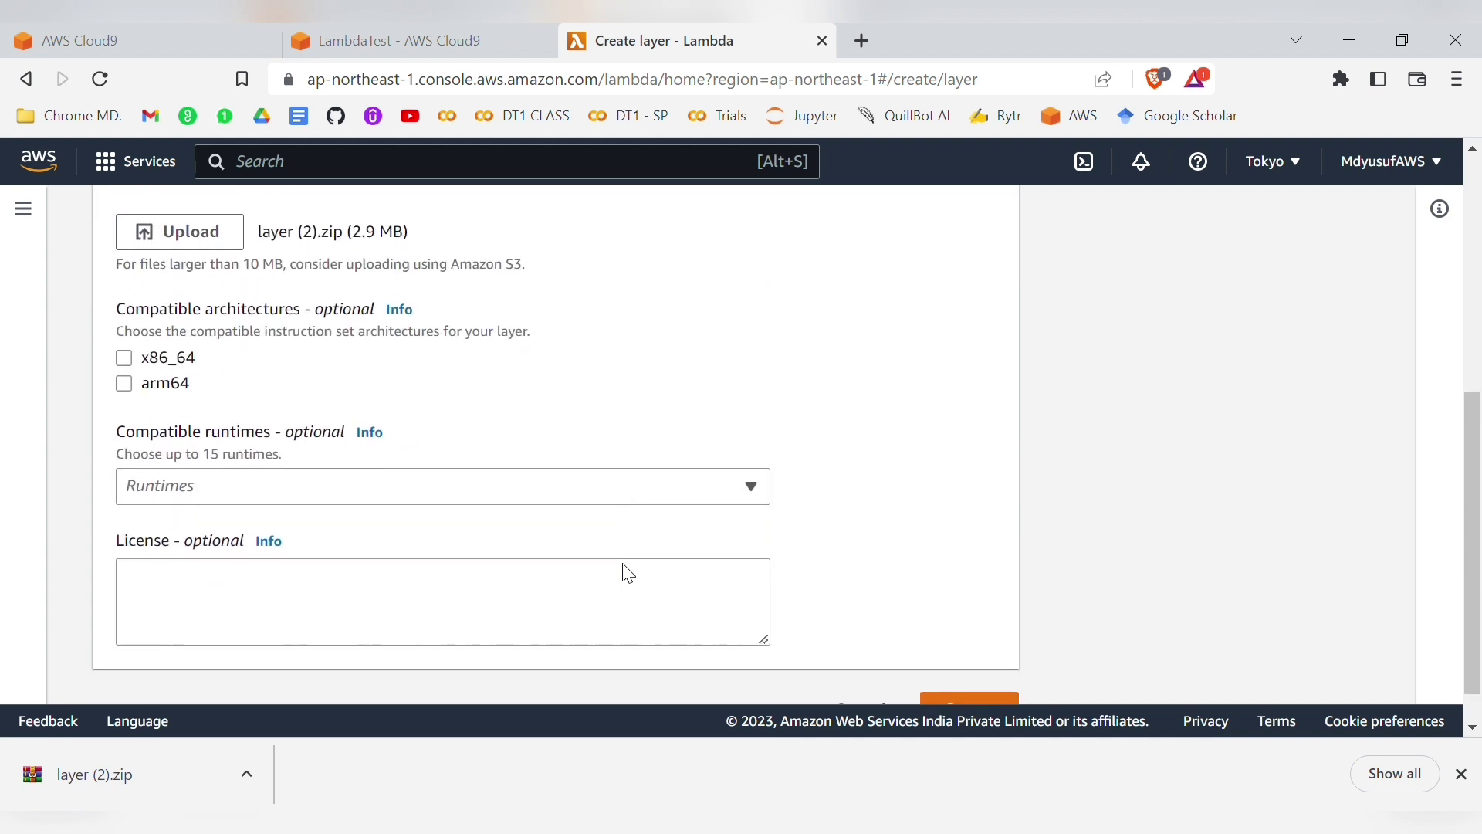
{"action": "left_click", "coordinate": [125, 359]}
{"action": "left_click", "coordinate": [276, 483]}
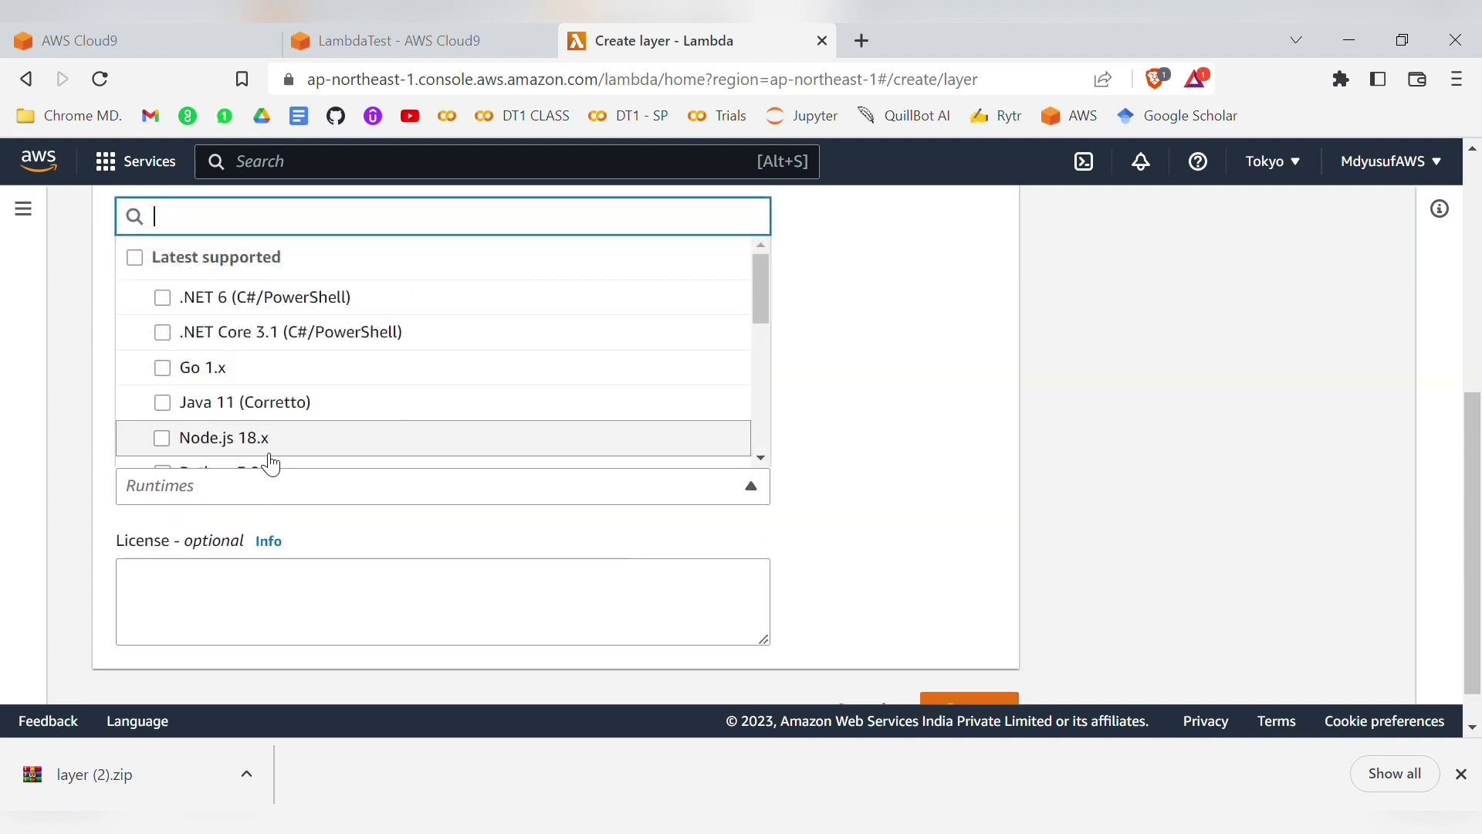
{"action": "scroll", "coordinate": [273, 452], "scroll_direction": "down", "scroll_amount": 2}
{"action": "scroll", "coordinate": [272, 447], "scroll_direction": "down", "scroll_amount": 3}
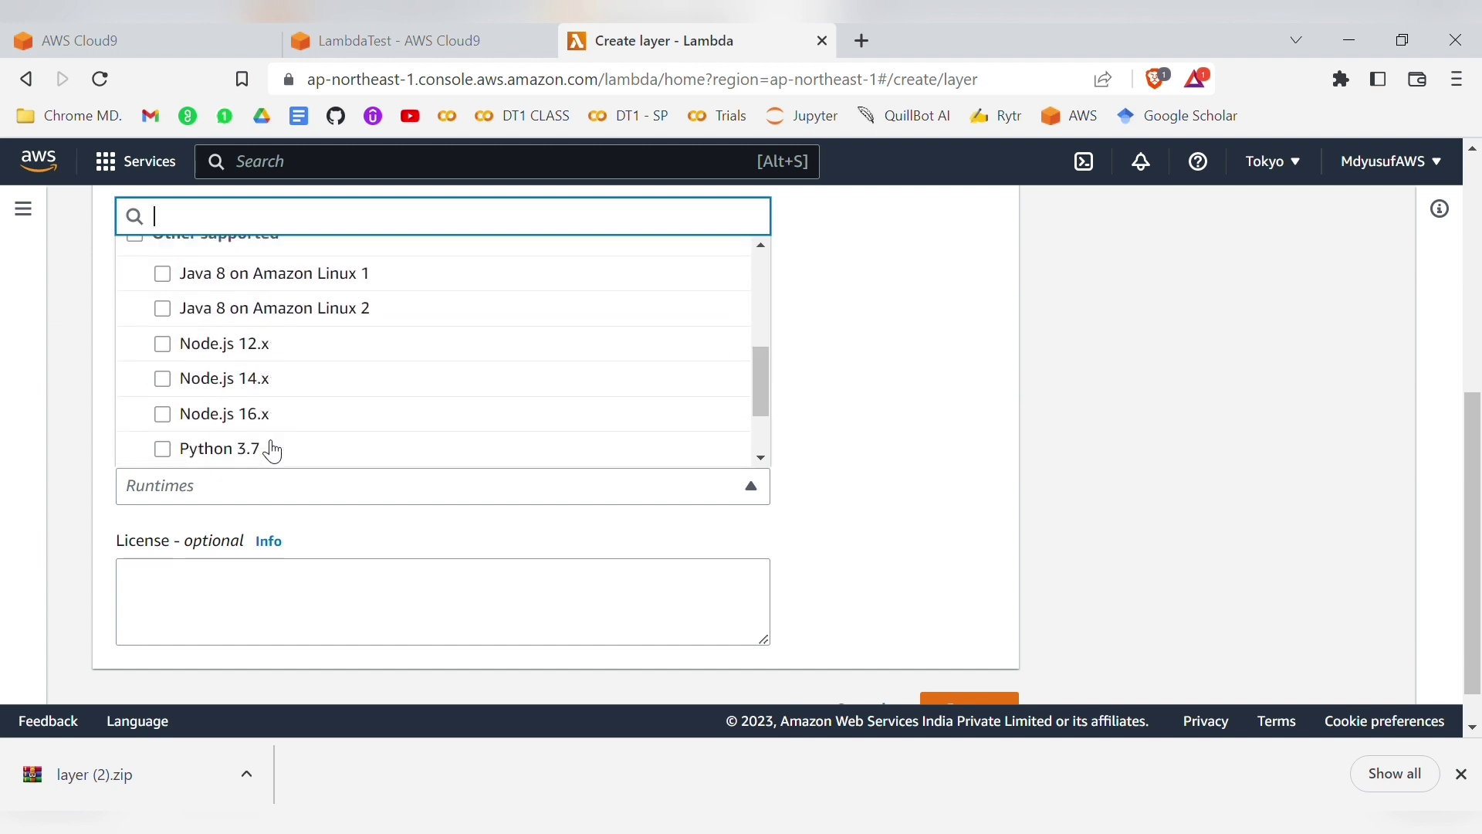
{"action": "scroll", "coordinate": [272, 448], "scroll_direction": "down", "scroll_amount": 2}
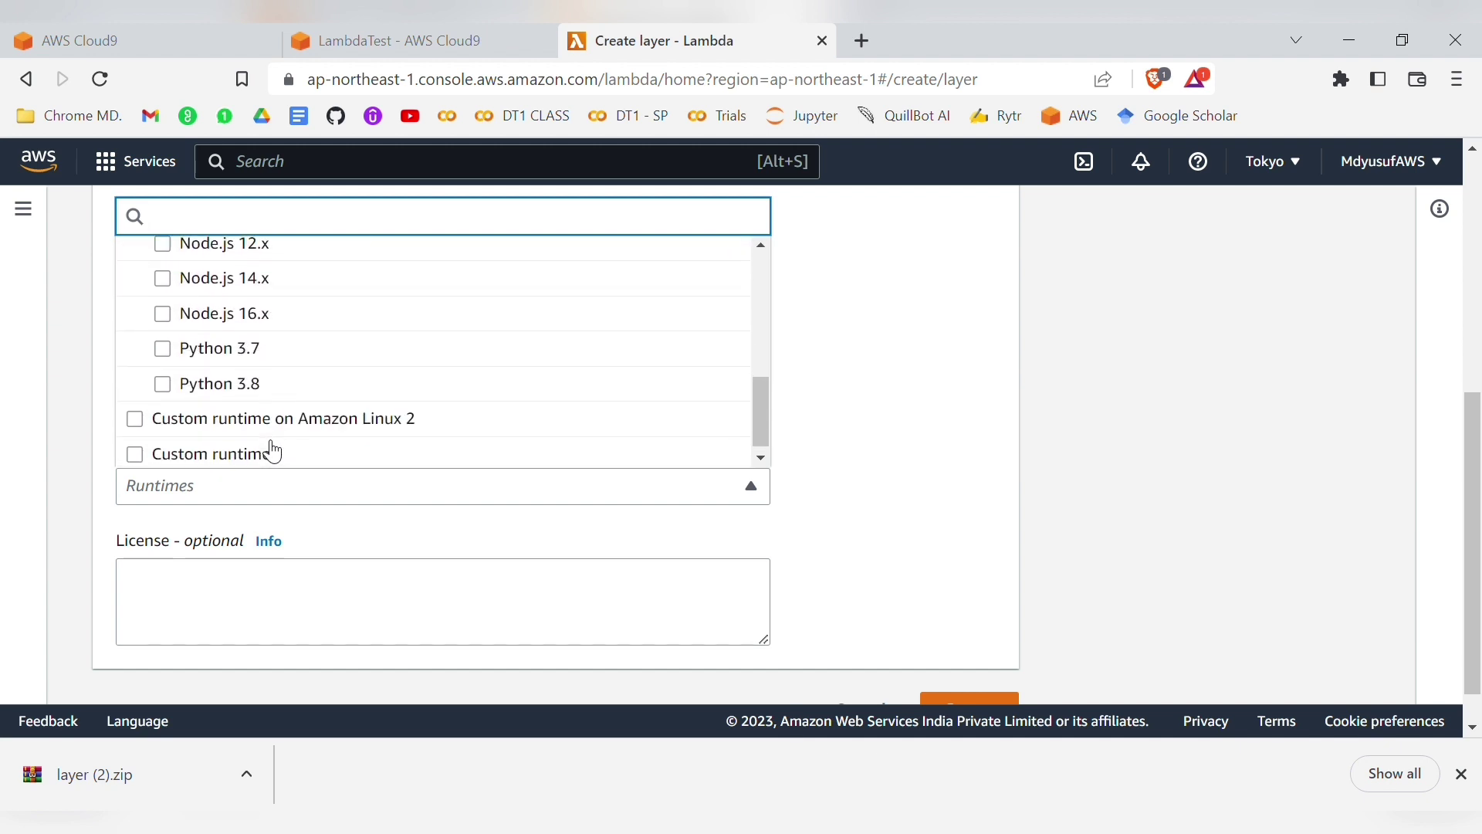
{"action": "left_click", "coordinate": [184, 396]}
{"action": "left_click", "coordinate": [692, 584]}
{"action": "scroll", "coordinate": [1002, 431], "scroll_direction": "down", "scroll_amount": 2}
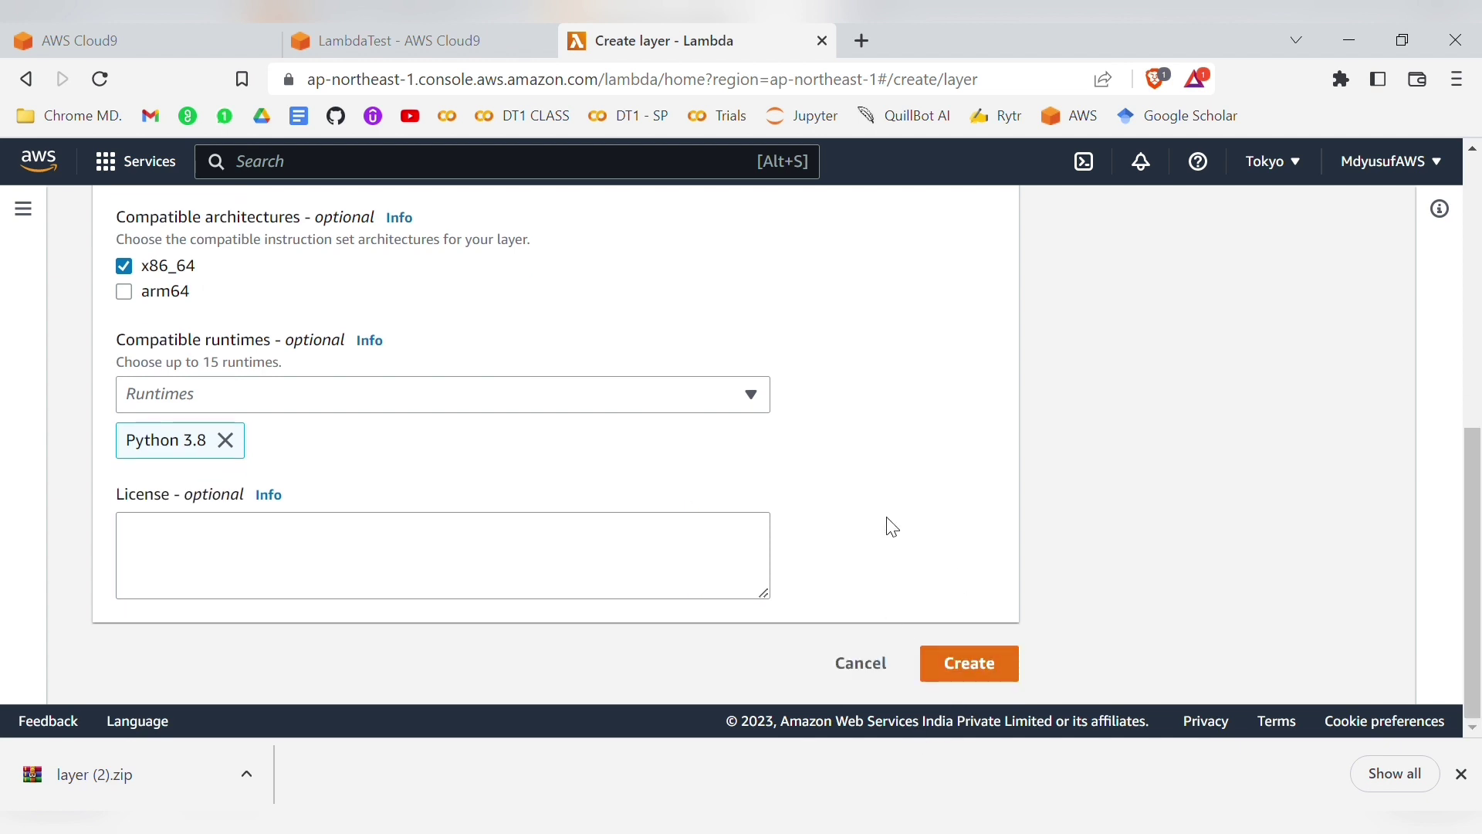
{"action": "scroll", "coordinate": [889, 519], "scroll_direction": "up", "scroll_amount": 5}
{"action": "scroll", "coordinate": [893, 516], "scroll_direction": "up", "scroll_amount": 2}
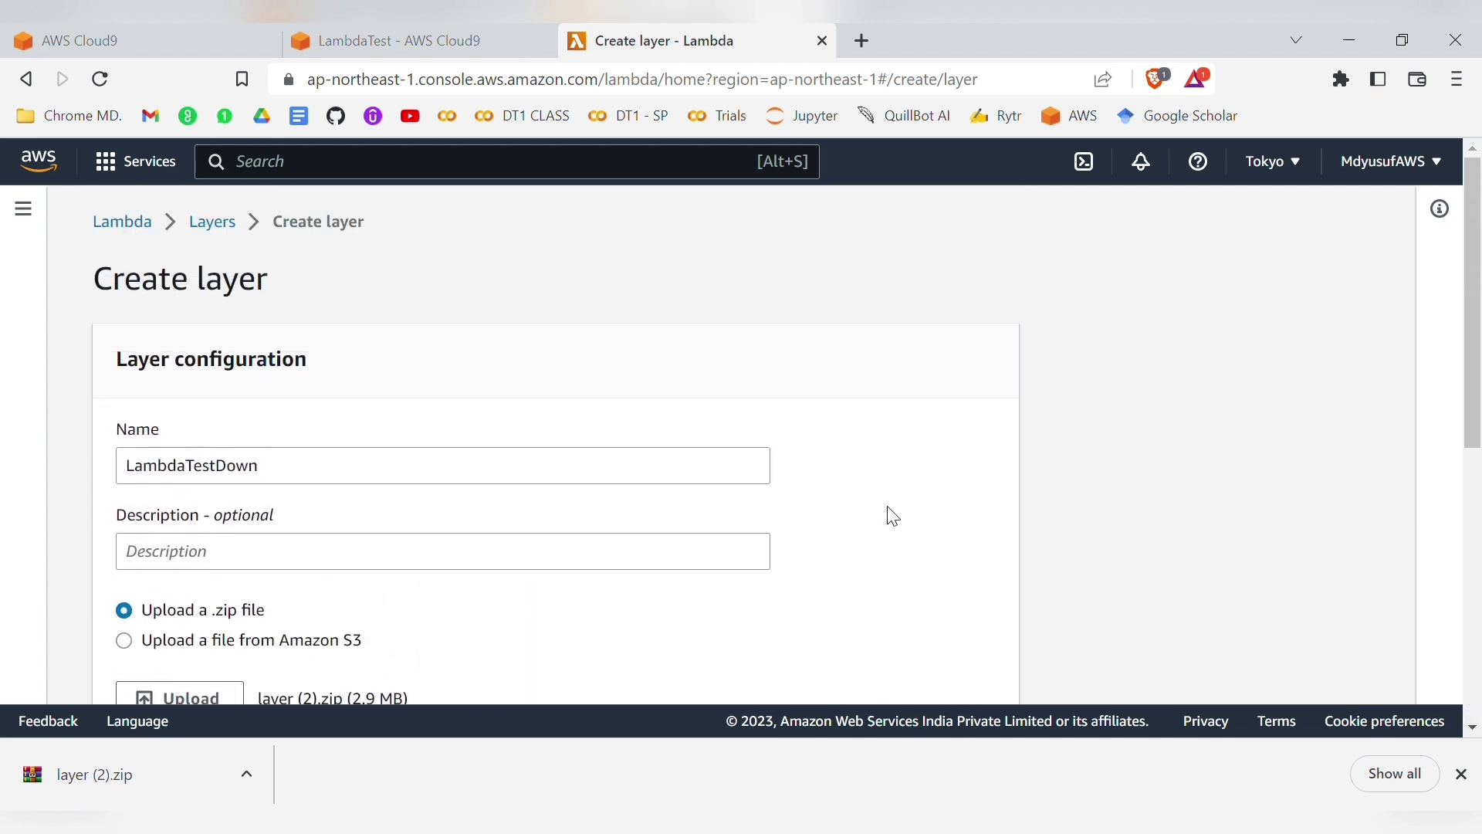
Step: Leave the layer form without creating the layer and reopen the LambdaTest function's overview
{"action": "left_click", "coordinate": [146, 228]}
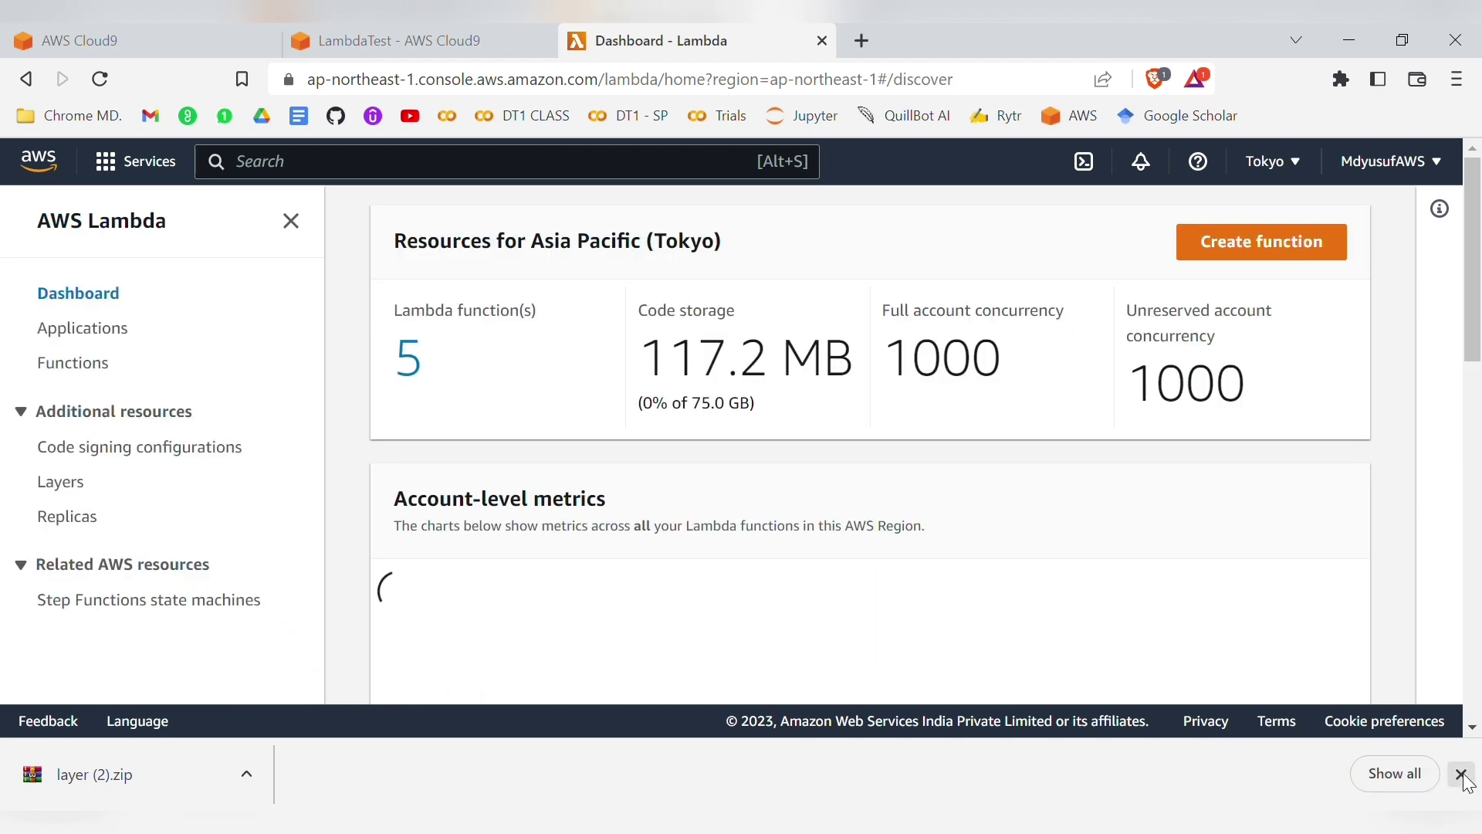
{"action": "scroll", "coordinate": [906, 546], "scroll_direction": "down", "scroll_amount": 5}
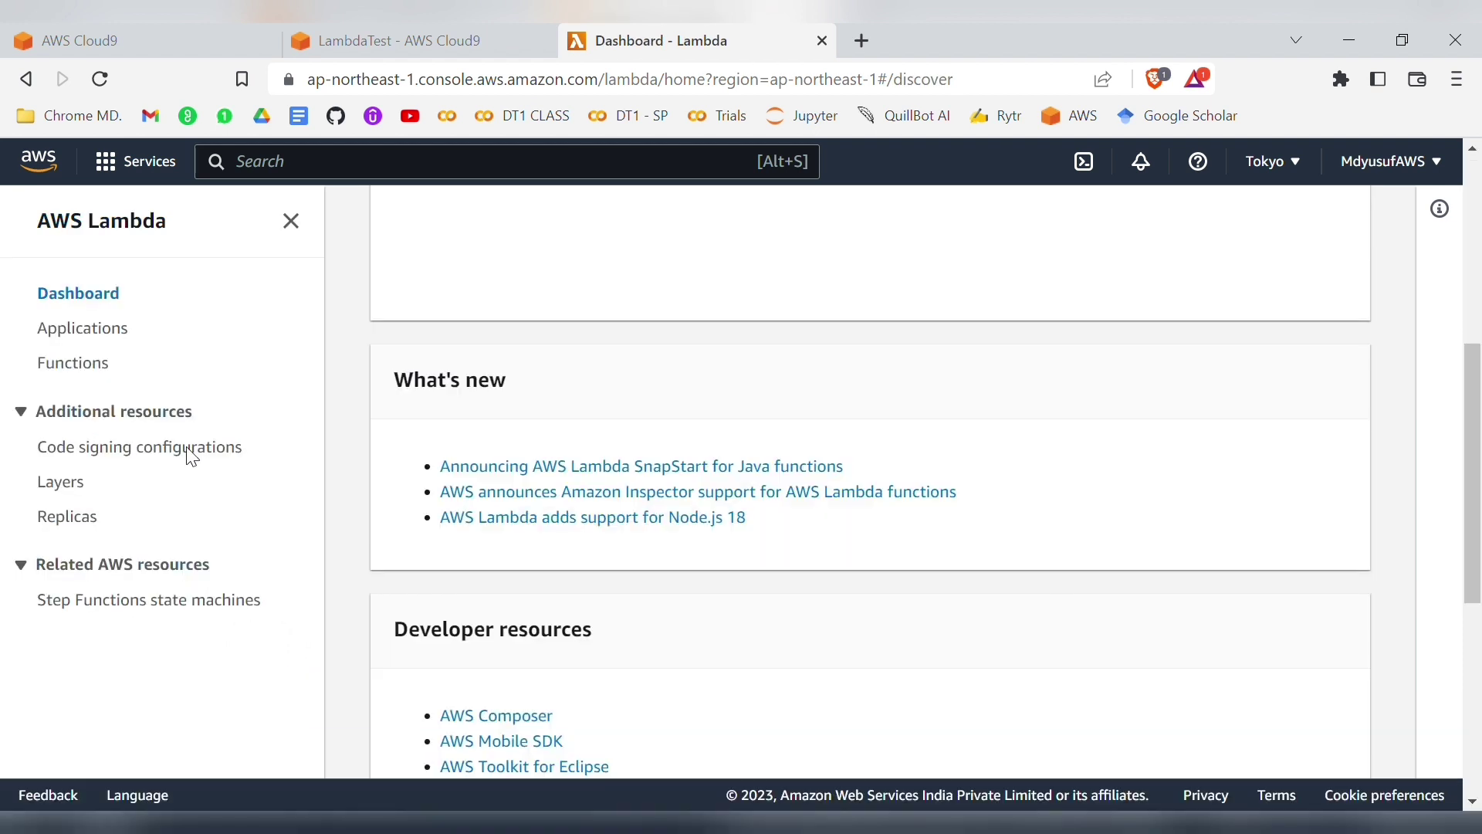
{"action": "scroll", "coordinate": [590, 556], "scroll_direction": "up", "scroll_amount": 5}
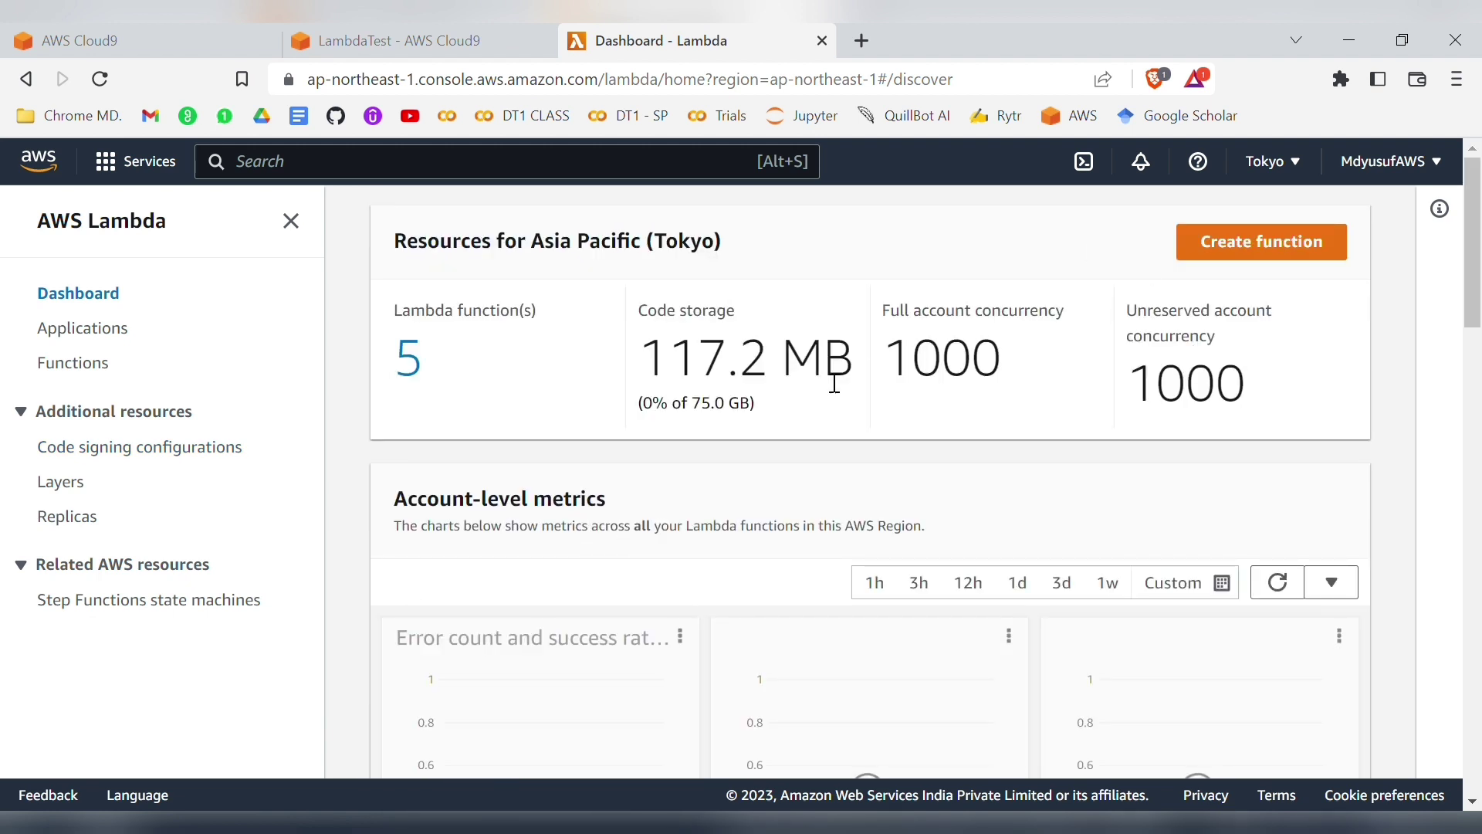
{"action": "left_click", "coordinate": [86, 370]}
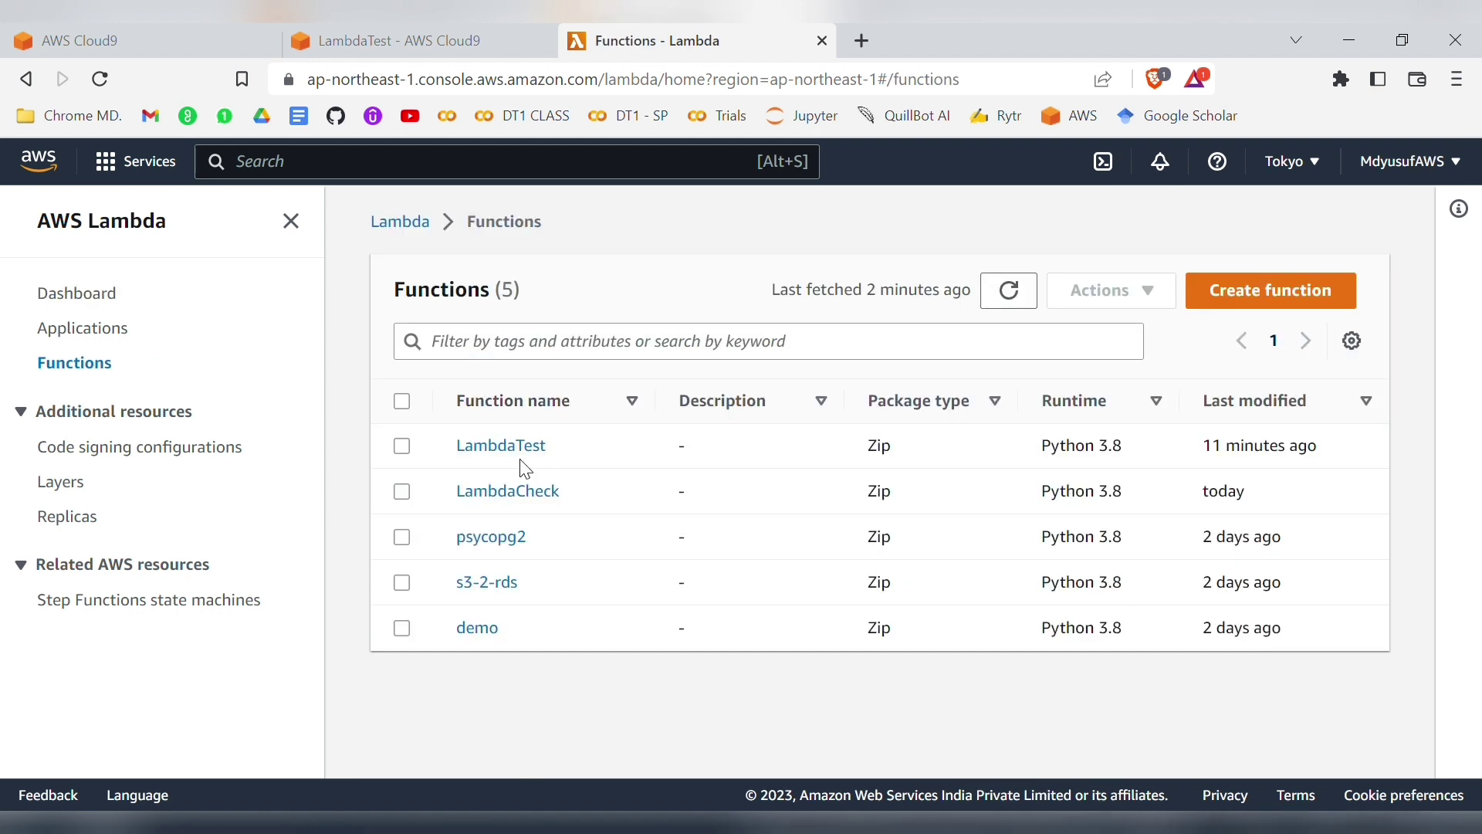
{"action": "left_click", "coordinate": [524, 457]}
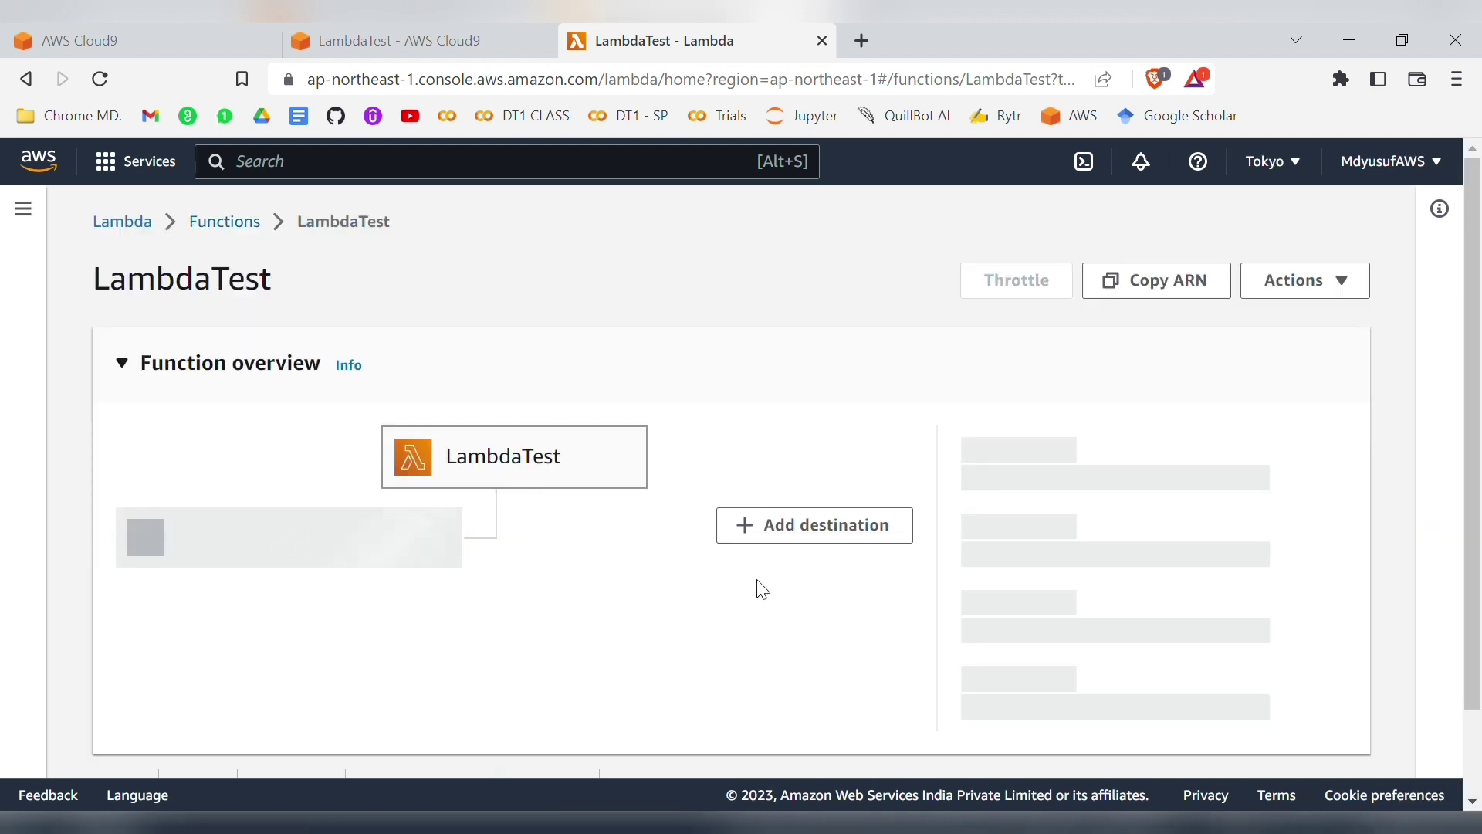
{"action": "scroll", "coordinate": [631, 674], "scroll_direction": "down", "scroll_amount": 5}
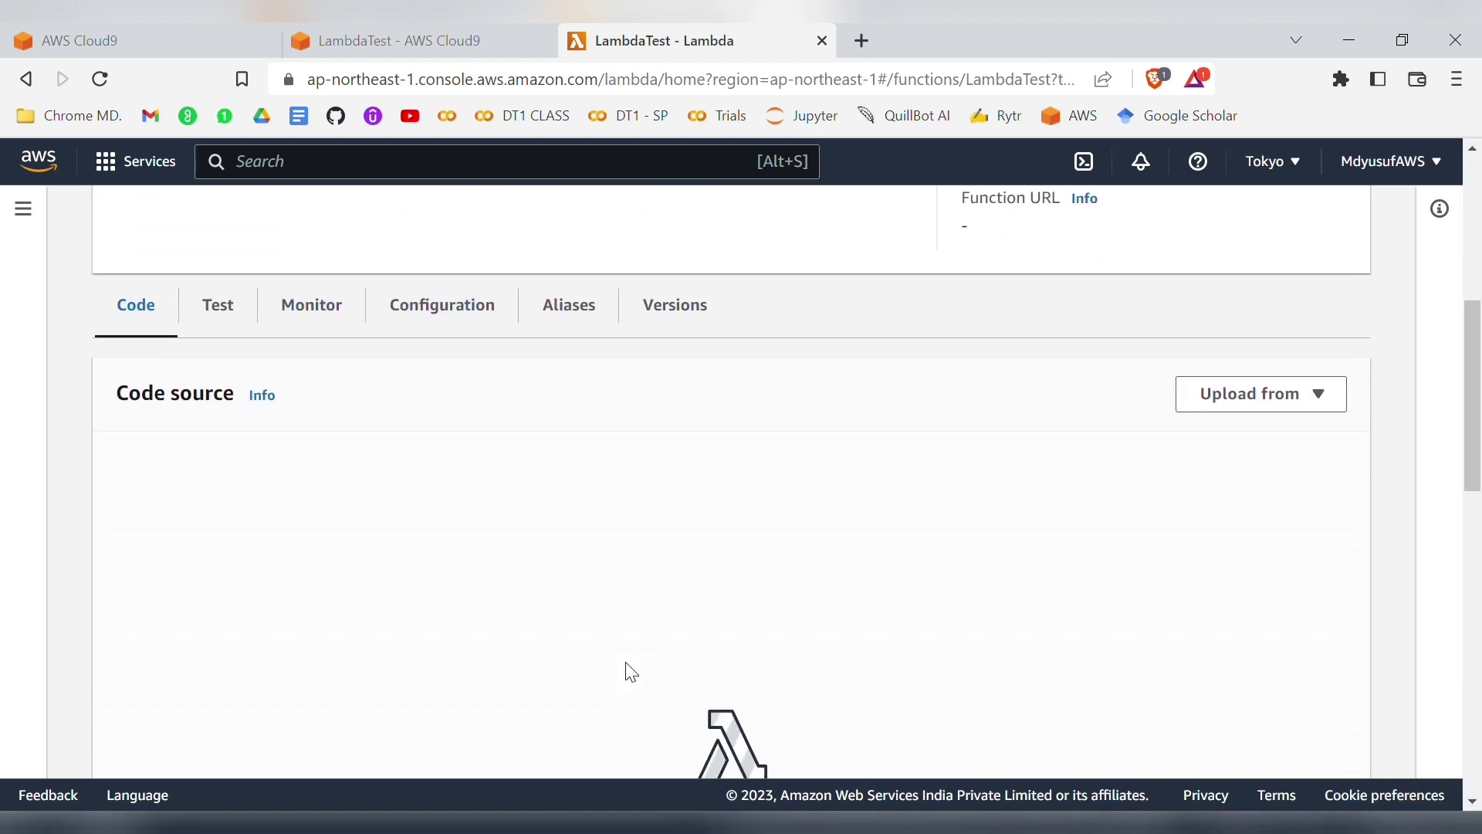
{"action": "scroll", "coordinate": [626, 668], "scroll_direction": "up", "scroll_amount": 5}
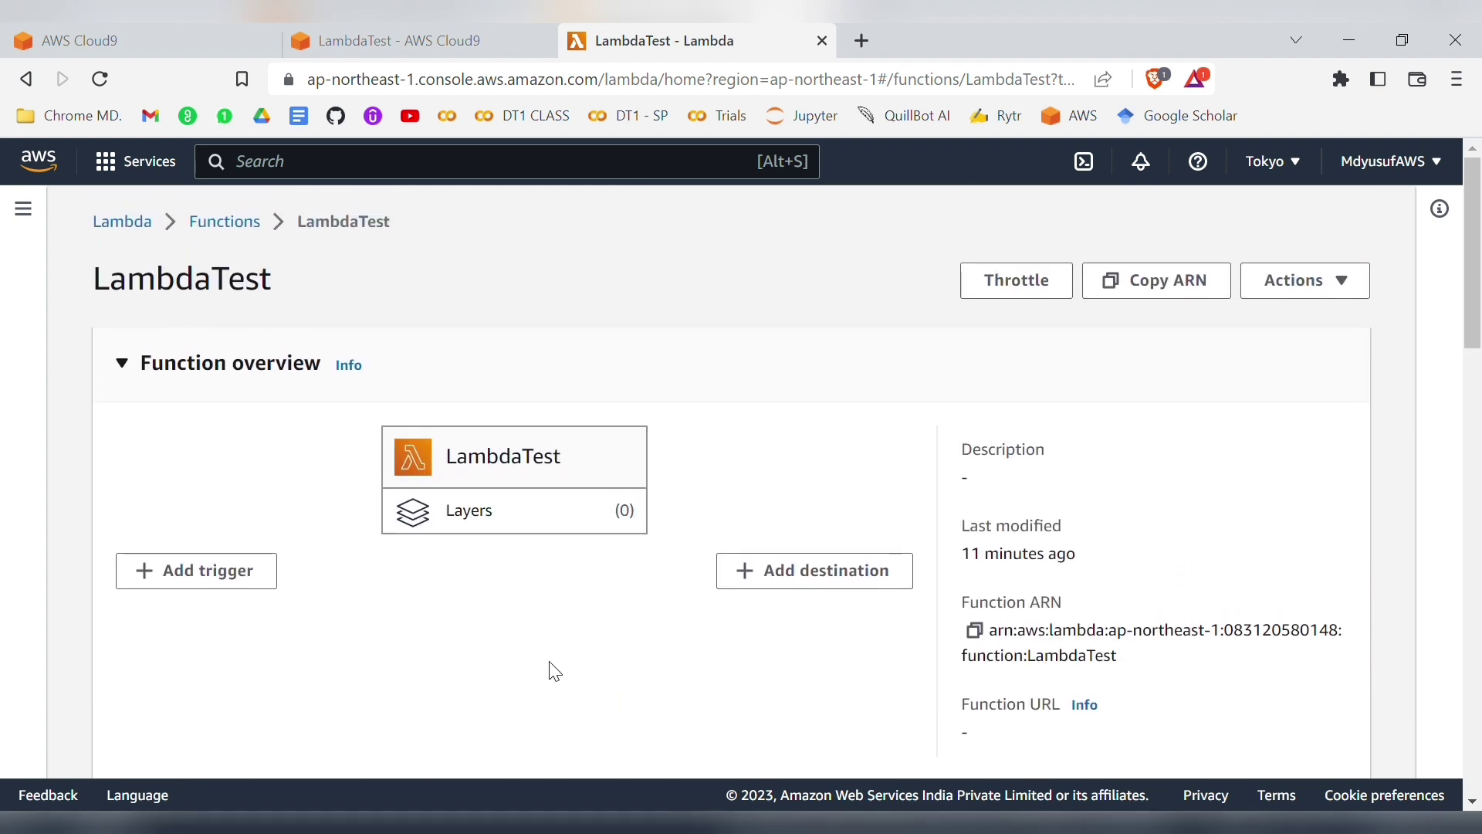
Step: Run the LambdaTest function's test with the psycopg2 import in its code and examine the error message in the response
{"action": "scroll", "coordinate": [541, 722], "scroll_direction": "down", "scroll_amount": 3}
{"action": "scroll", "coordinate": [540, 718], "scroll_direction": "down", "scroll_amount": 3}
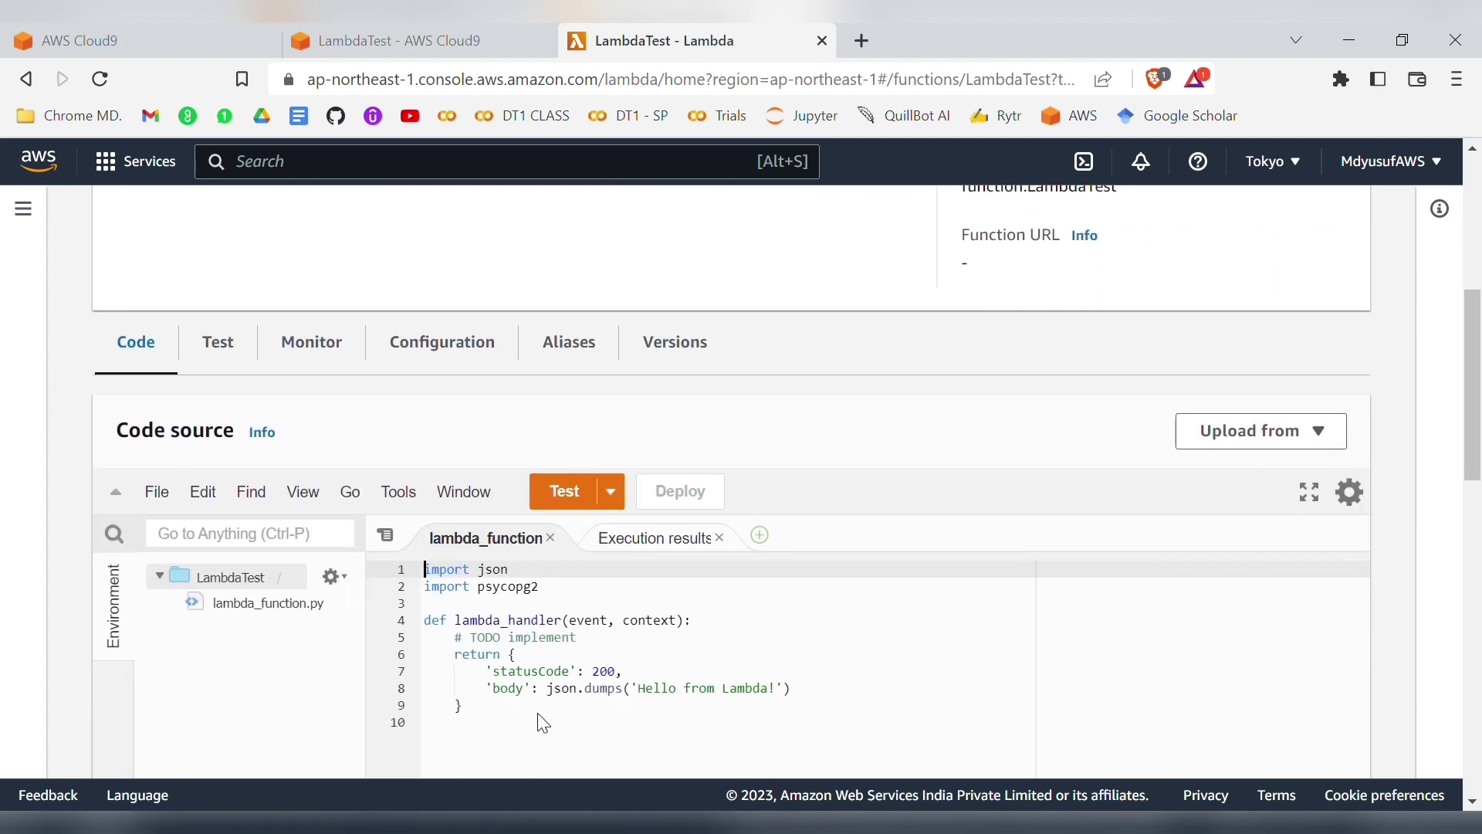
{"action": "left_click", "coordinate": [572, 492]}
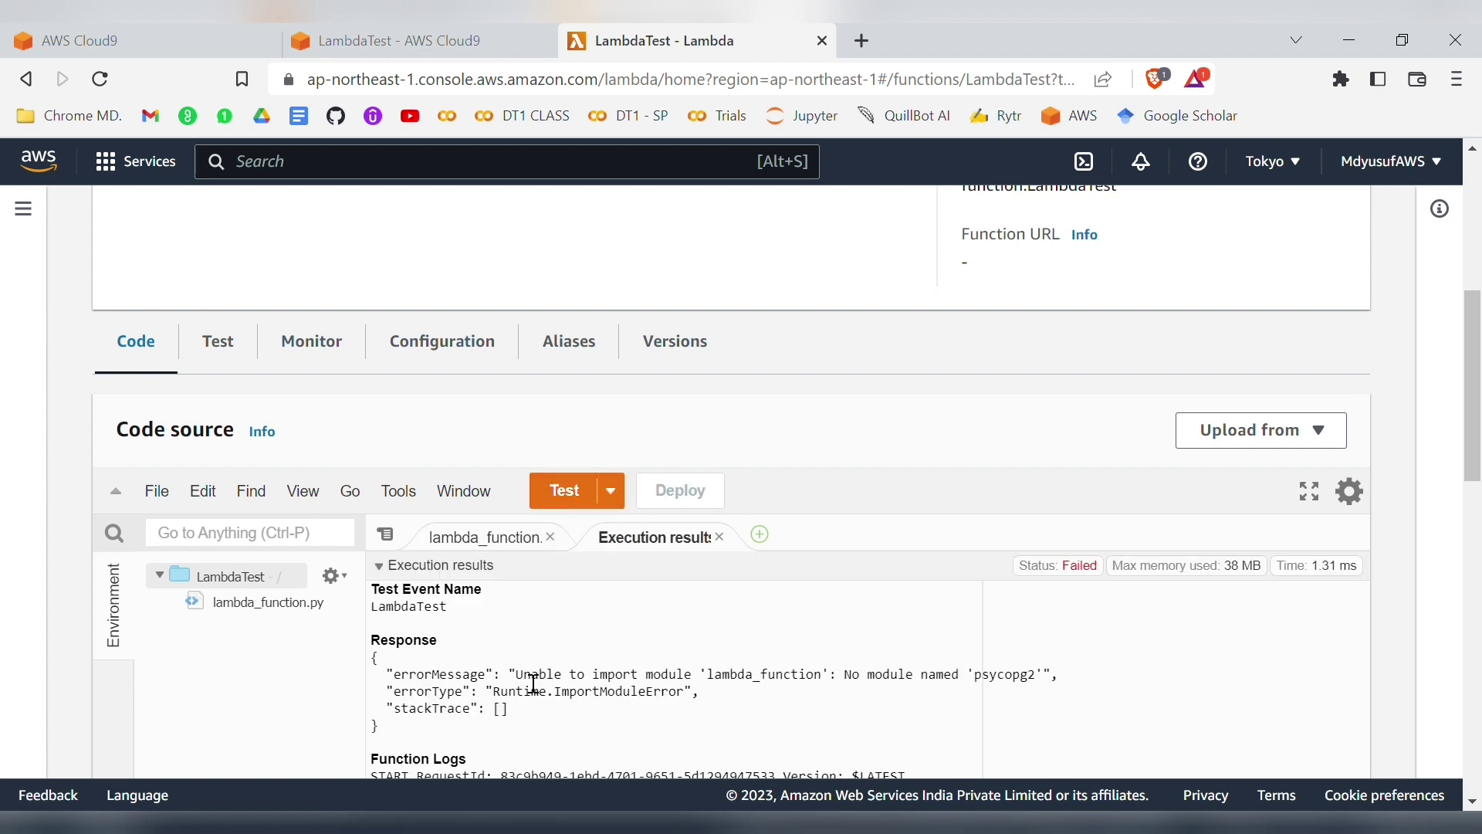
{"action": "left_click_drag", "start_coordinate": [525, 676], "coordinate": [1085, 689]}
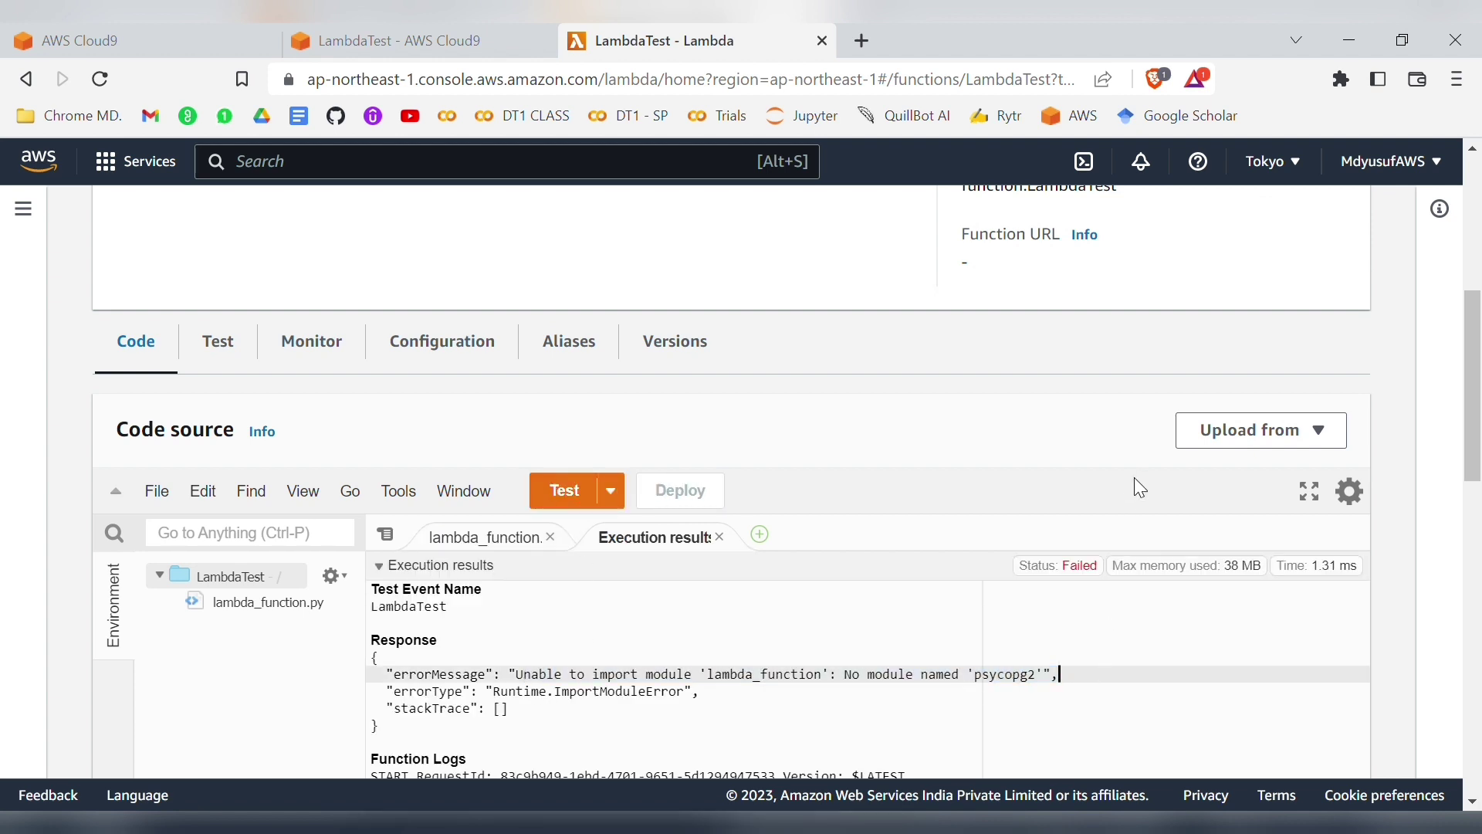
Step: Start adding a layer to the LambdaTest function and set the layer source to Custom layers
{"action": "scroll", "coordinate": [1132, 477], "scroll_direction": "down", "scroll_amount": 6}
{"action": "scroll", "coordinate": [1138, 488], "scroll_direction": "down", "scroll_amount": 6}
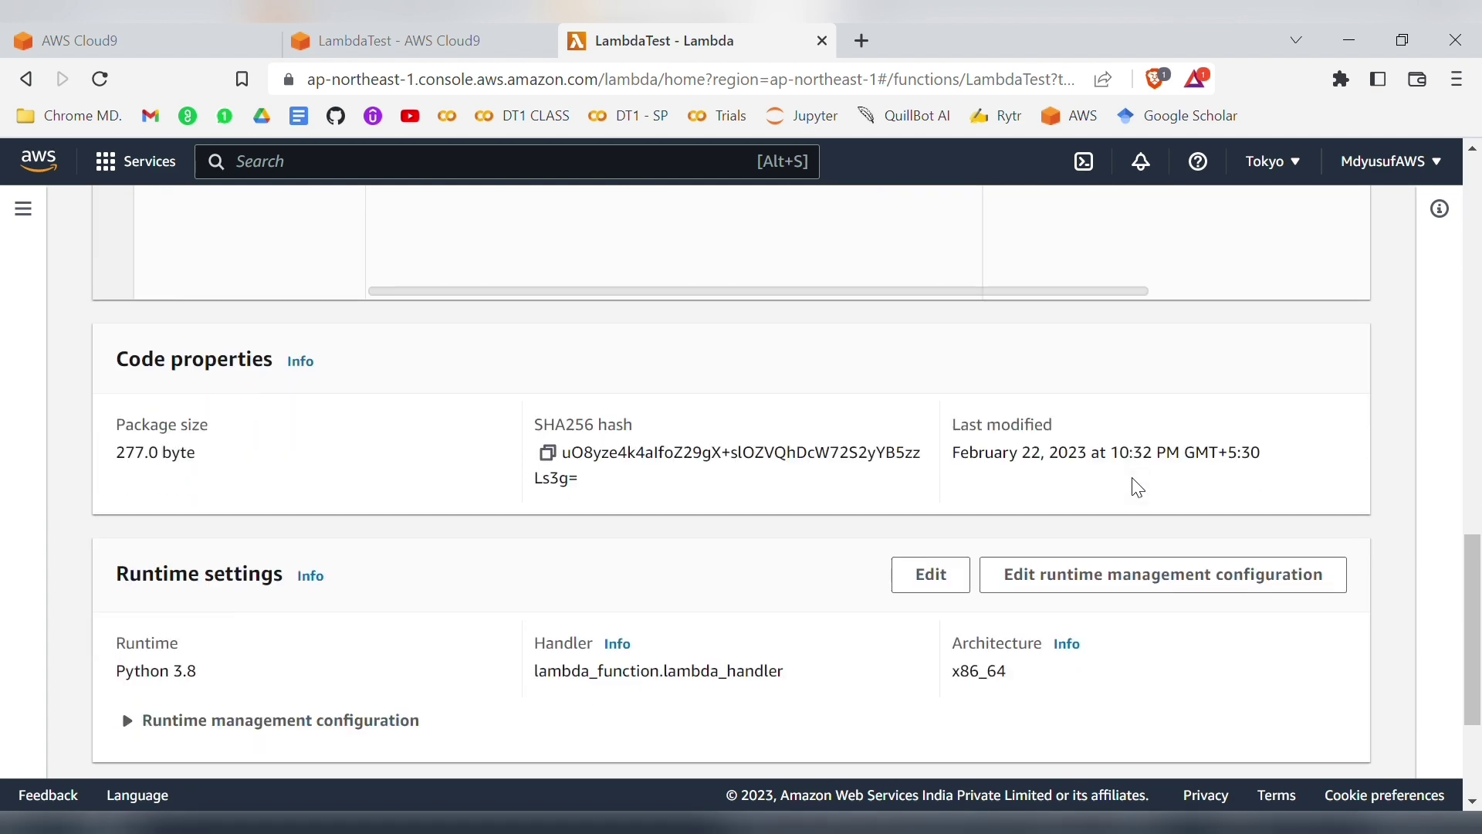
{"action": "left_click", "coordinate": [1317, 610]}
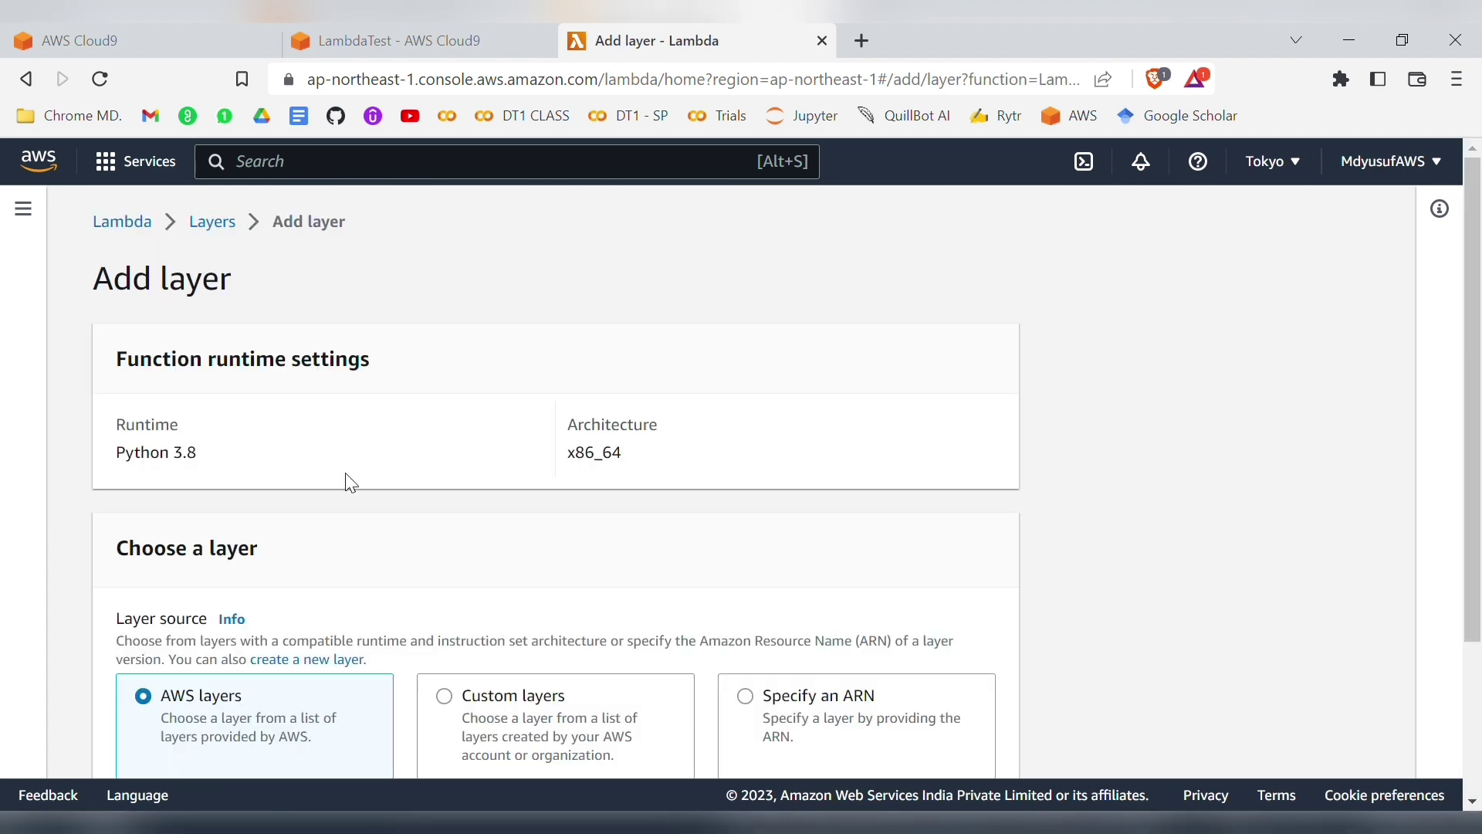
{"action": "scroll", "coordinate": [352, 483], "scroll_direction": "down", "scroll_amount": 2}
{"action": "left_click", "coordinate": [477, 535]}
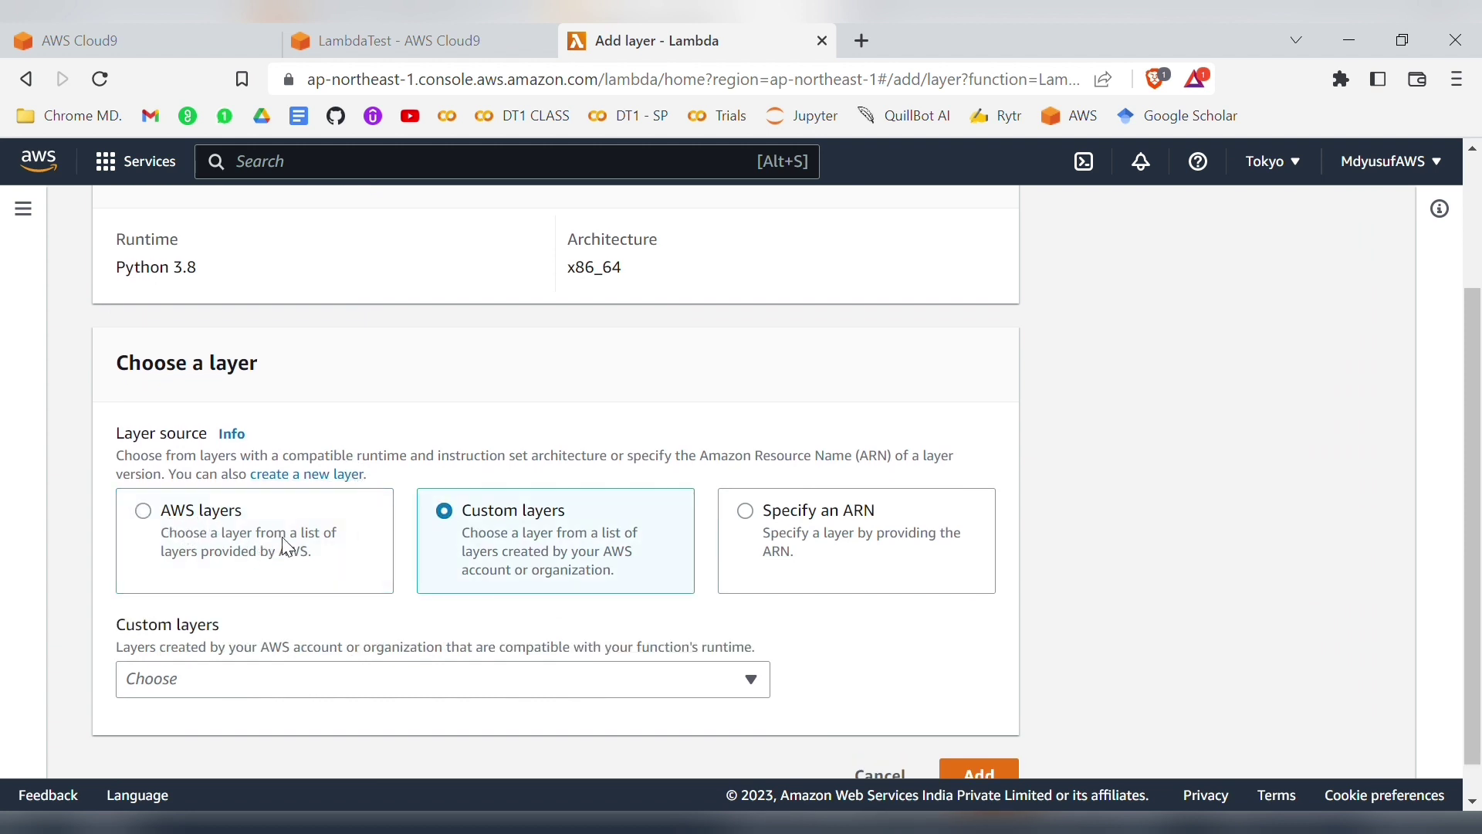
Step: Choose version 1 of the LambdaTest custom layer and add it to the function
{"action": "left_click", "coordinate": [436, 695]}
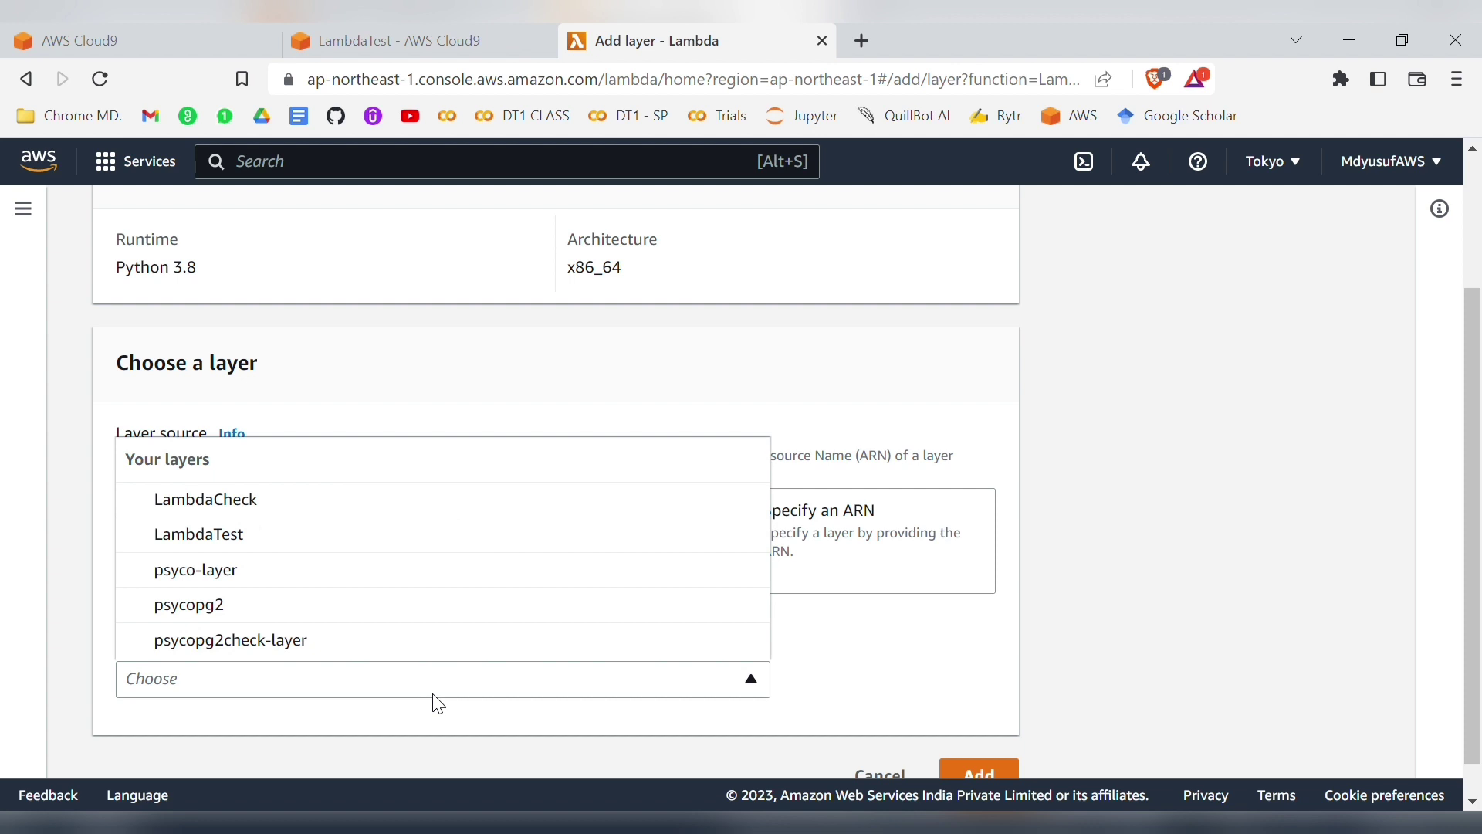
{"action": "left_click", "coordinate": [267, 547]}
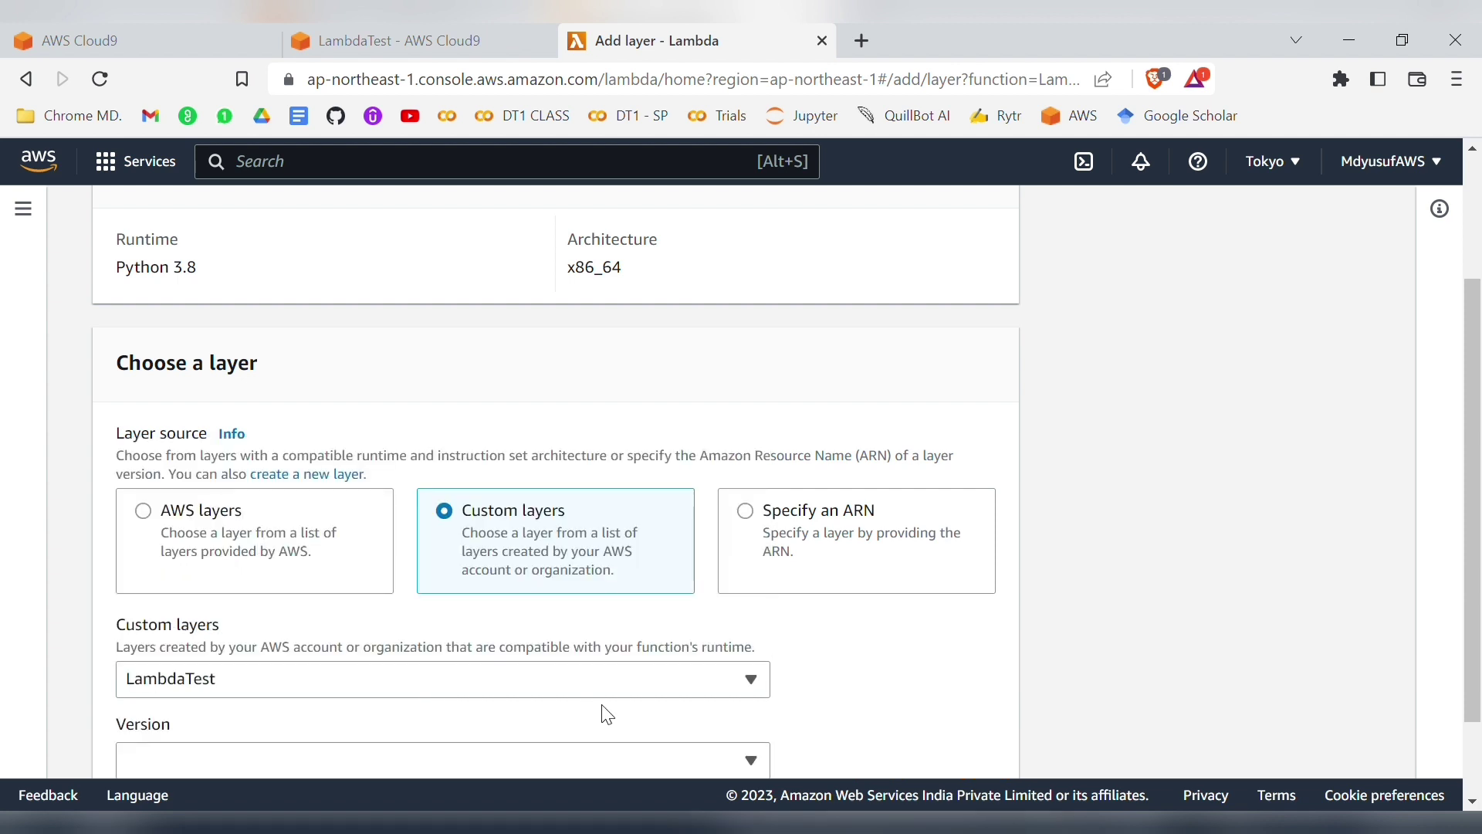
{"action": "scroll", "coordinate": [602, 708], "scroll_direction": "down", "scroll_amount": 2}
{"action": "left_click", "coordinate": [599, 659]}
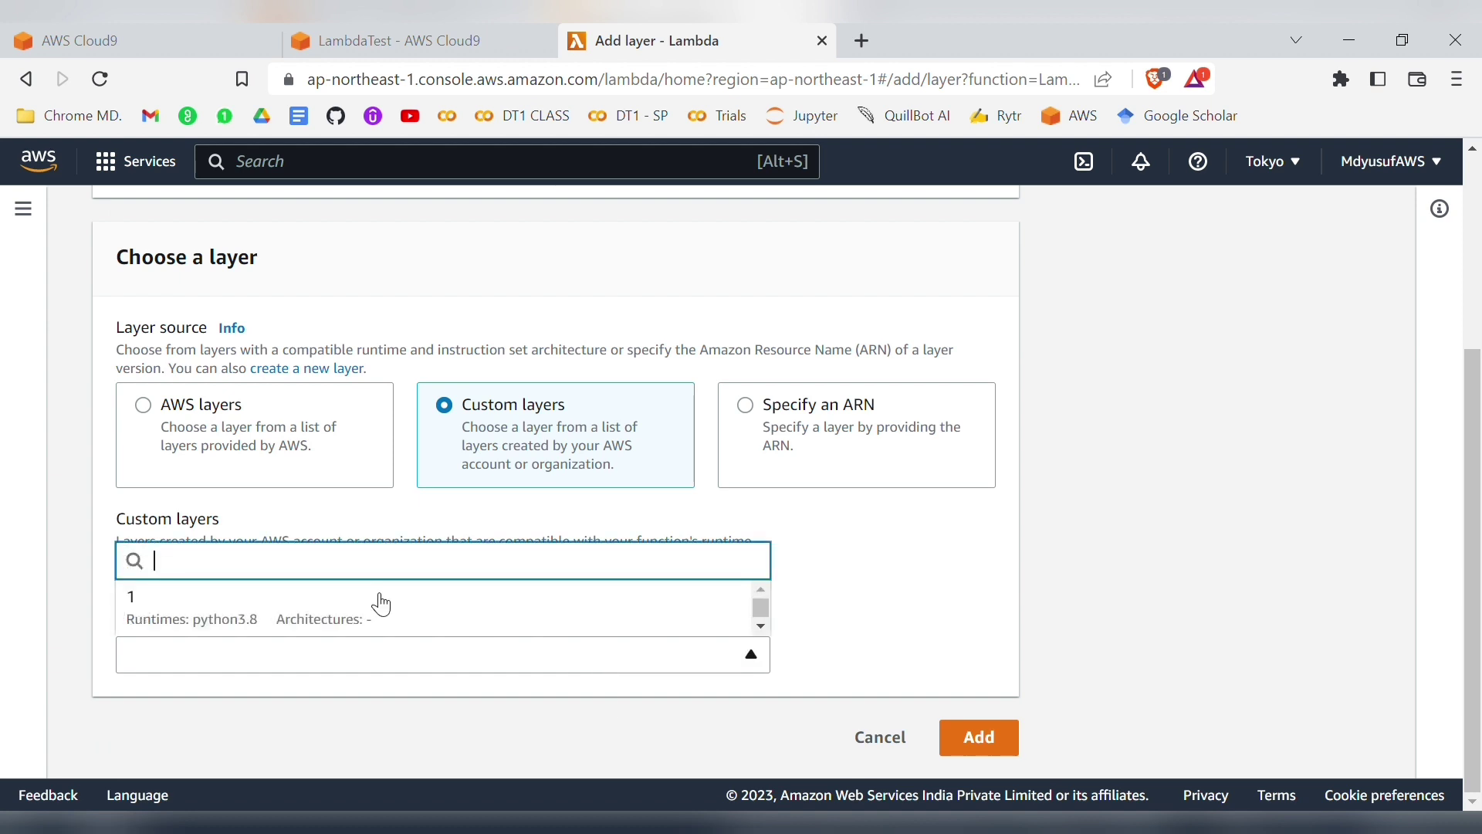
{"action": "left_click", "coordinate": [360, 600]}
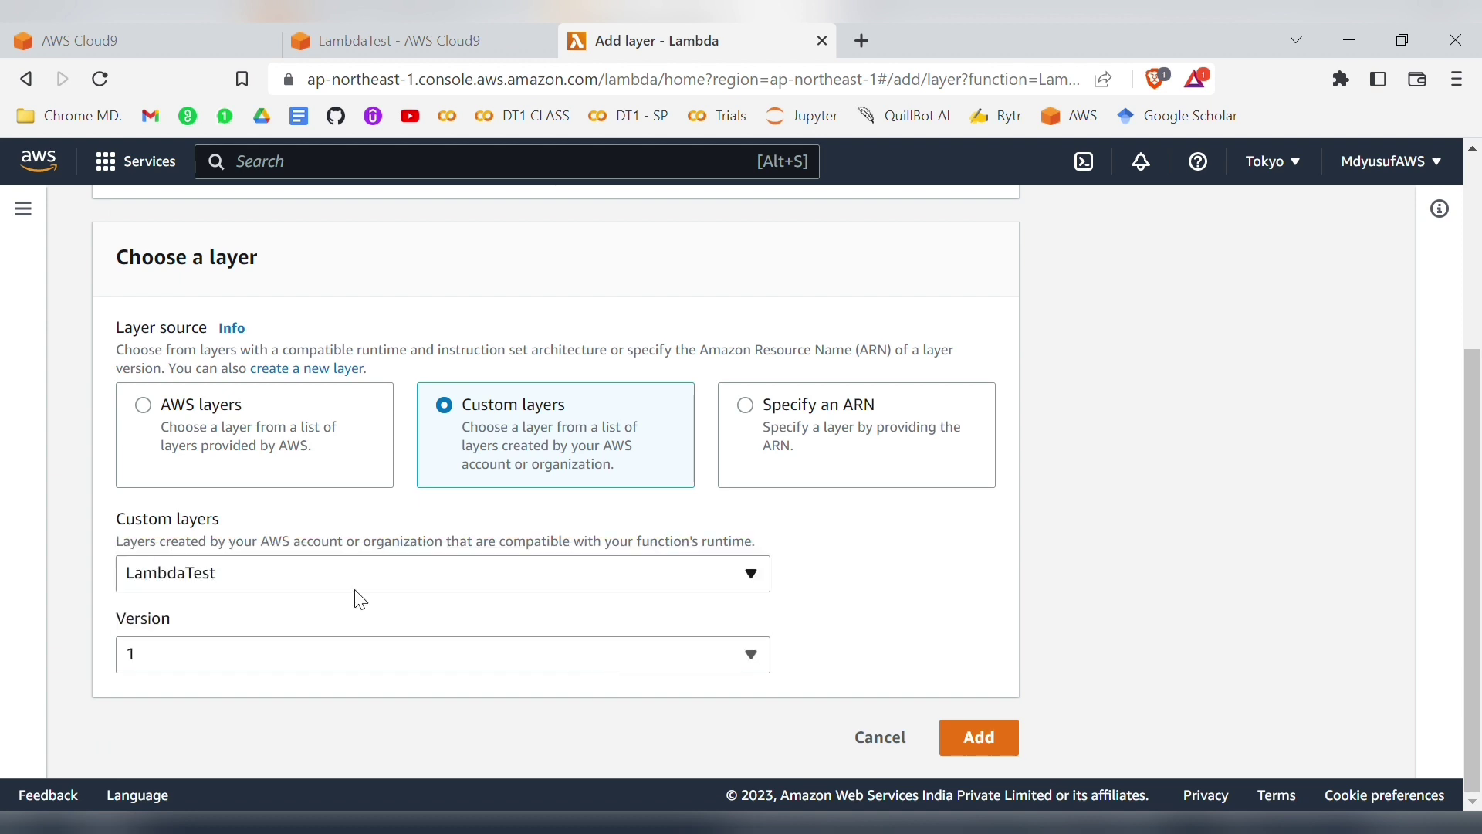
{"action": "left_click", "coordinate": [982, 743]}
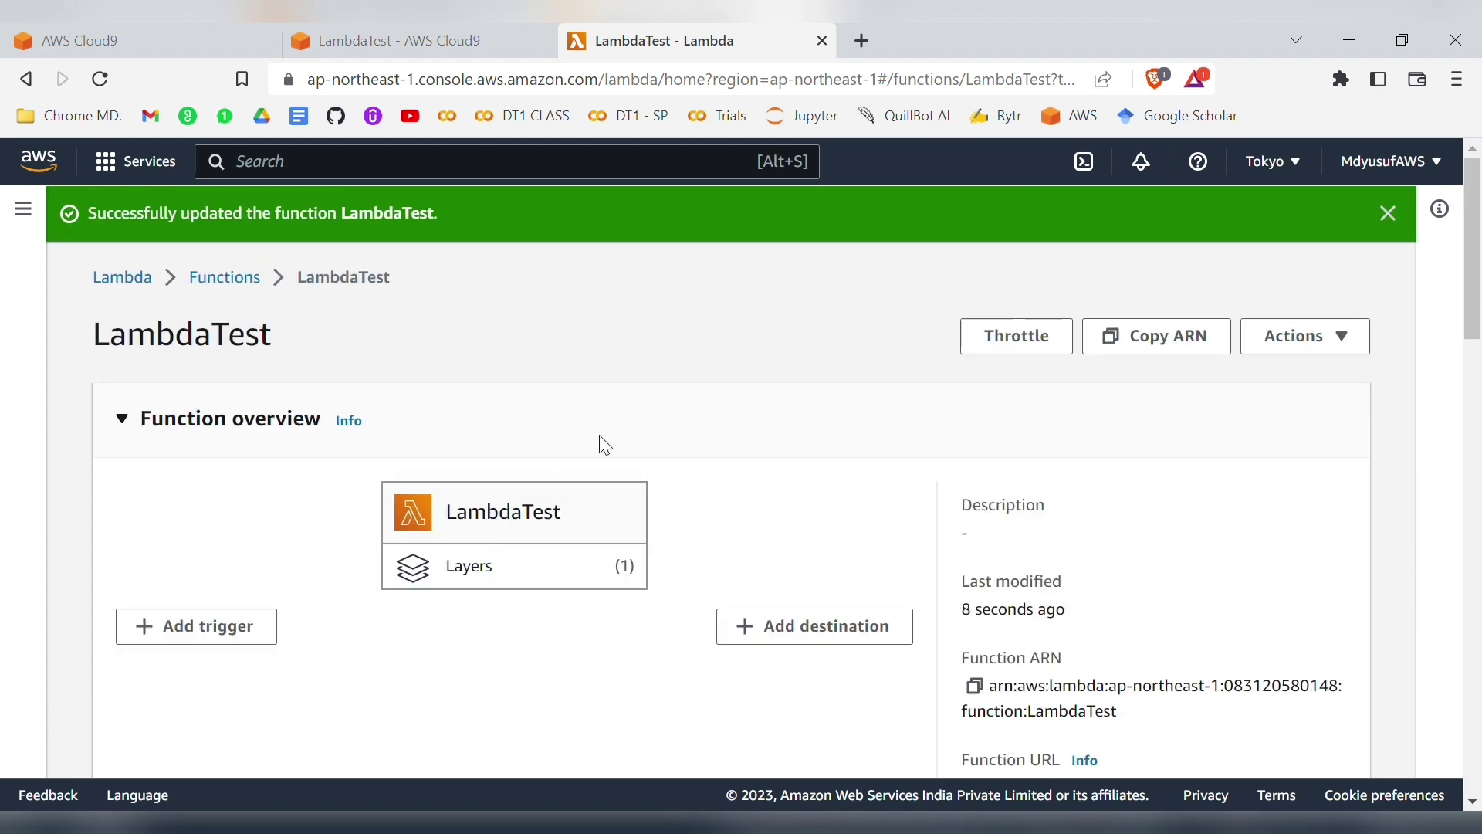
Step: Close the old execution results, run the function's test again with the layer attached, and check the returned response
{"action": "scroll", "coordinate": [506, 703], "scroll_direction": "down", "scroll_amount": 8}
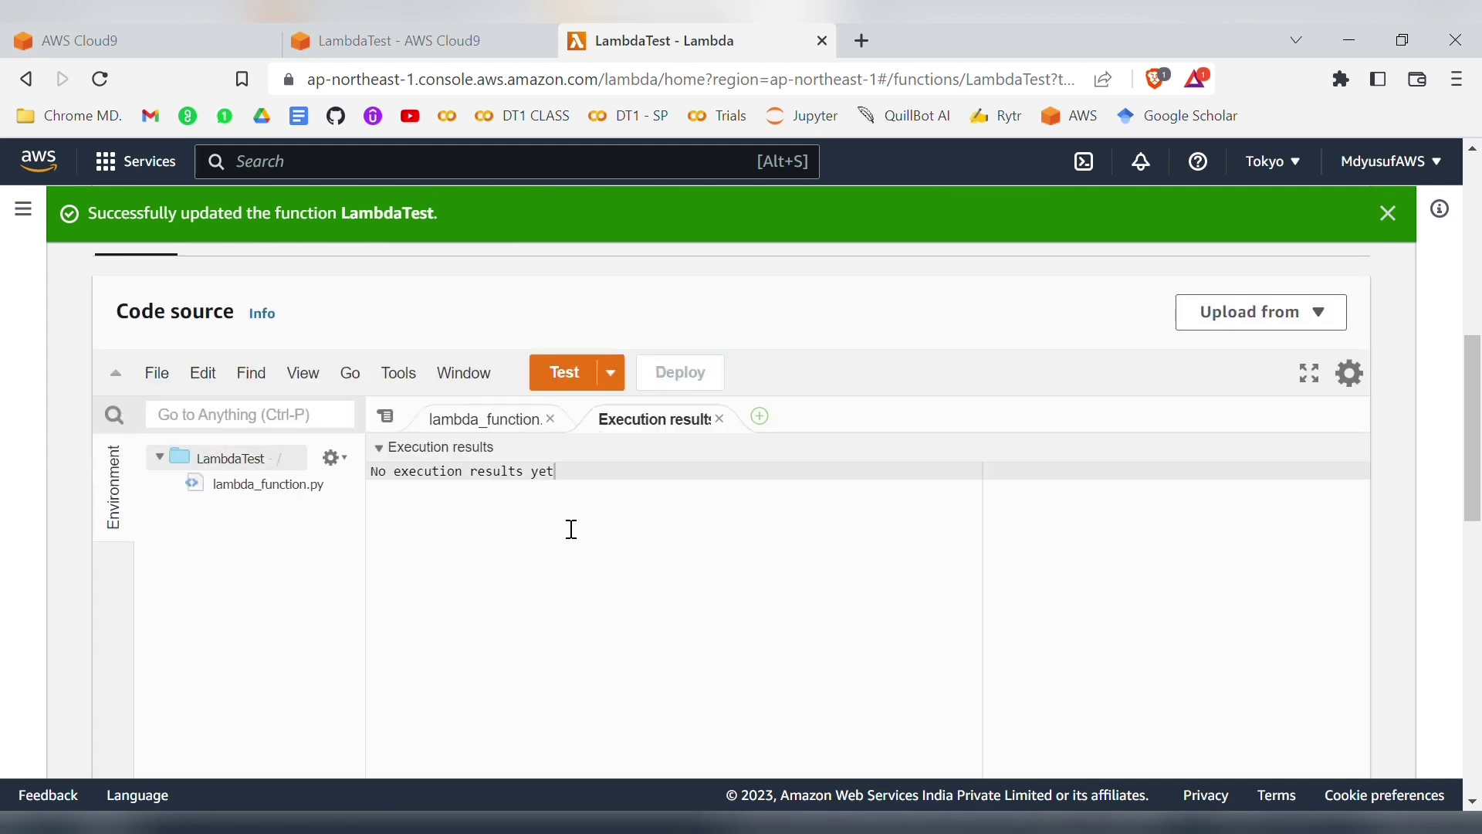
{"action": "left_click", "coordinate": [721, 419]}
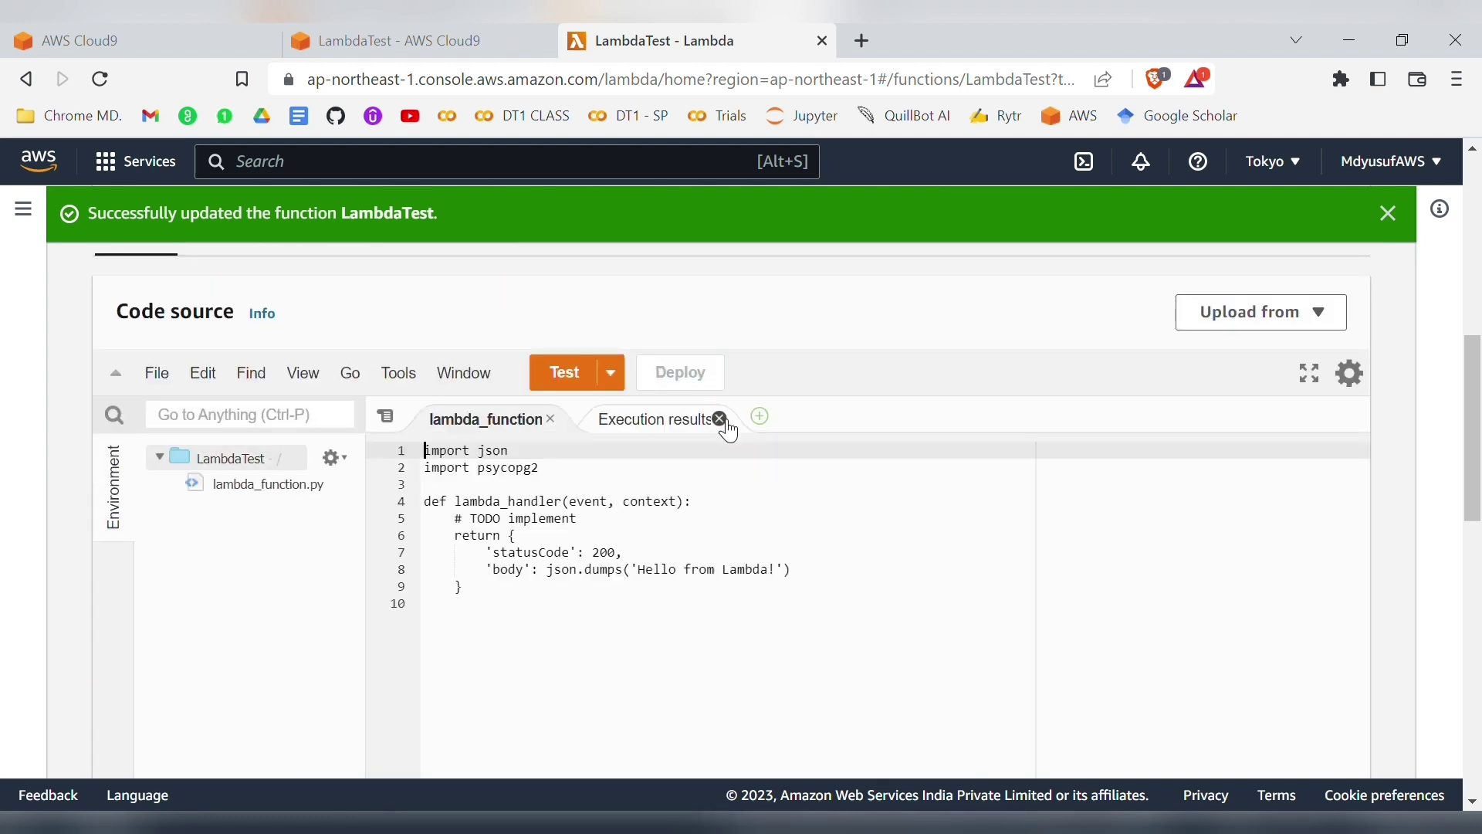
{"action": "left_click", "coordinate": [595, 473]}
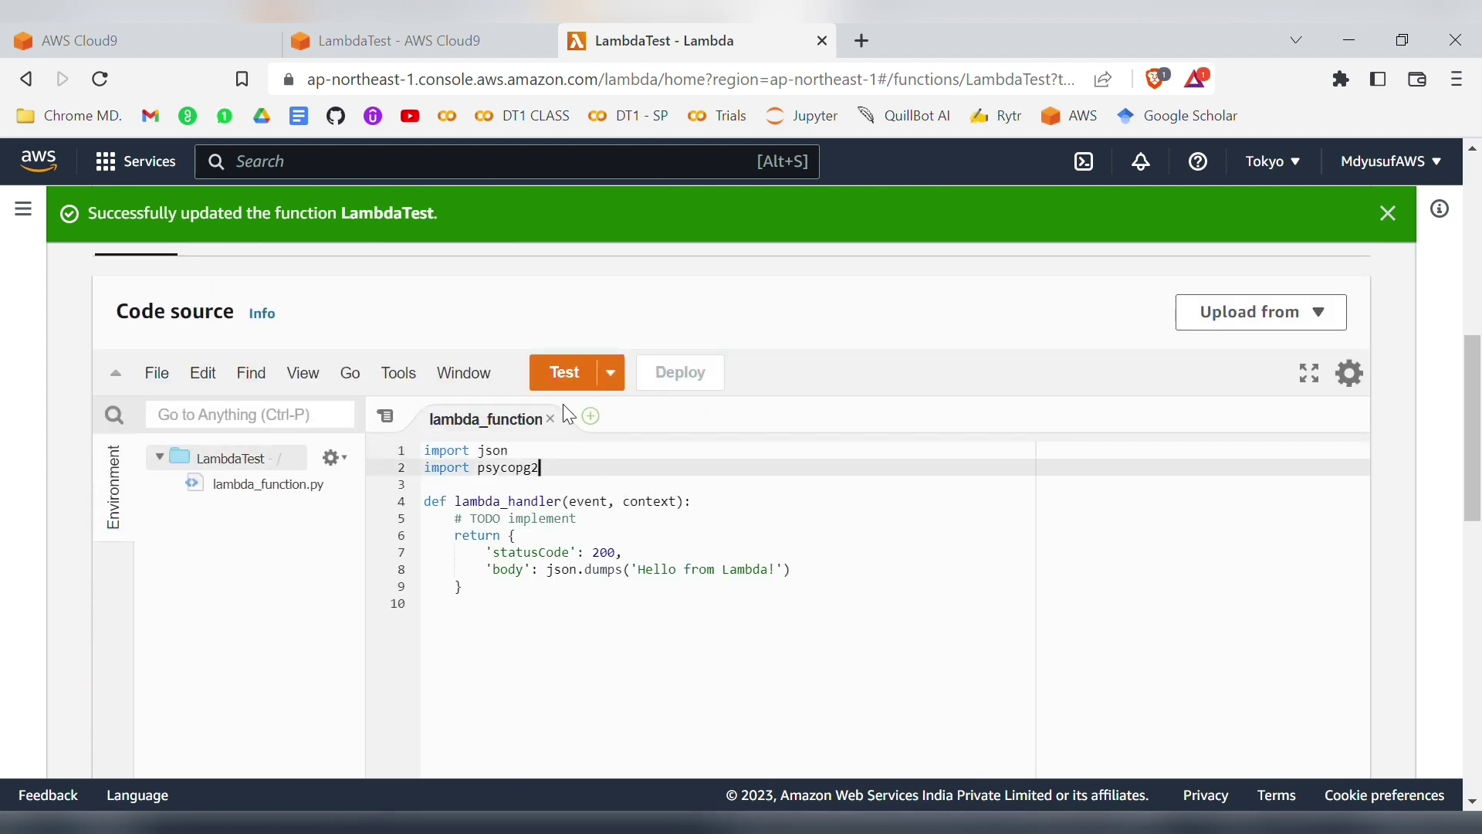
{"action": "left_click", "coordinate": [564, 373]}
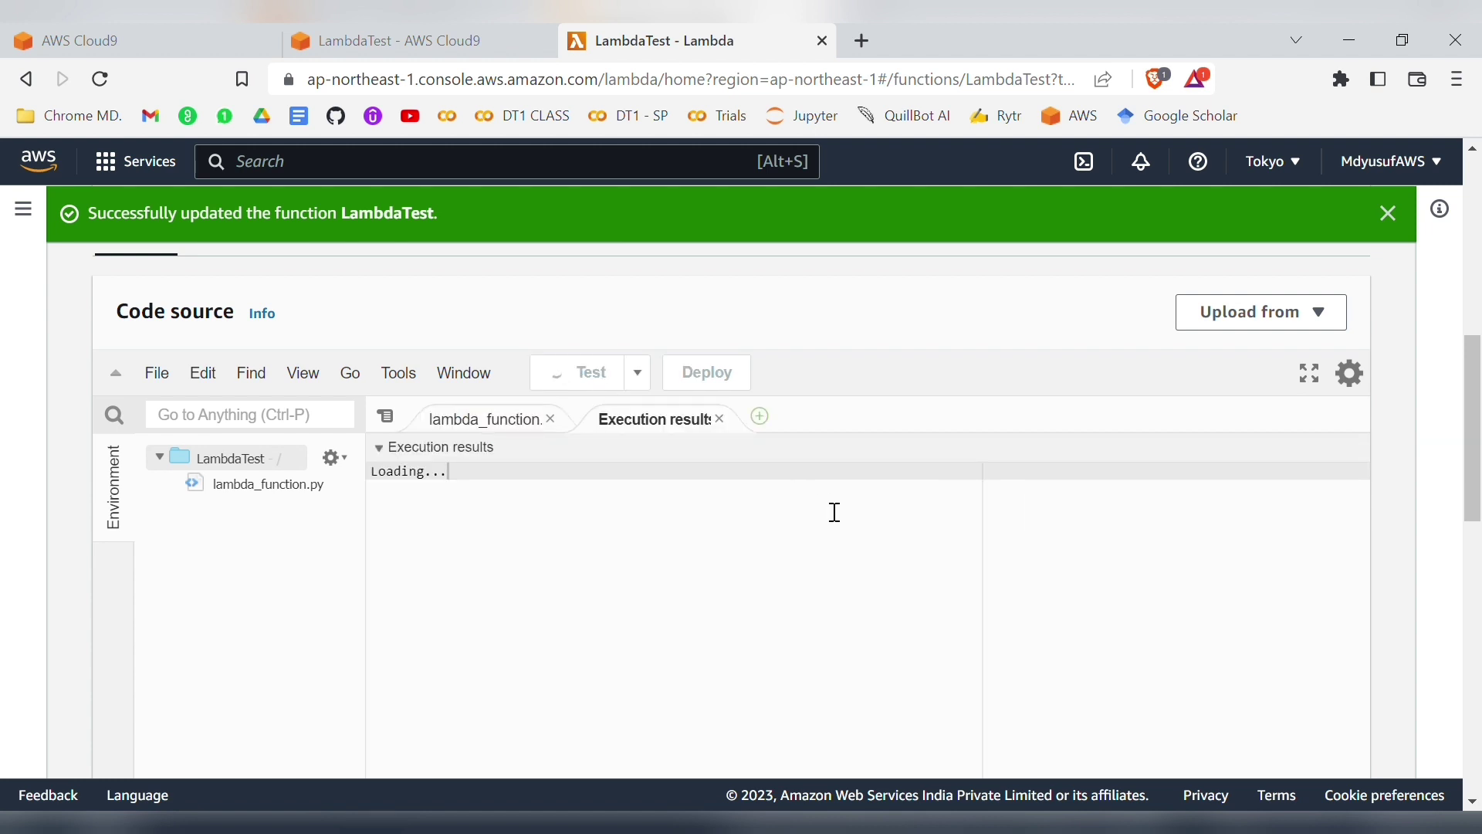
{"action": "left_click_drag", "start_coordinate": [388, 558], "coordinate": [662, 588]}
{"action": "left_click", "coordinate": [662, 588]}
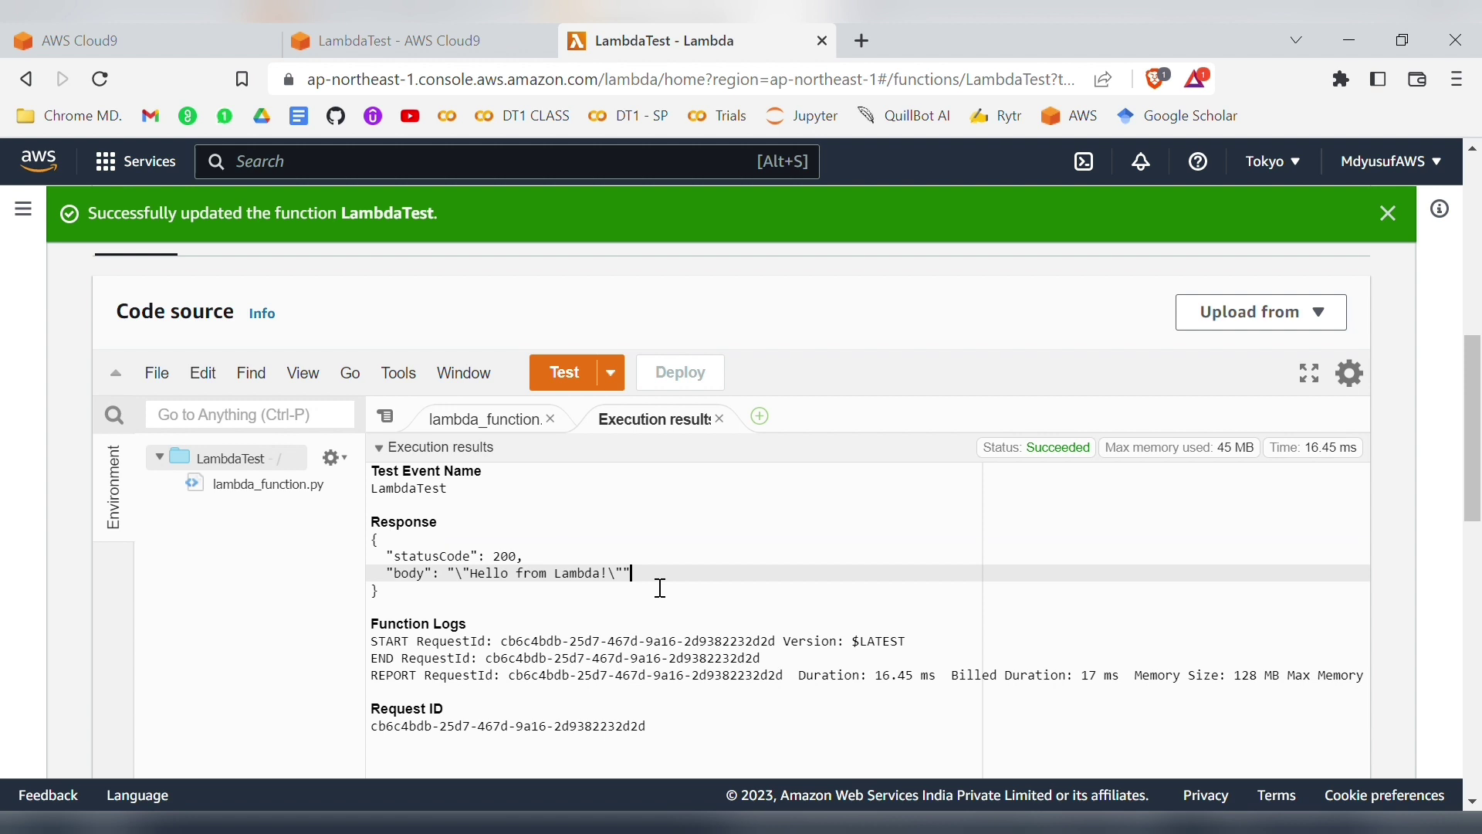